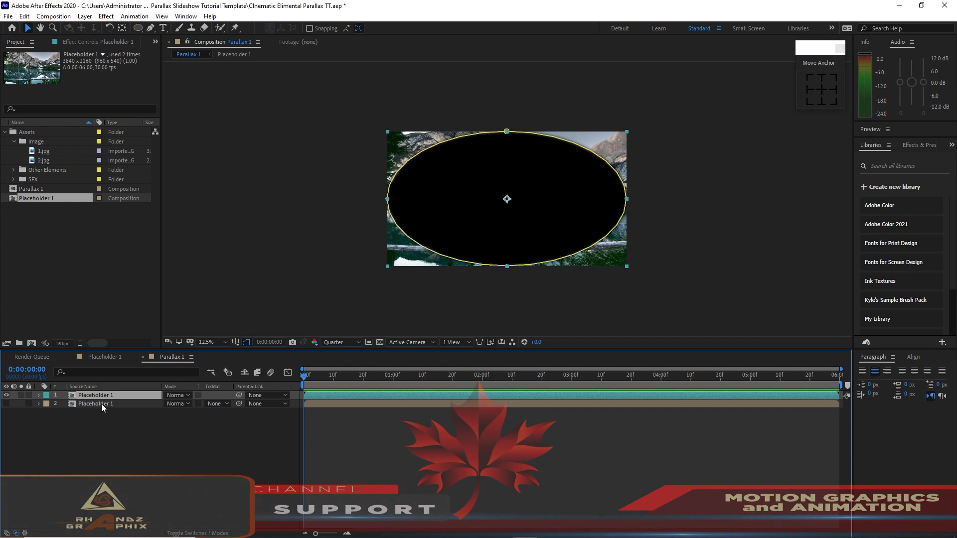
- Duplicate the upper masked Placeholder 1 layer and reveal the copy's Mask 1 properties
key(ctrl+d)
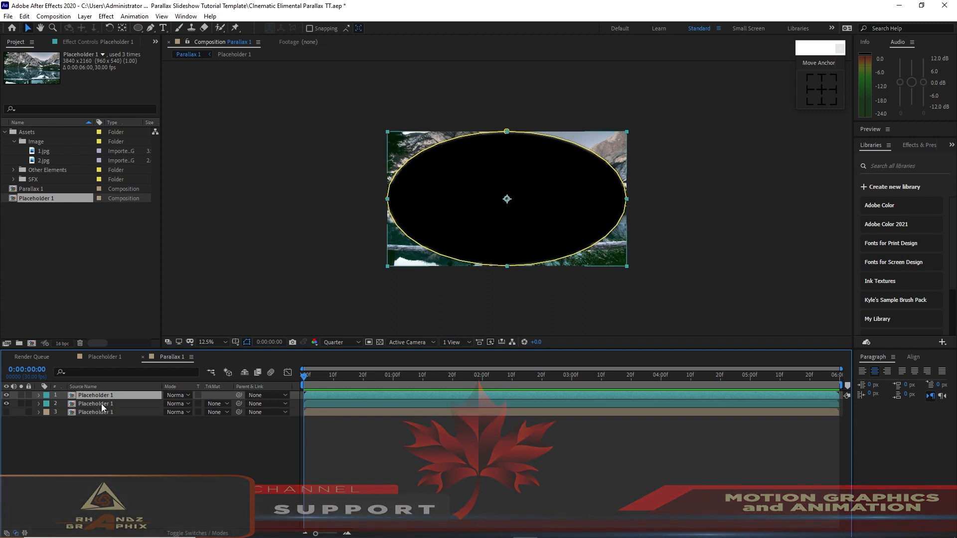
click(39, 395)
click(56, 413)
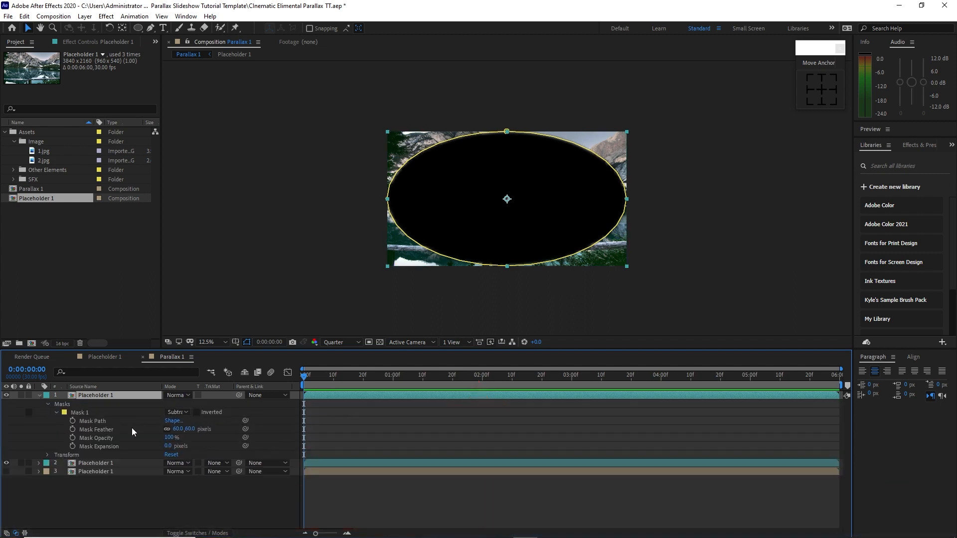
- Set the top layer's Mask 1 bounding box to left 100, top 100, bottom 2060 and right 3740 px
click(173, 421)
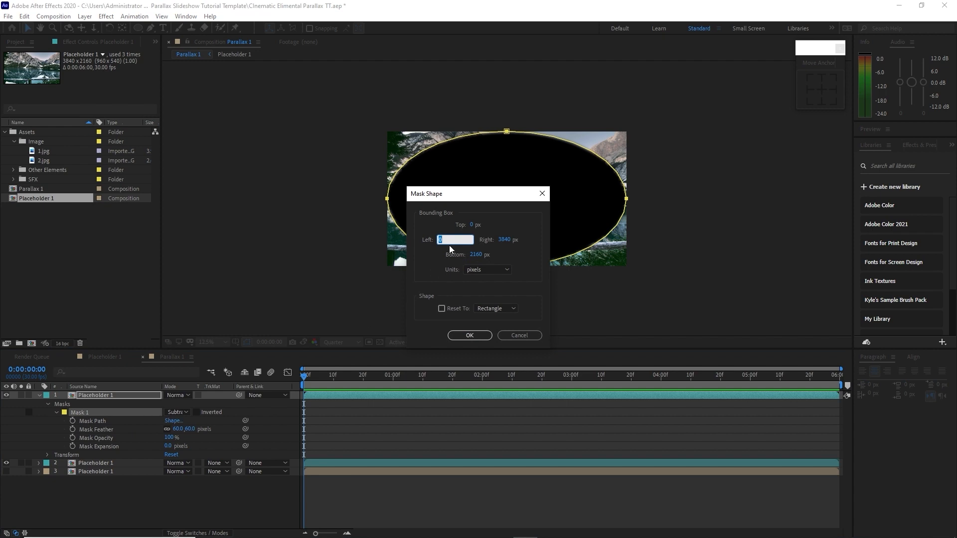
text(100)
click(472, 225)
text(1)
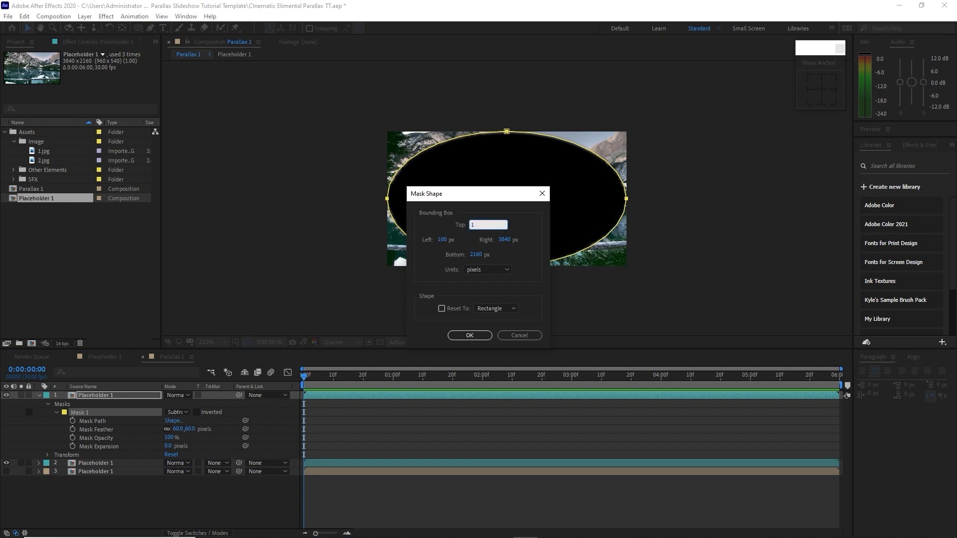
text(00)
click(472, 254)
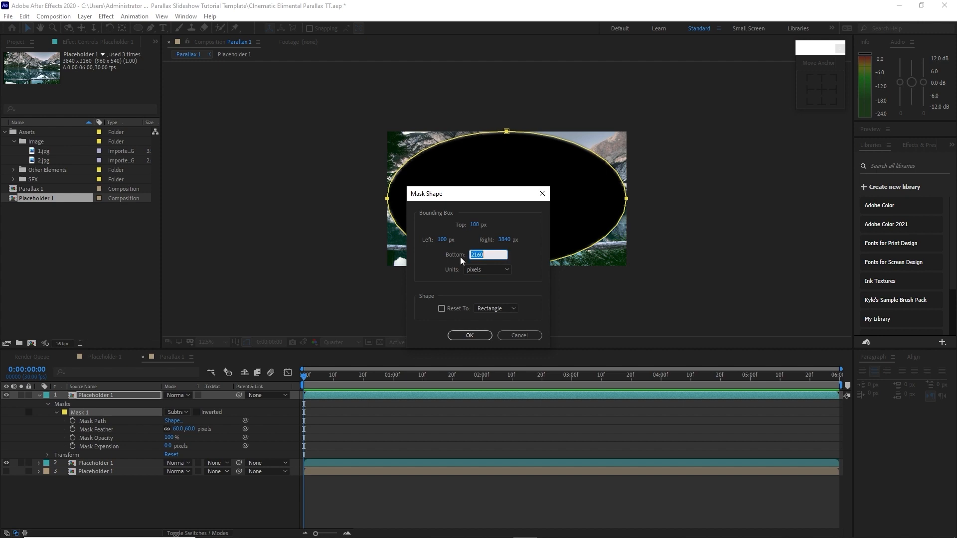
text(20)
click(499, 241)
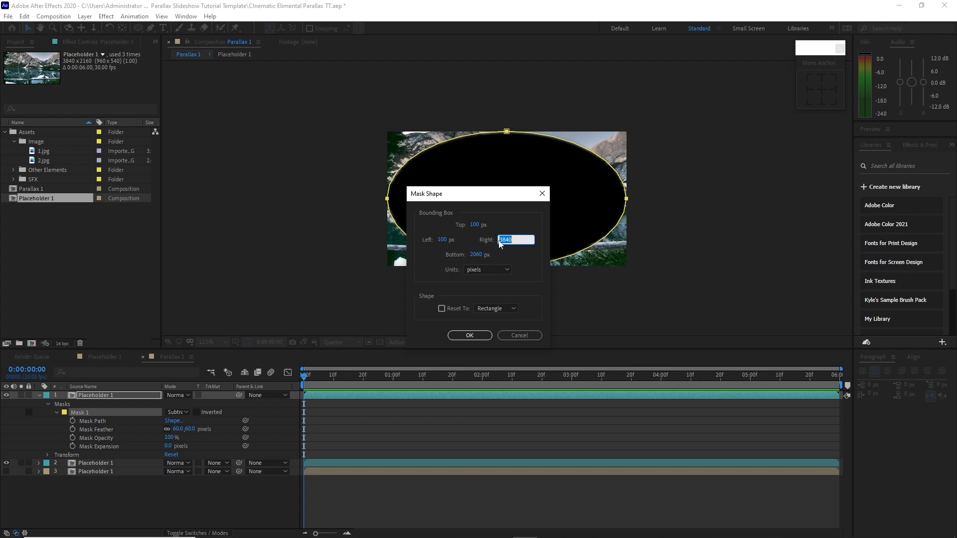
text(37)
click(486, 335)
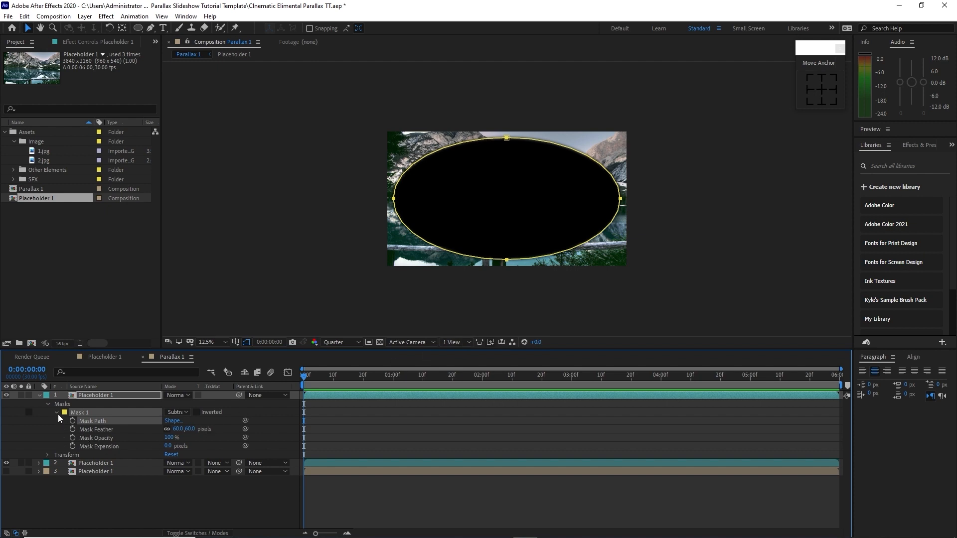
- Give the top Placeholder 1 layer a Fuchsia label and collapse its mask properties
click(47, 395)
click(51, 359)
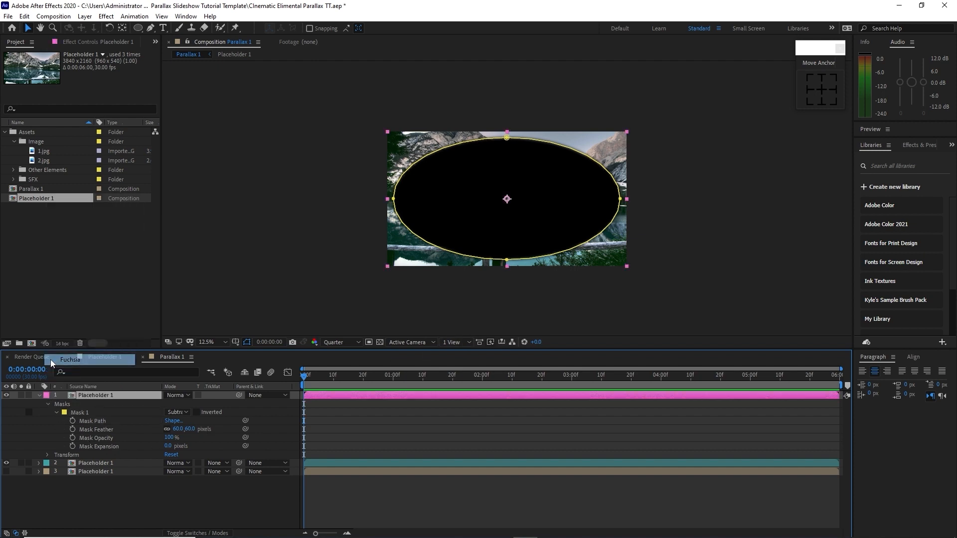
click(57, 412)
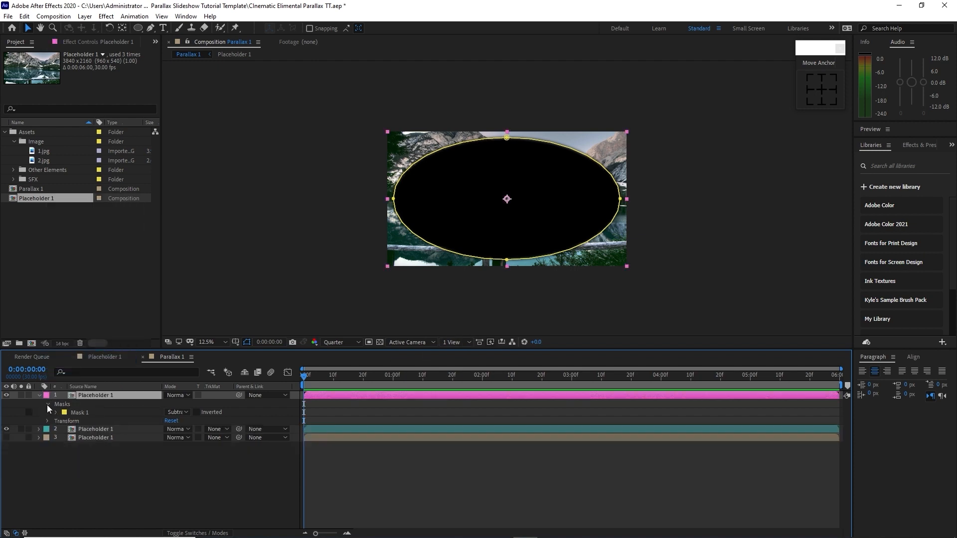
click(47, 404)
click(38, 395)
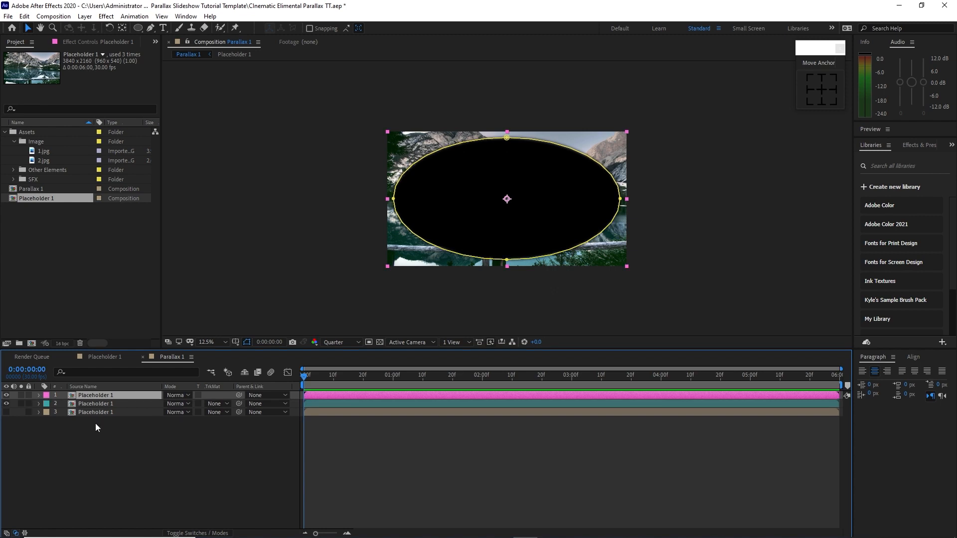
- Duplicate the fuchsia Placeholder 1 layer and reveal the copy's Mask 1 properties
key(ctrl+d)
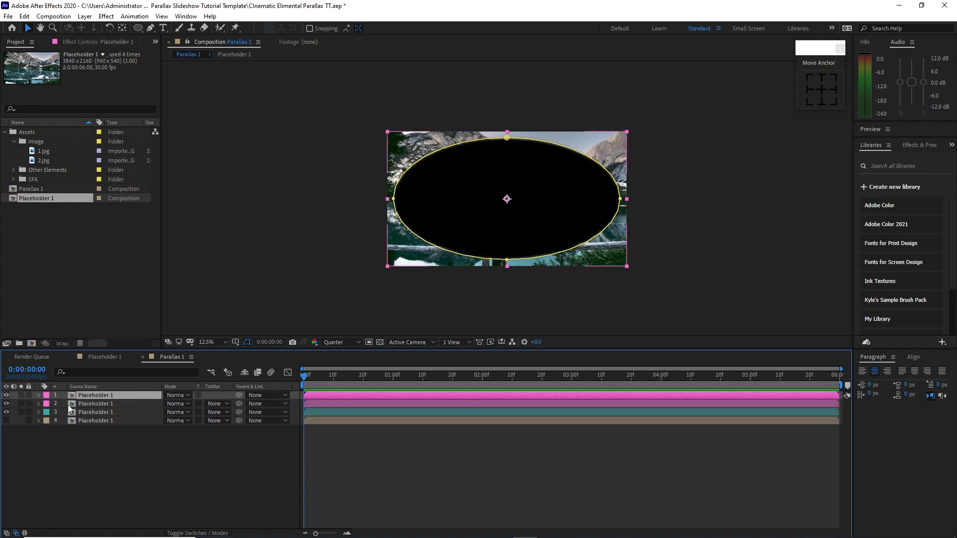
click(38, 396)
click(47, 404)
click(56, 413)
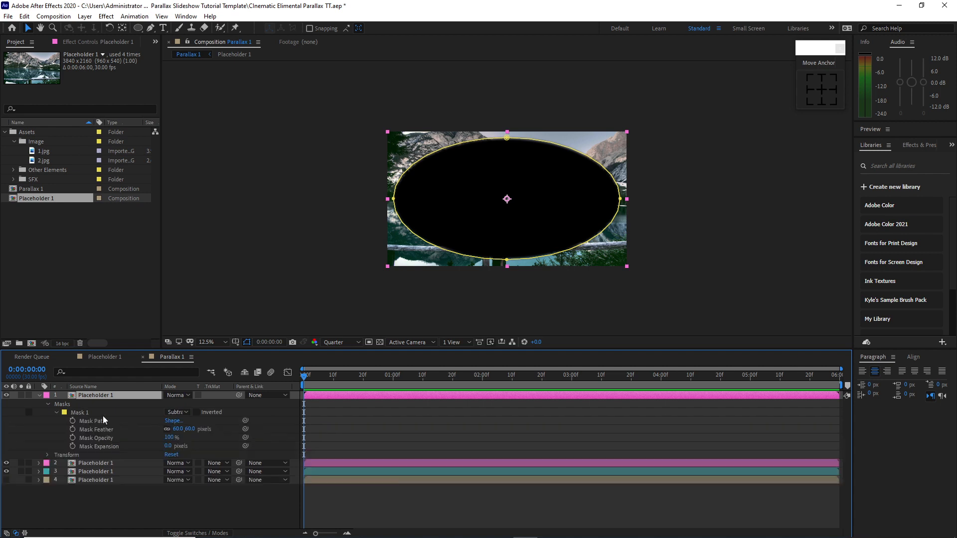
- Set the new top layer's Mask 1 bounding box to left 200, top 200, bottom 1960 and right 3640 px
click(171, 421)
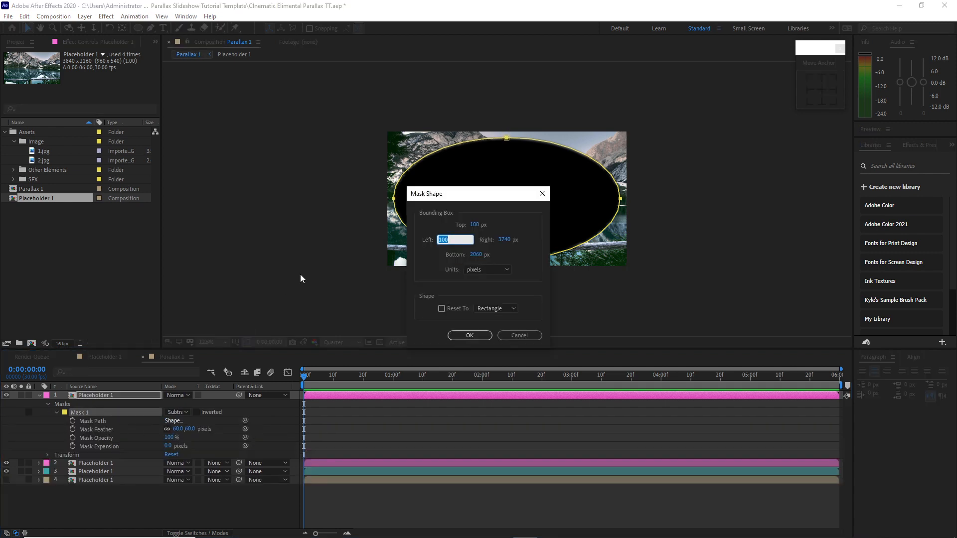
text(200)
click(474, 224)
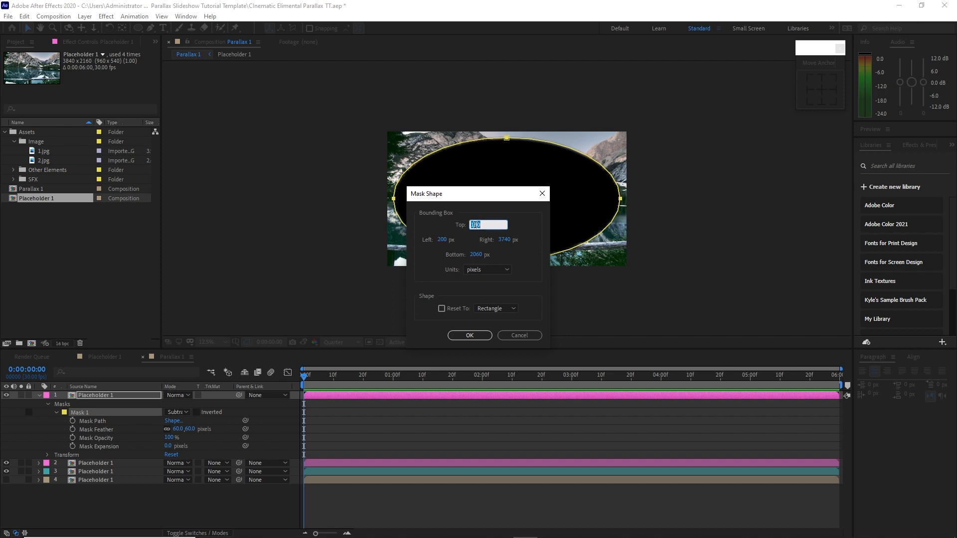
text(200)
click(476, 255)
text(19)
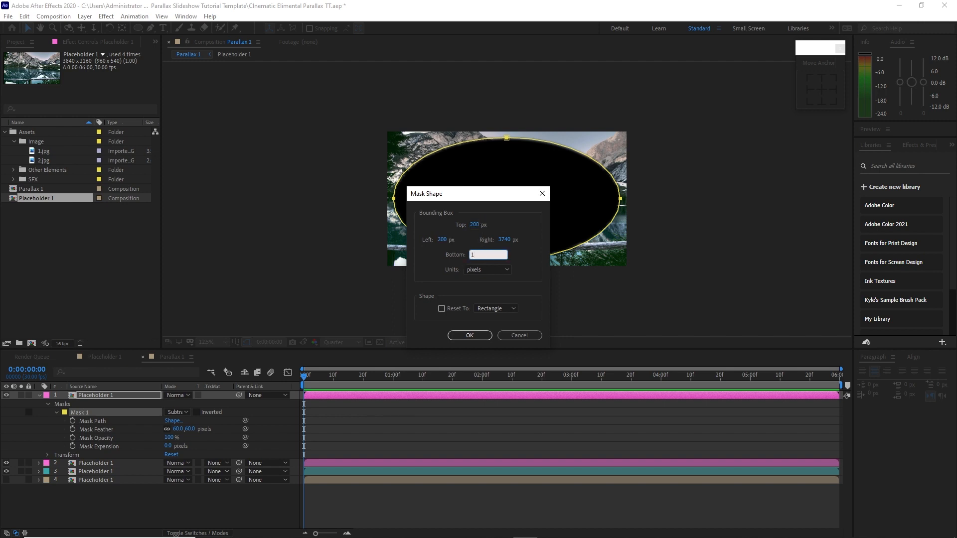
click(505, 241)
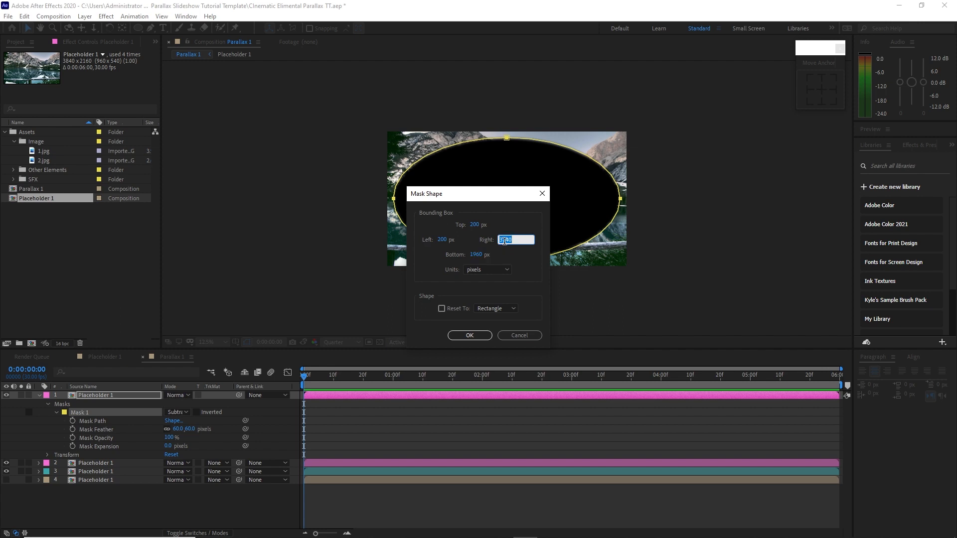
text(36)
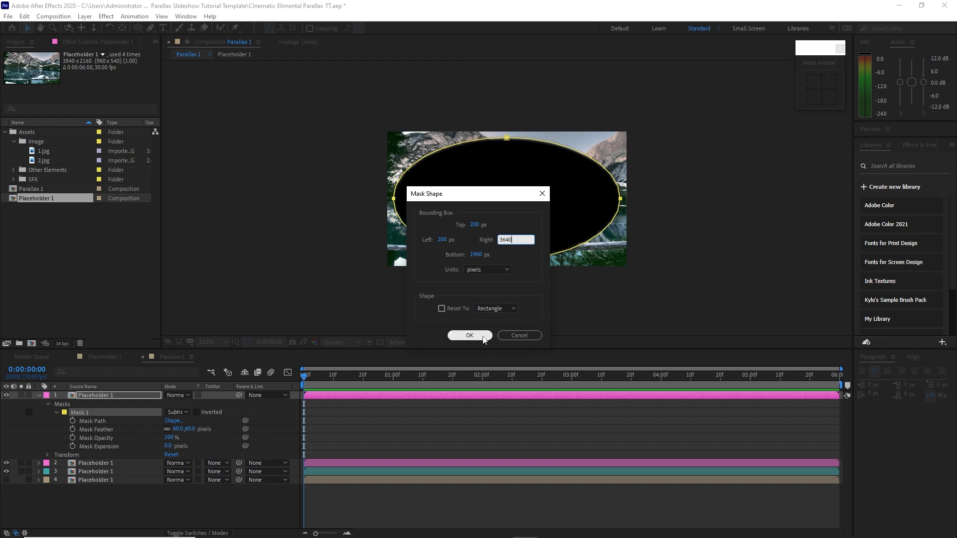
click(470, 335)
- Give the top Placeholder 1 layer a Brown label and collapse its mask properties
click(47, 396)
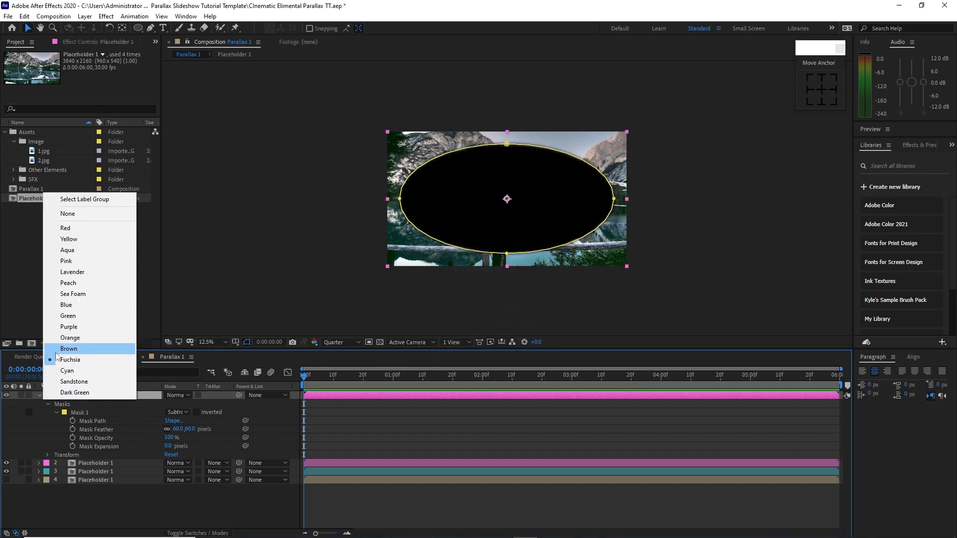
click(55, 349)
click(56, 412)
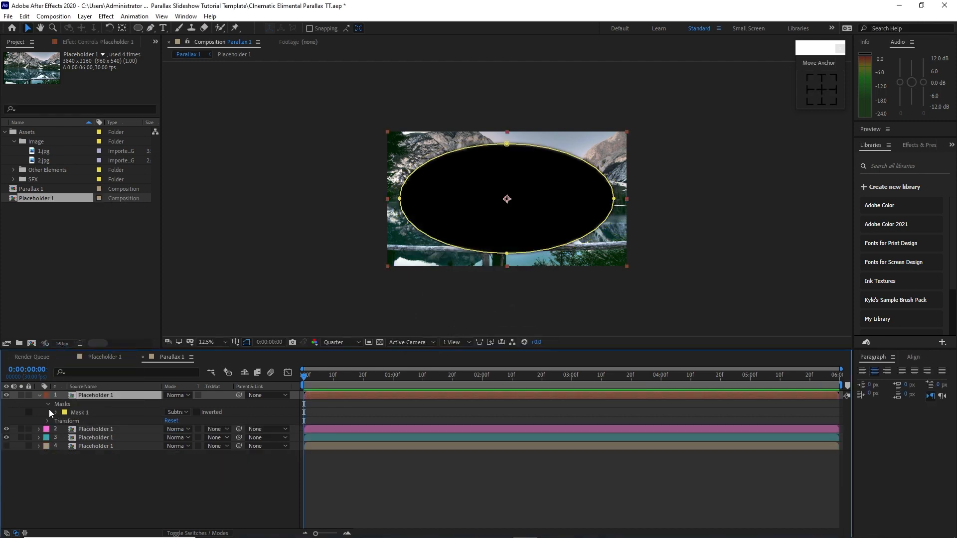
click(49, 404)
click(39, 395)
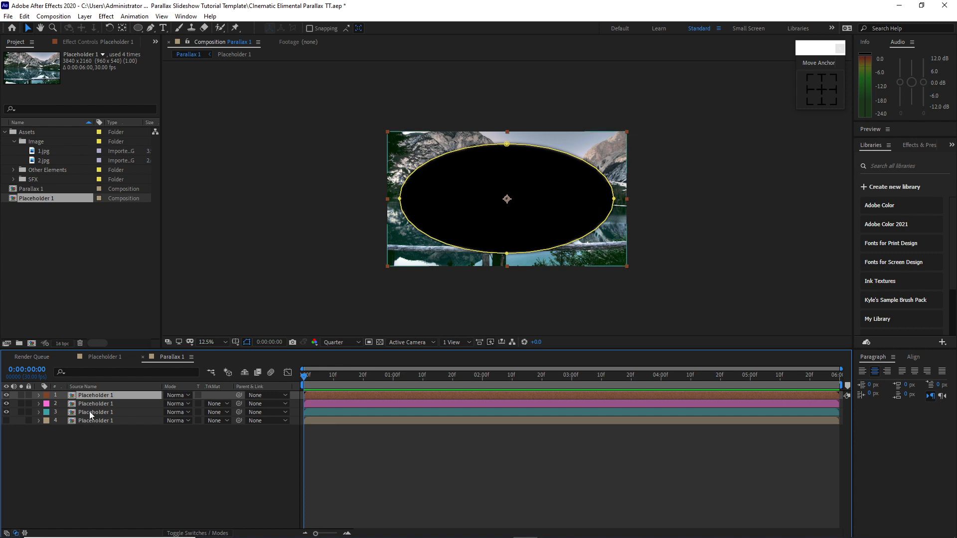
- Duplicate the brown Placeholder 1 layer, with an Orange label on the copy, and reveal its Mask 1 properties
key(ctrl+d)
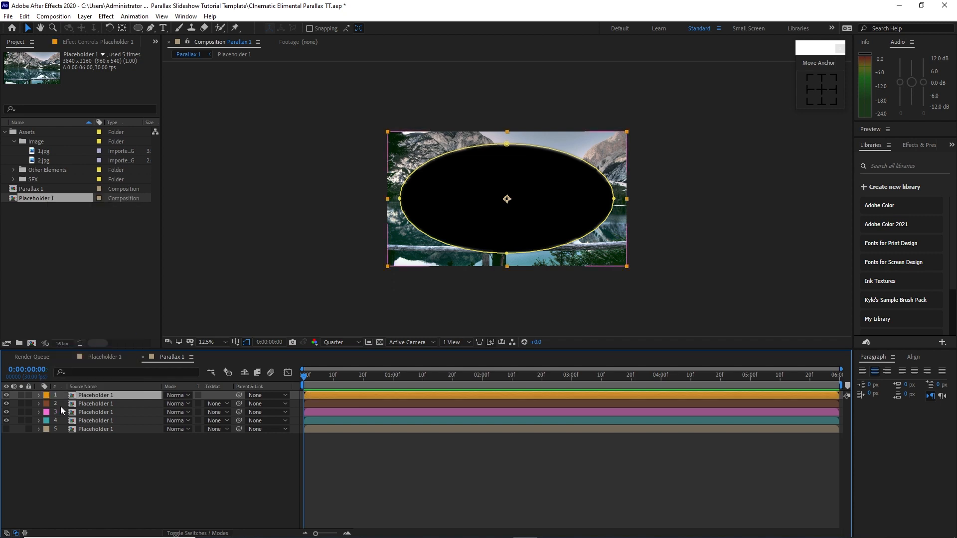
click(38, 395)
click(48, 404)
click(56, 413)
- Set the orange layer's Mask 1 bounding box to left 300, top 300, bottom 1860 and right 3540 px
click(173, 421)
text(300)
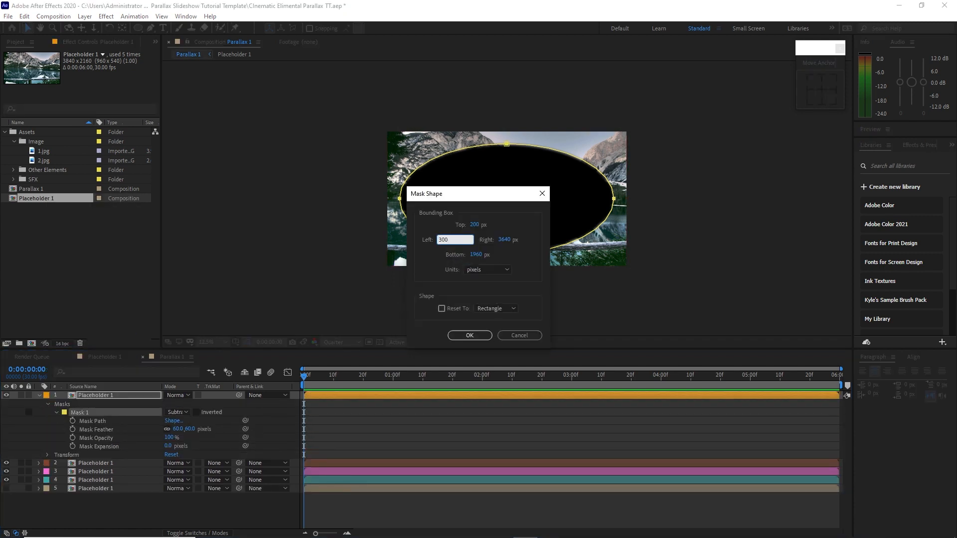
click(474, 225)
text(300)
click(475, 255)
text(186)
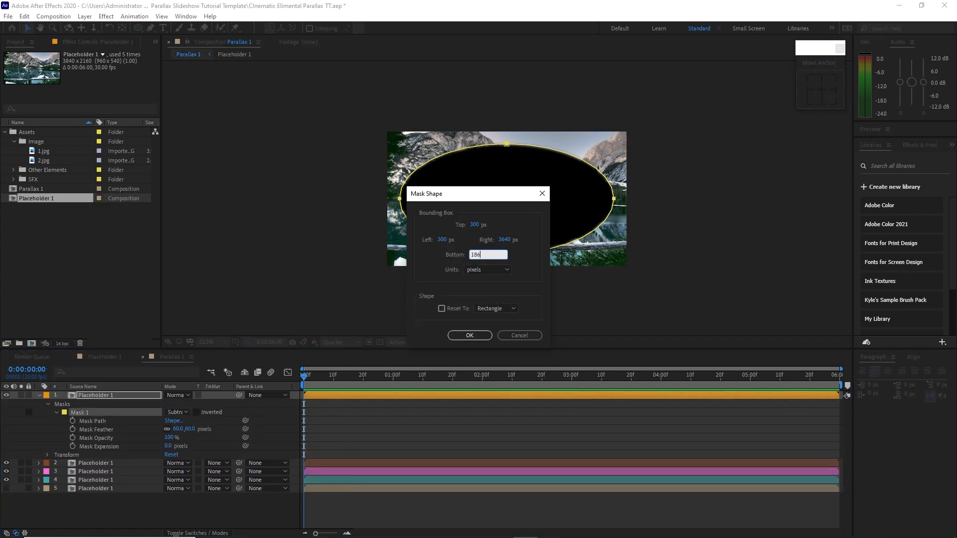
click(505, 240)
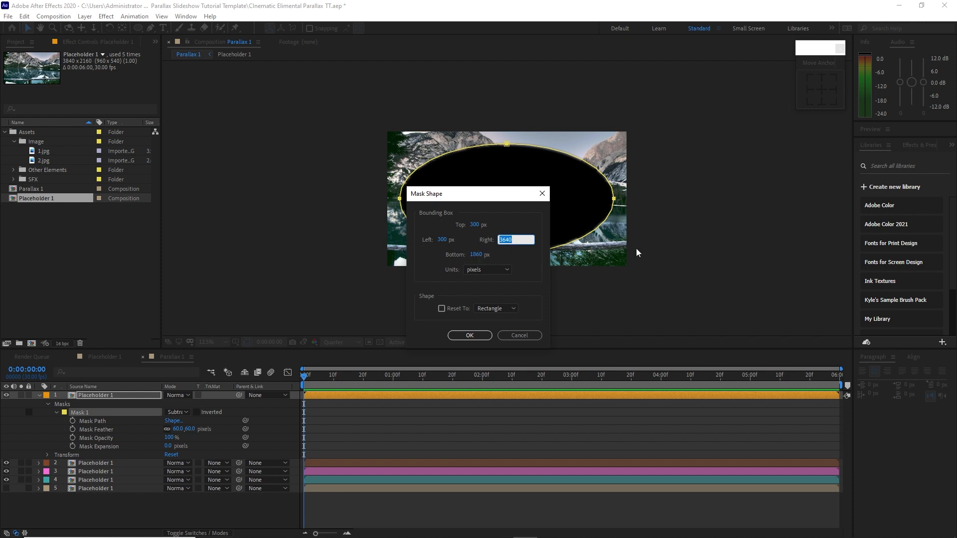
text(3540)
click(488, 335)
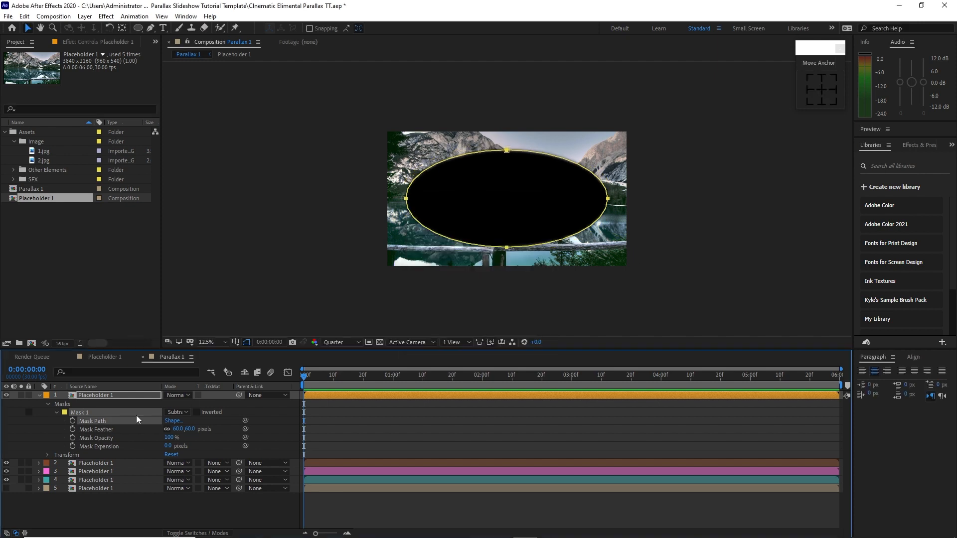
- Collapse and duplicate the orange Placeholder 1 layer, giving the top copy a Purple label
click(57, 413)
click(47, 404)
click(39, 395)
click(94, 396)
key(ctrl+d)
click(46, 395)
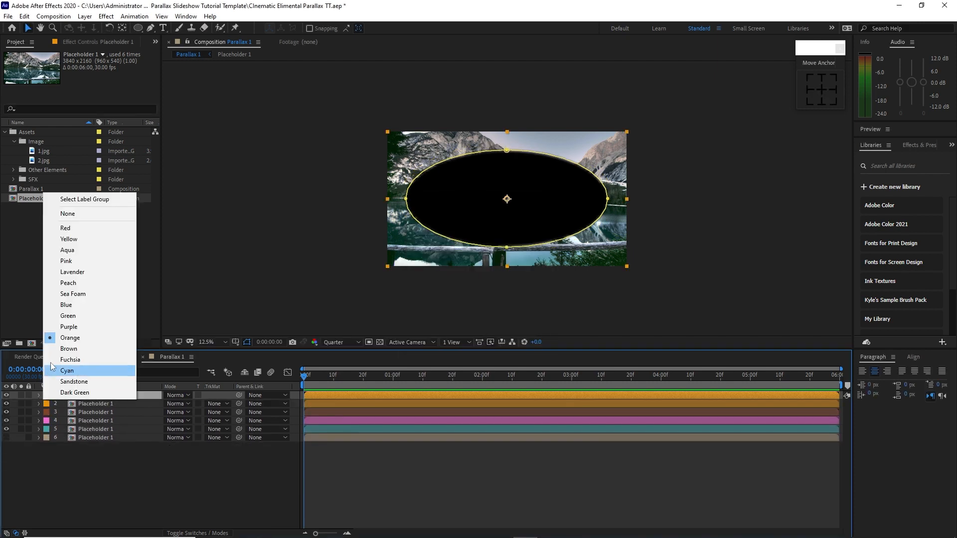
click(69, 327)
- Set the purple layer's Mask 1 bounding box to left 400, top 400, bottom 1760 and right 3440 px
click(39, 395)
click(48, 404)
click(57, 413)
click(173, 420)
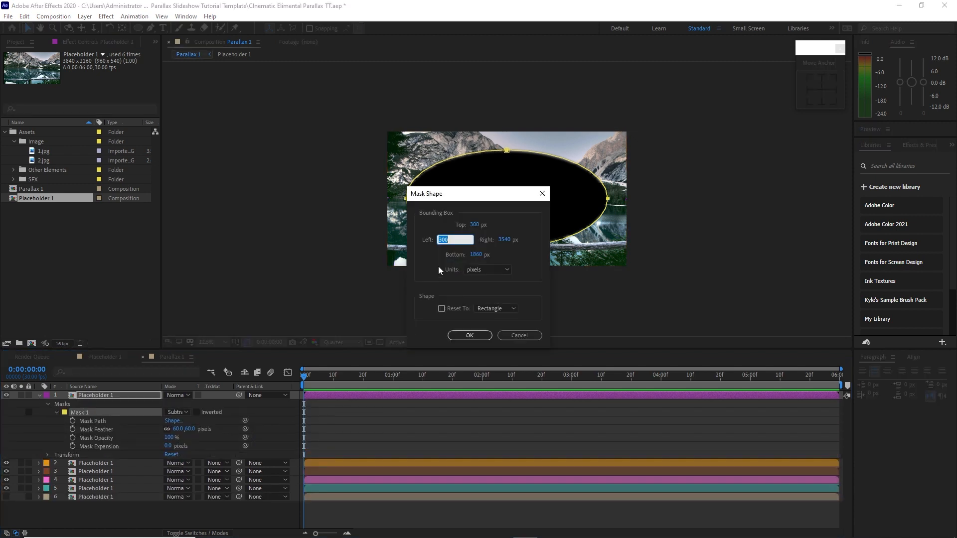
text(400)
click(497, 221)
text(400)
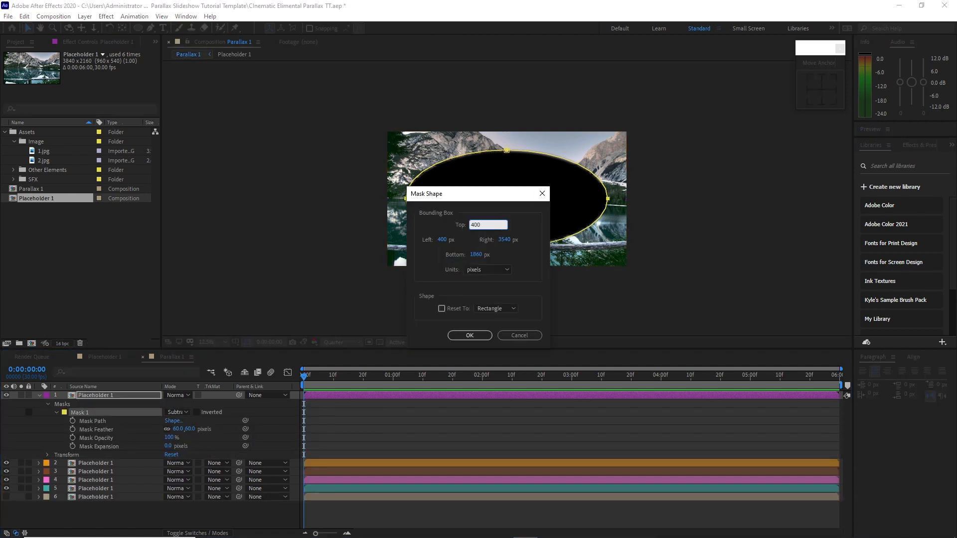
click(489, 255)
text(1760)
click(504, 240)
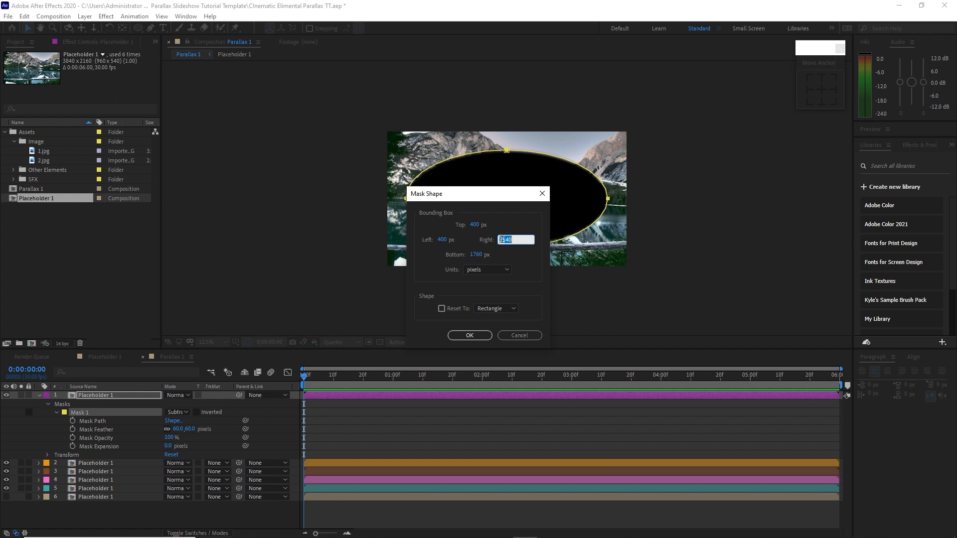
text(3440)
click(469, 335)
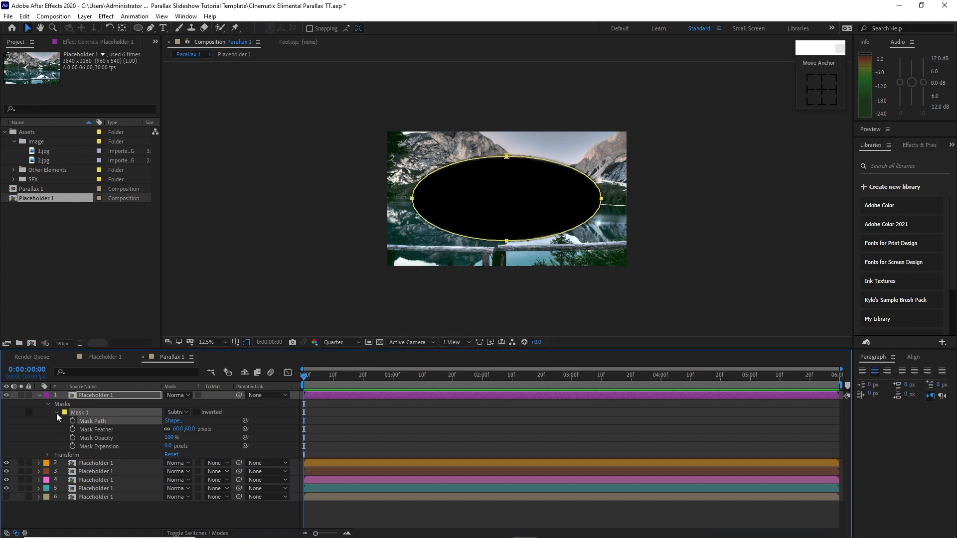
- Collapse and duplicate the purple Placeholder 1 layer, giving the top copy a Green label
click(40, 395)
key(ctrl+d)
click(47, 403)
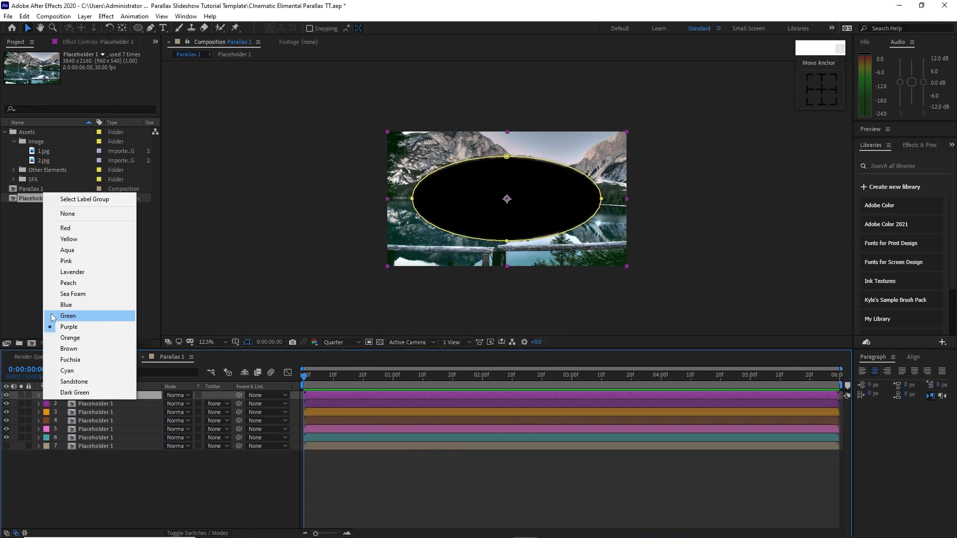
click(53, 316)
- Set the green layer's Mask 1 bounding box to left 500, top 500, bottom 1660 and right 3340 px
click(39, 395)
click(172, 421)
text(500)
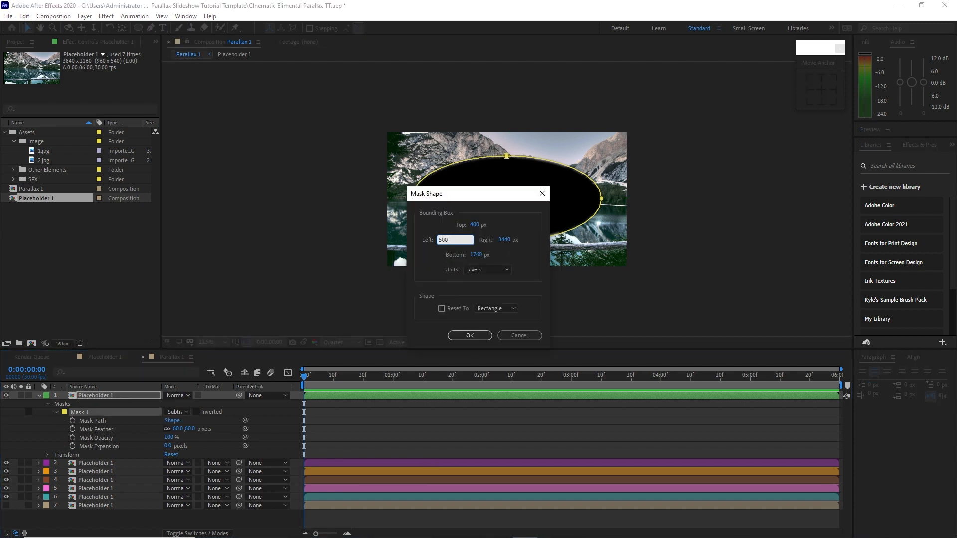
click(474, 224)
text(500)
click(485, 255)
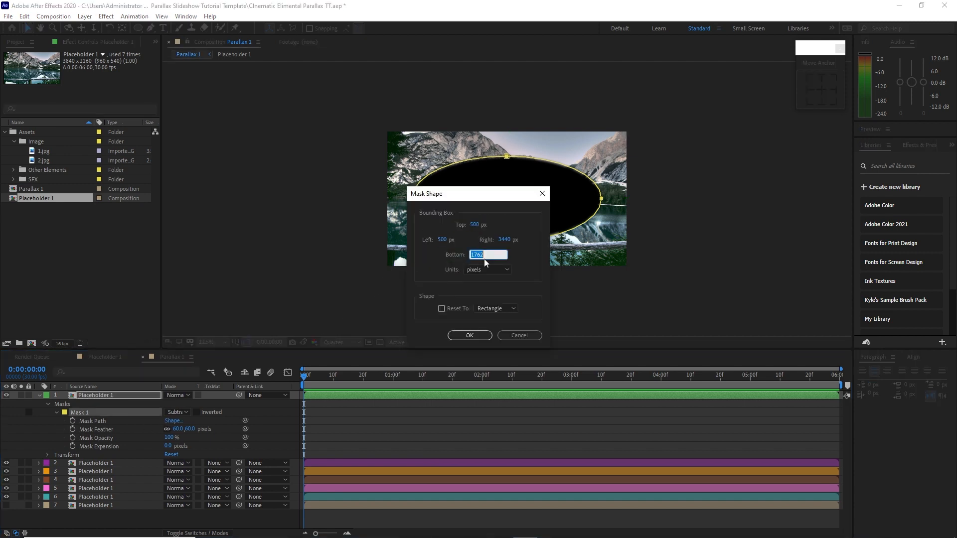
text(1660)
click(516, 239)
text(3340)
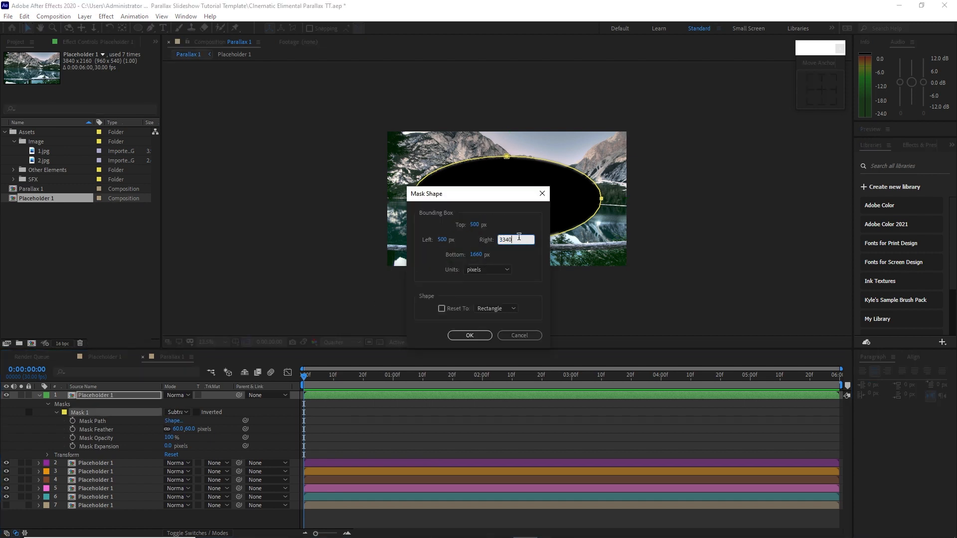
key(Return)
- Collapse the green Placeholder 1 layer's properties and duplicate the layer
click(48, 403)
click(40, 395)
key(ctrl+d)
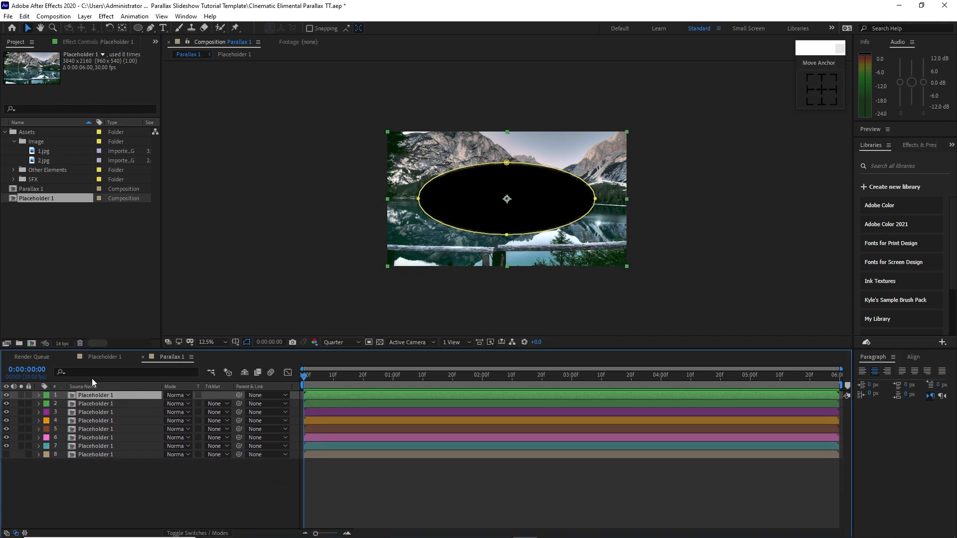
- Give the topmost Placeholder 1 copy a blue label and expand its Mask 1 properties
click(47, 395)
click(54, 371)
click(40, 396)
click(49, 404)
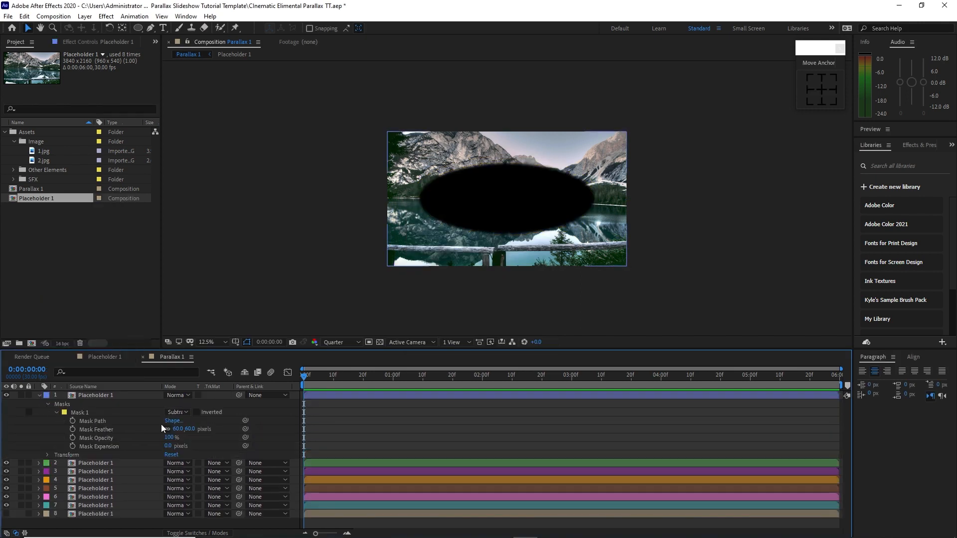
- Set the blue layer's Mask 1 bounding box to left 600, top 600, bottom 1560 and right 3240 px
click(172, 421)
click(479, 224)
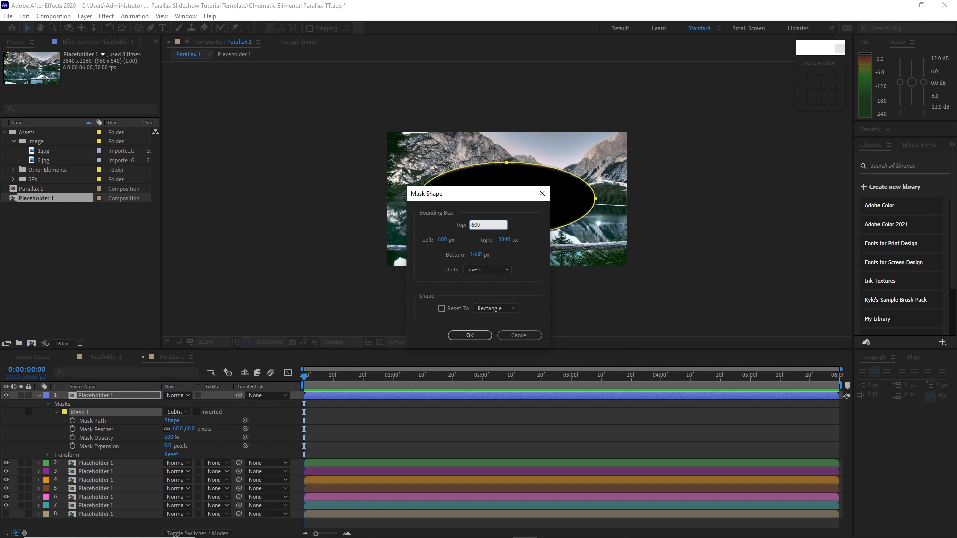
click(476, 254)
text(1560)
click(504, 239)
text(324)
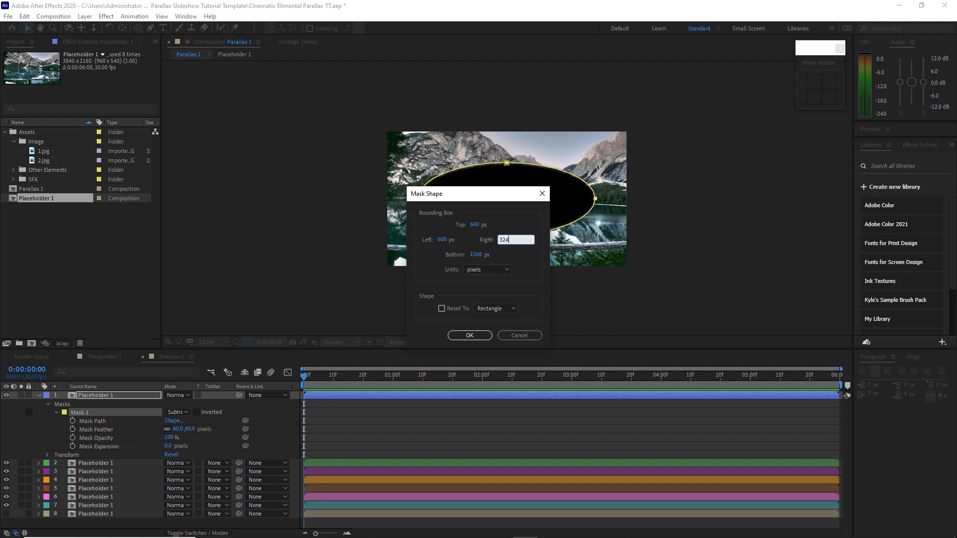
text(0)
click(473, 337)
- Collapse and duplicate the blue Placeholder 1 layer, giving the top copy a pale green label
click(56, 413)
click(40, 396)
click(115, 395)
key(ctrl+d)
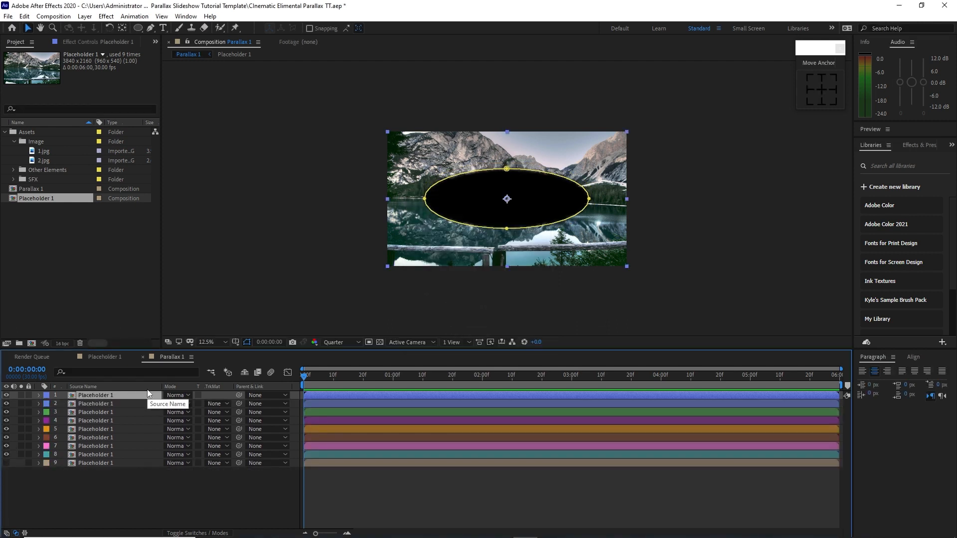
click(47, 395)
click(74, 391)
- Set the pale green layer's Mask 1 bounding box to left 700, top 700, bottom 1460 and right 3140 px
click(39, 395)
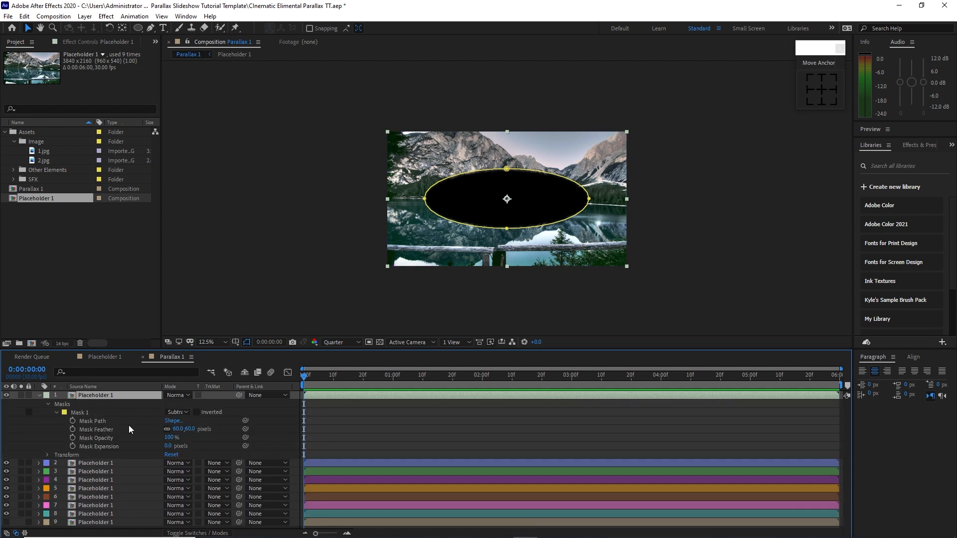
click(173, 421)
text(700)
click(479, 225)
text(700)
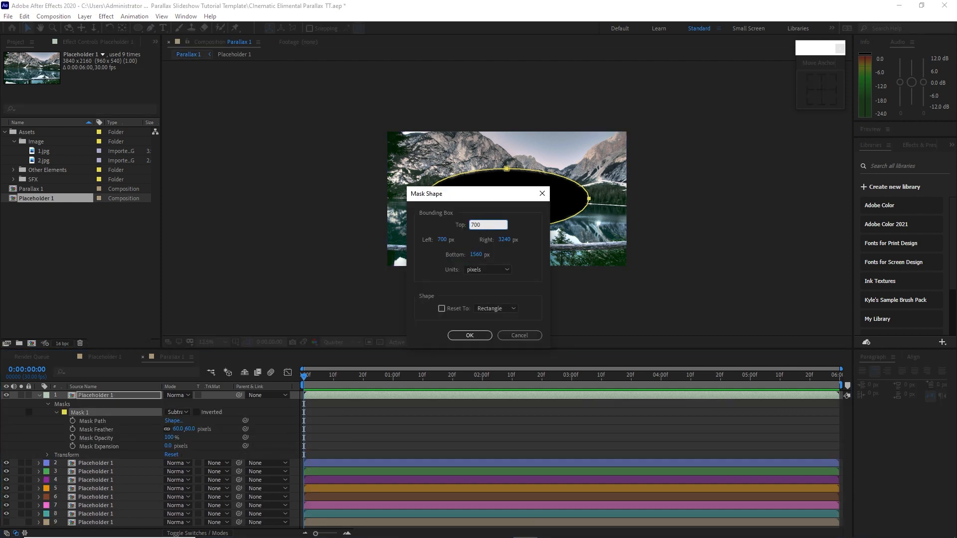
click(476, 255)
text(1460)
key(Tab)
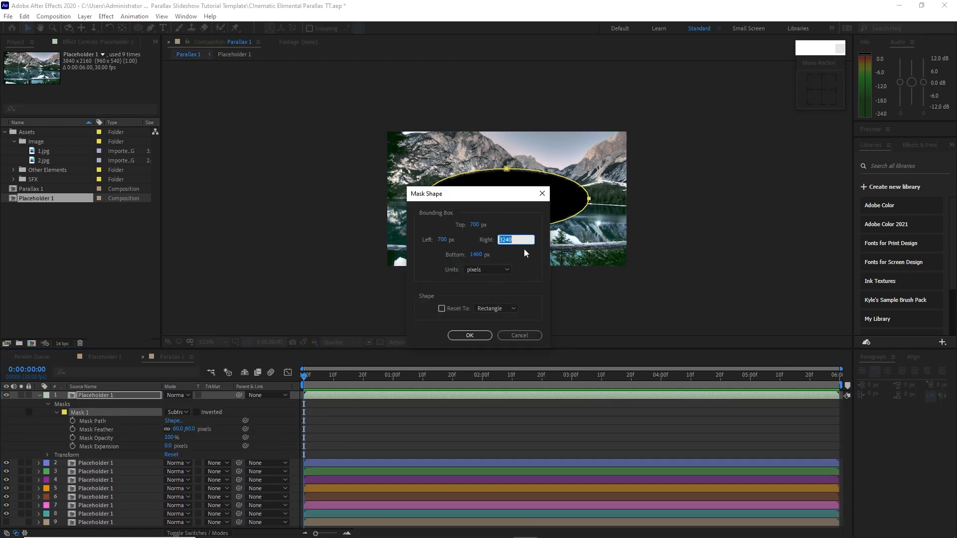
text(3)
click(469, 335)
- Collapse and duplicate the pale green Placeholder 1 layer, giving the top copy a peach label
click(56, 412)
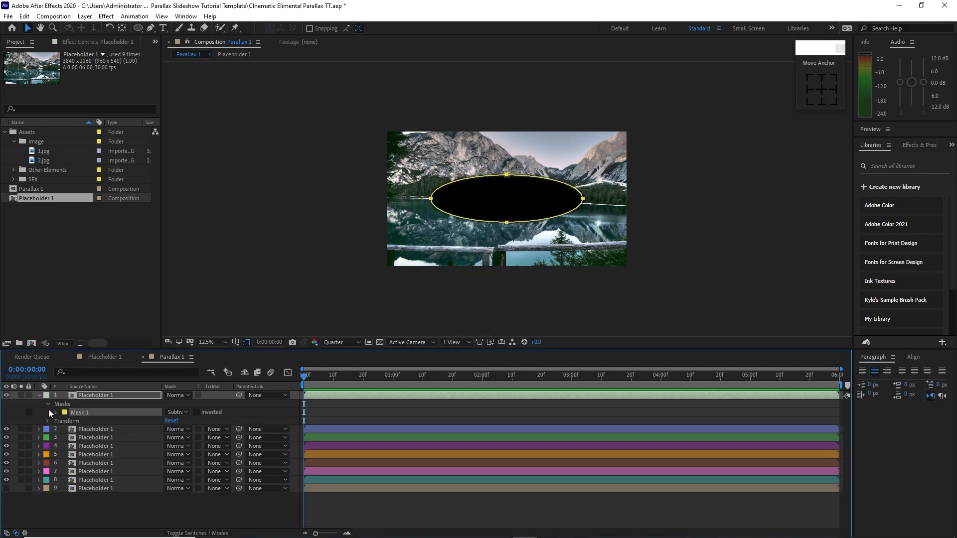
click(48, 404)
click(39, 396)
click(95, 395)
key(ctrl+d)
click(46, 395)
click(64, 288)
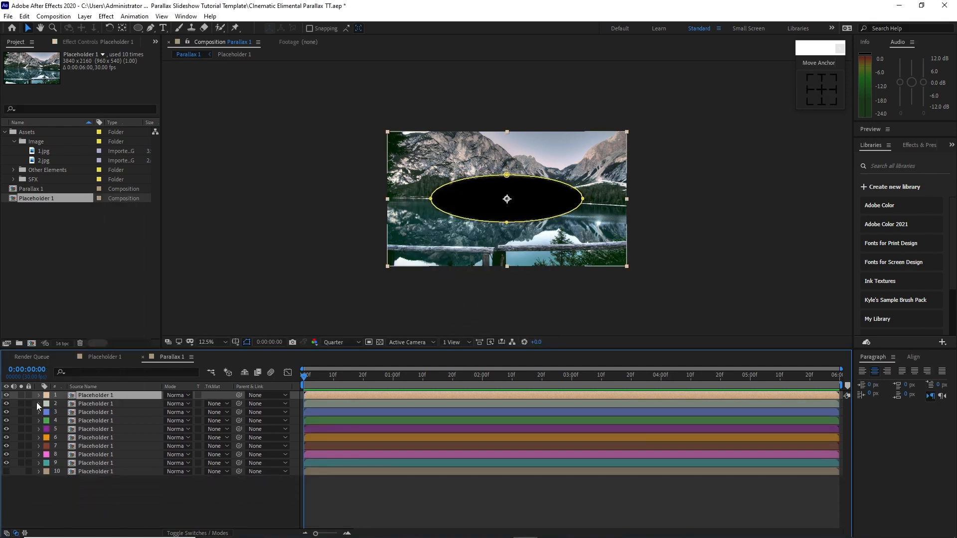
- Set the peach layer's Mask 1 bounding box to left 800, top 800, bottom 1360 and right 3041 px
click(39, 395)
click(48, 404)
click(57, 413)
click(173, 421)
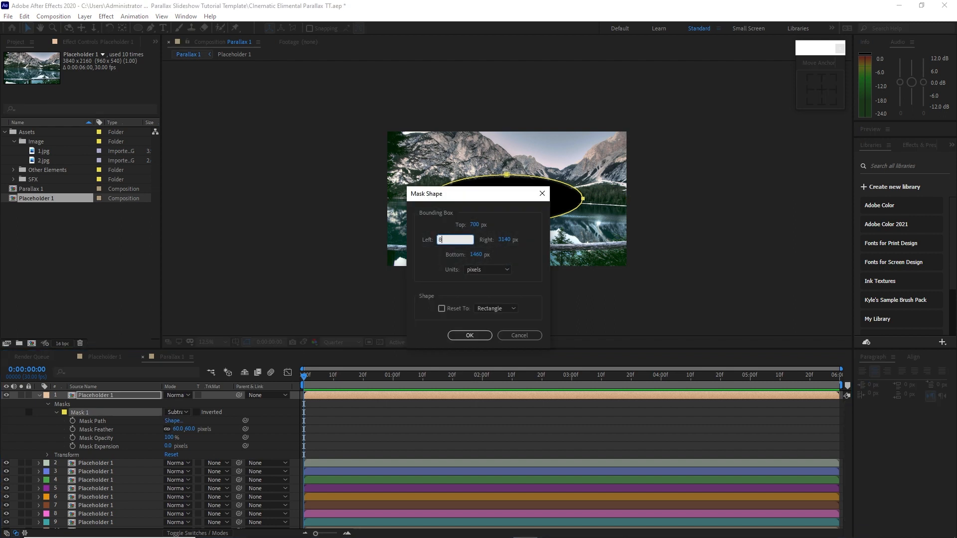
click(471, 224)
text(800)
click(476, 255)
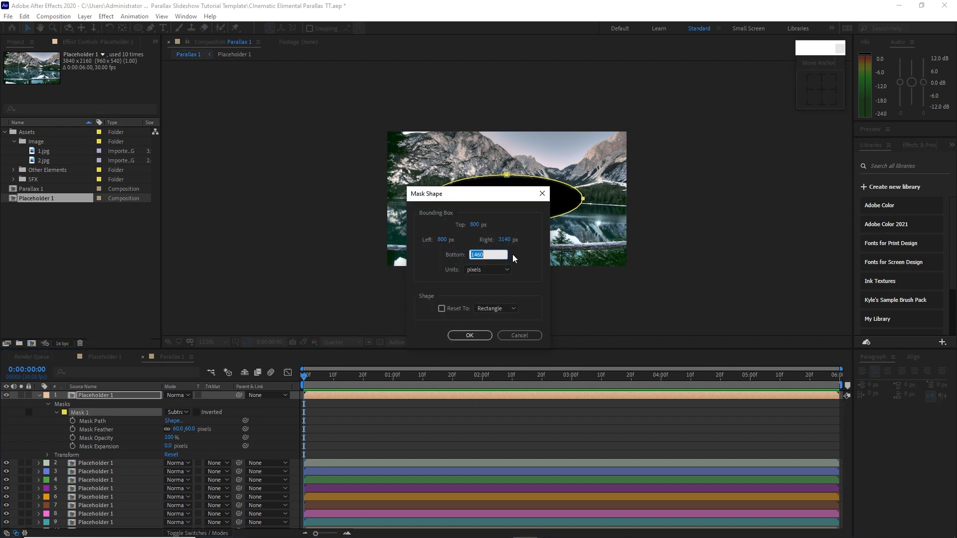
text(1360)
click(504, 240)
text(30)
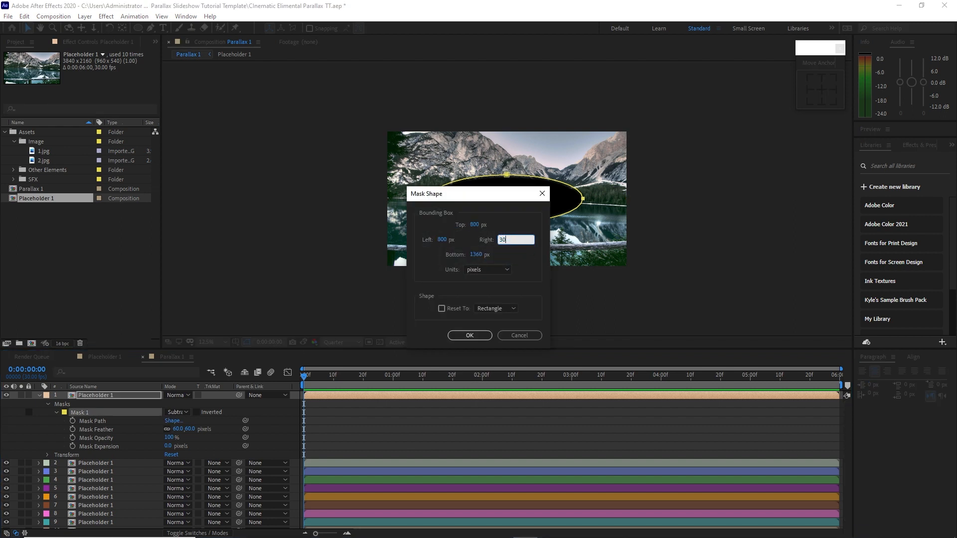
key(Return)
- Collapse and duplicate the peach Placeholder 1 layer, giving the top copy a lavender label
click(40, 395)
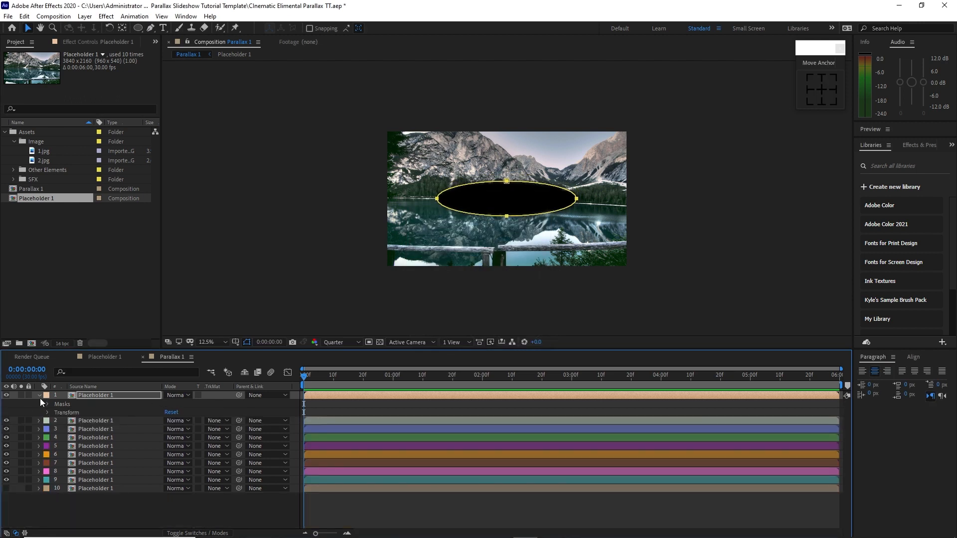
click(85, 396)
key(ctrl+d)
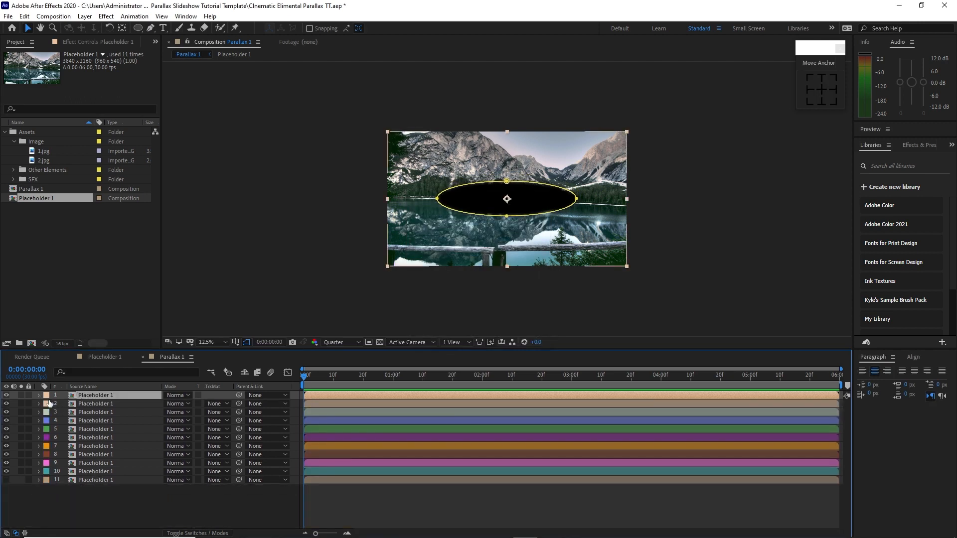
click(46, 395)
click(94, 269)
- Set the lavender layer's Mask 1 bounding box to left 900, top 900, bottom 1260 and right 2940 px
click(40, 395)
click(56, 412)
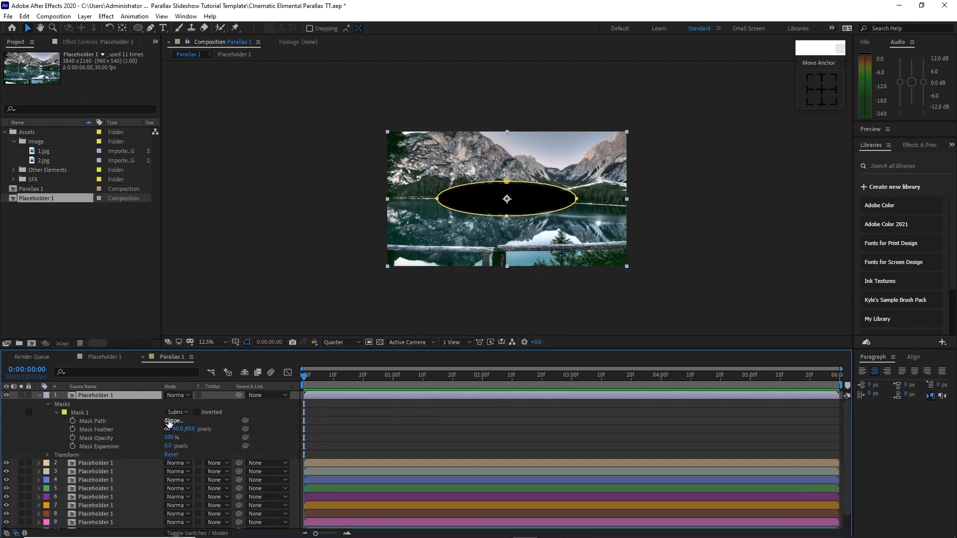
click(173, 420)
text(900)
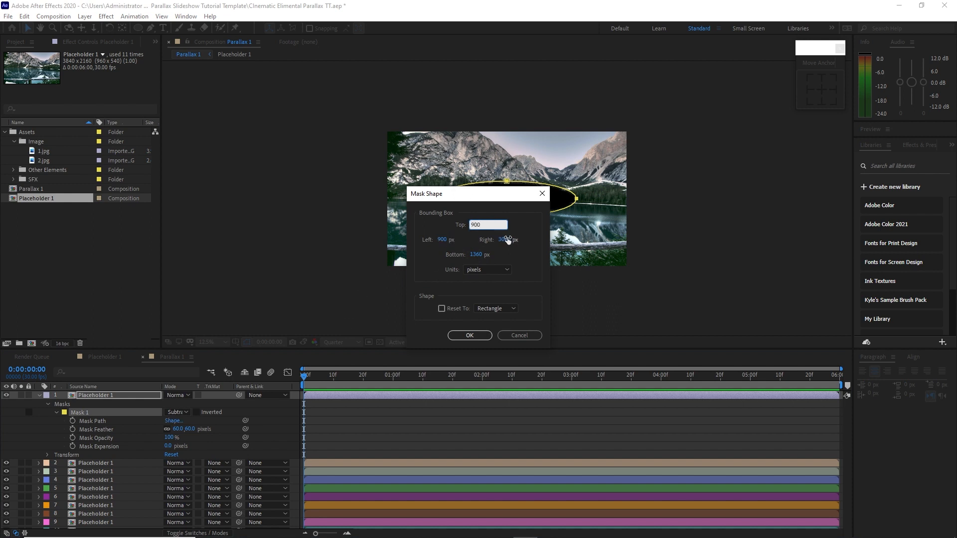
key(Tab)
text(1260)
click(503, 239)
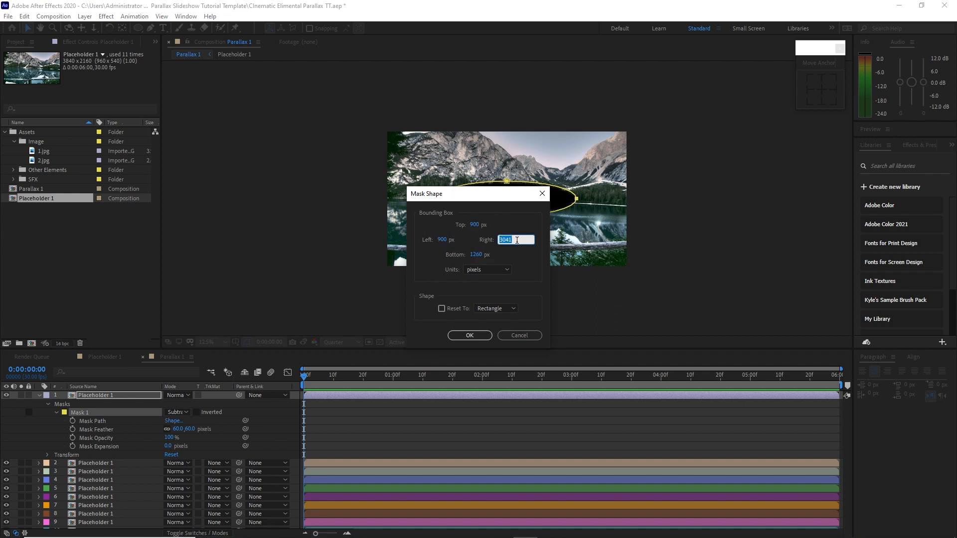
text(2940)
click(469, 335)
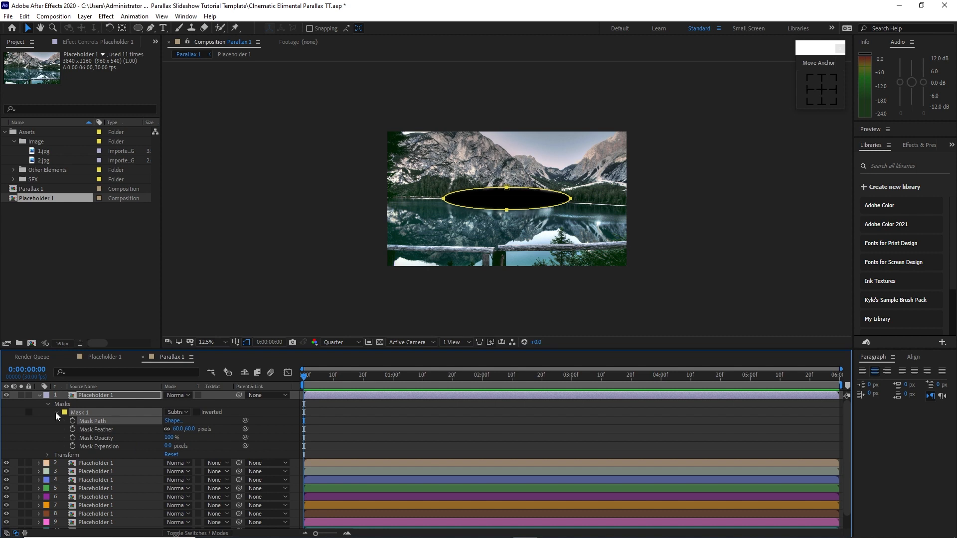
- Collapse and duplicate the lavender Placeholder 1 layer, giving the top copy a light pink label
click(57, 412)
click(40, 395)
click(79, 395)
key(ctrl+d)
click(47, 396)
click(60, 268)
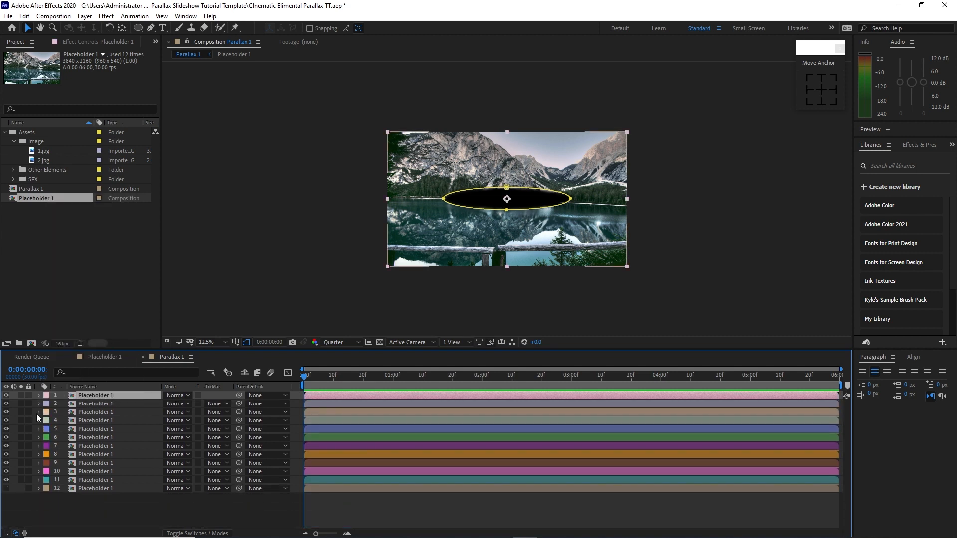
- Set the light pink layer's Mask 1 bounding box to left 1000, top 1000, bottom 1160 and right 2840 px, and collapse the layer
click(40, 395)
click(47, 404)
click(57, 412)
click(173, 421)
text(100)
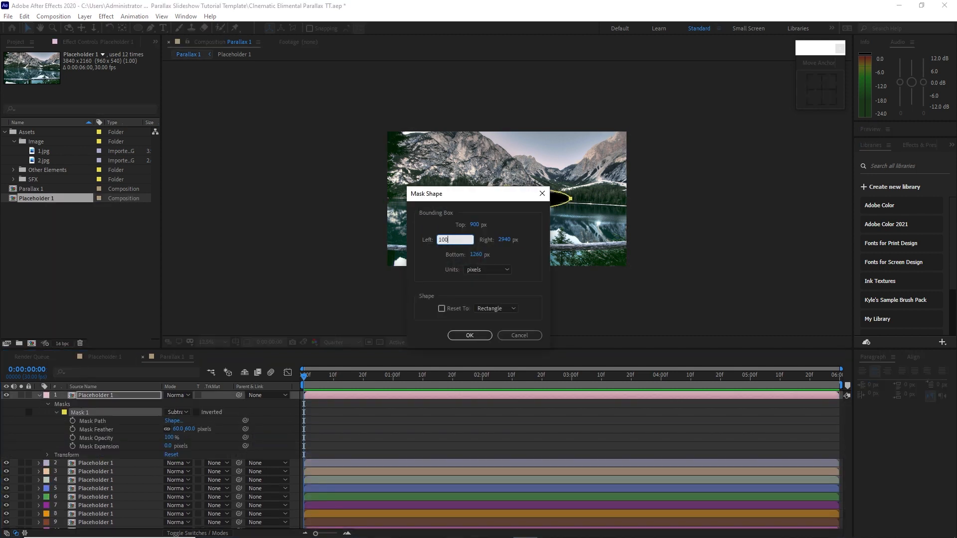
text(0)
click(474, 225)
text(1000)
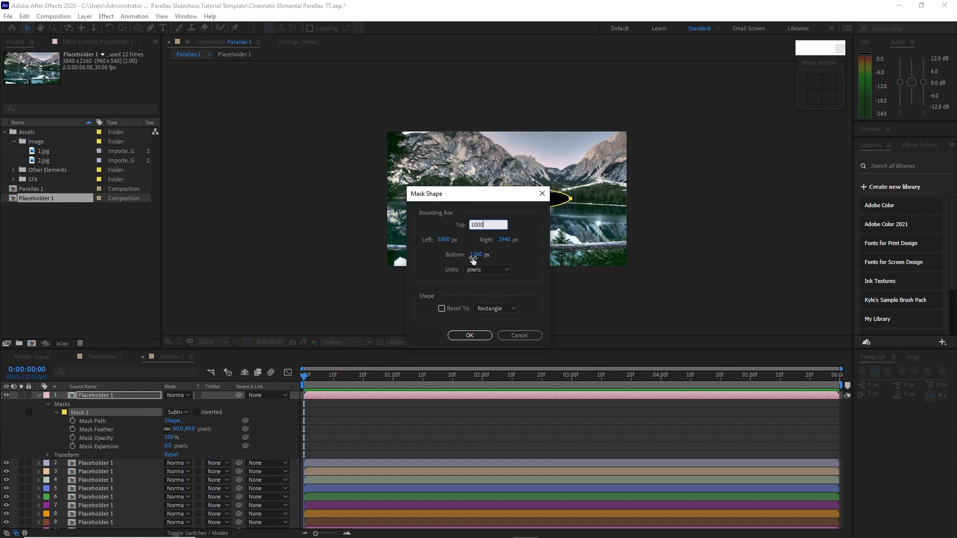
click(474, 254)
text(11)
click(504, 240)
text(284)
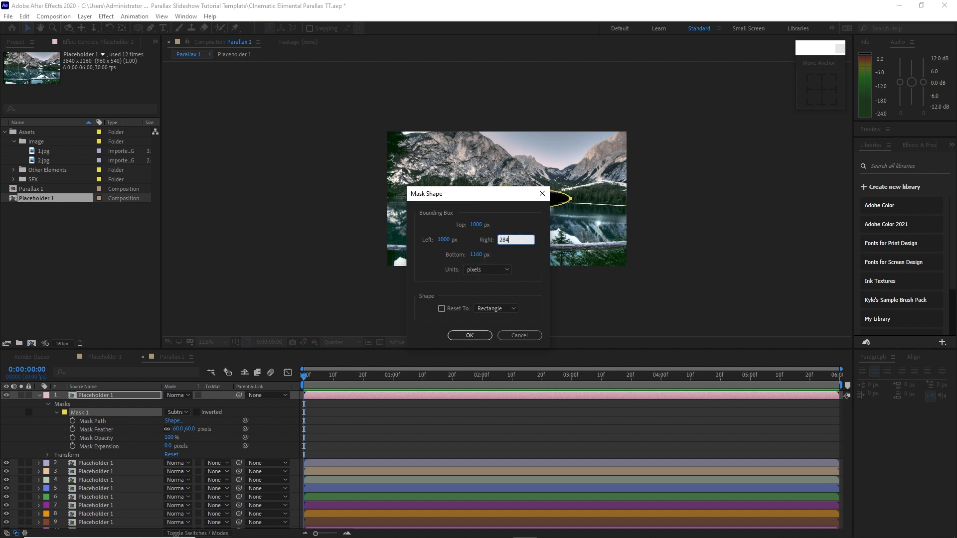
text(0)
key(Return)
click(49, 404)
click(40, 395)
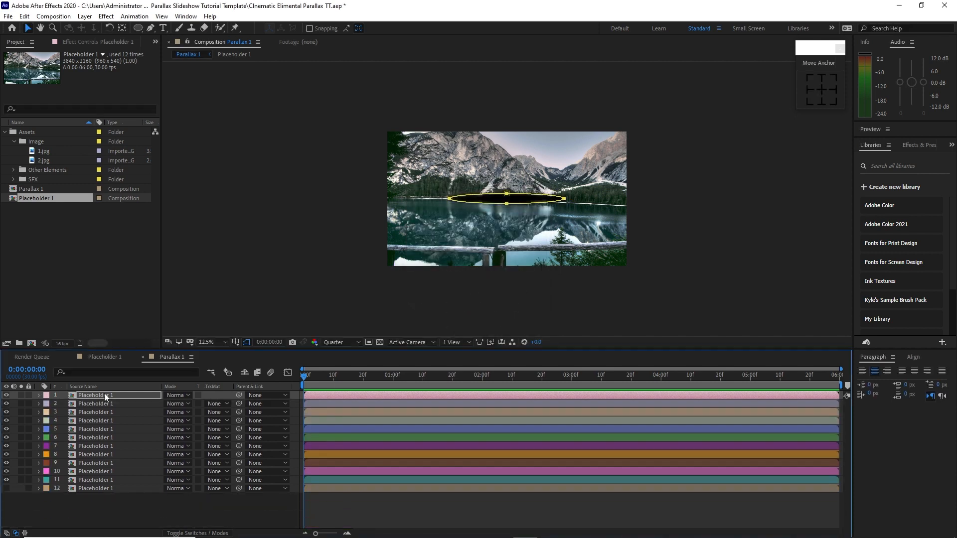
- Turn layers 1 through 11 into 3D layers
drag(61, 393, 104, 480)
click(197, 533)
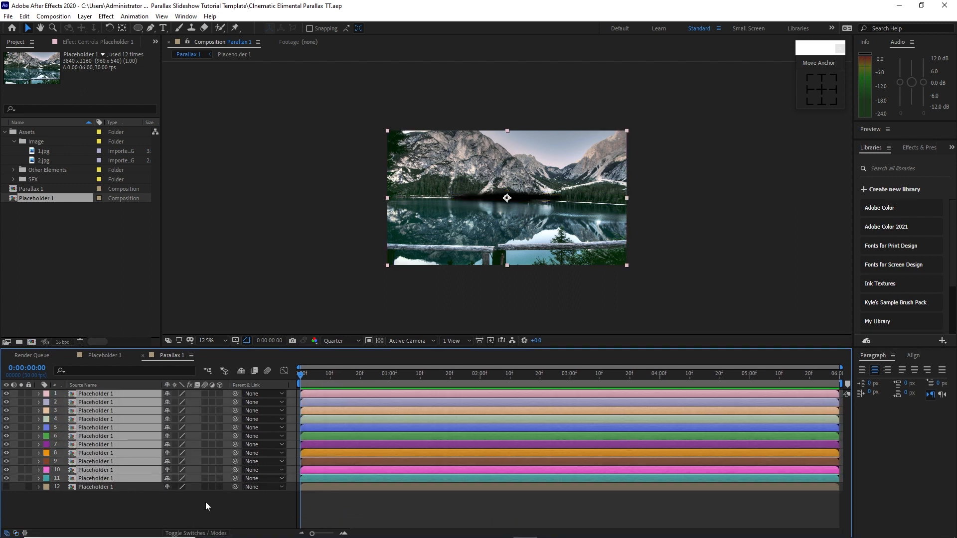
click(218, 393)
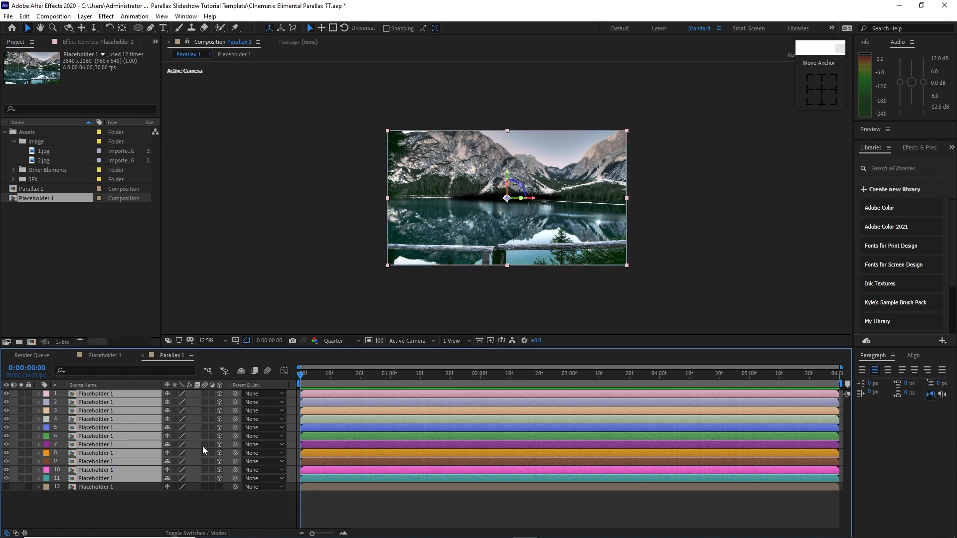
- Reveal the Position property of layers 1 through 11, enlarge the timeline area to show them all, and deselect the layers
key(p)
drag(202, 349, 202, 281)
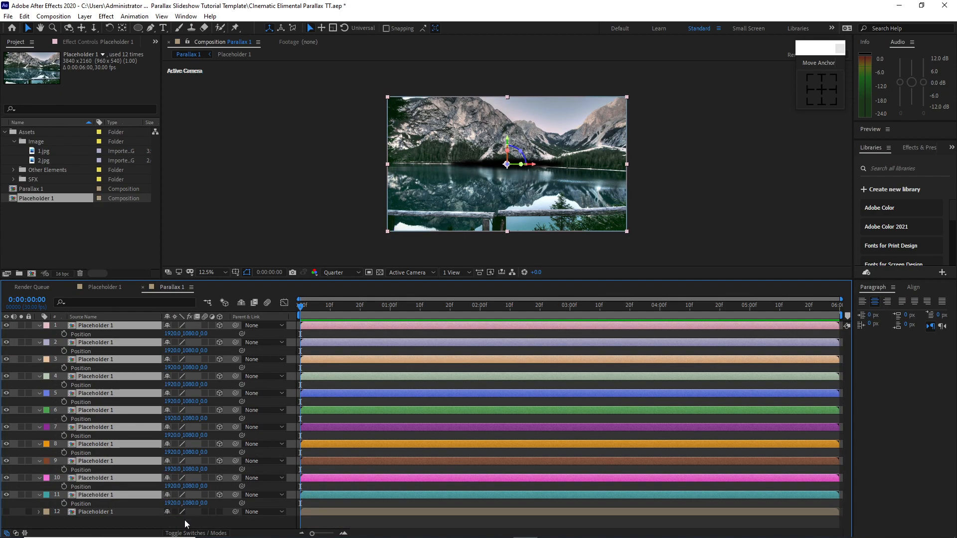
click(184, 520)
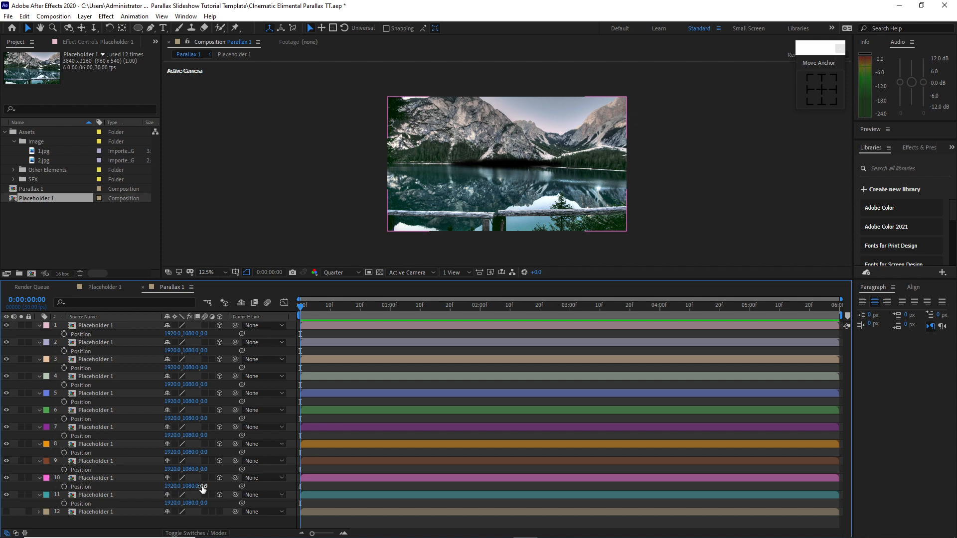
- Set the Z position to 200 on layer 10, 400 on layer 9 and 600 on layer 8
click(202, 486)
text(200)
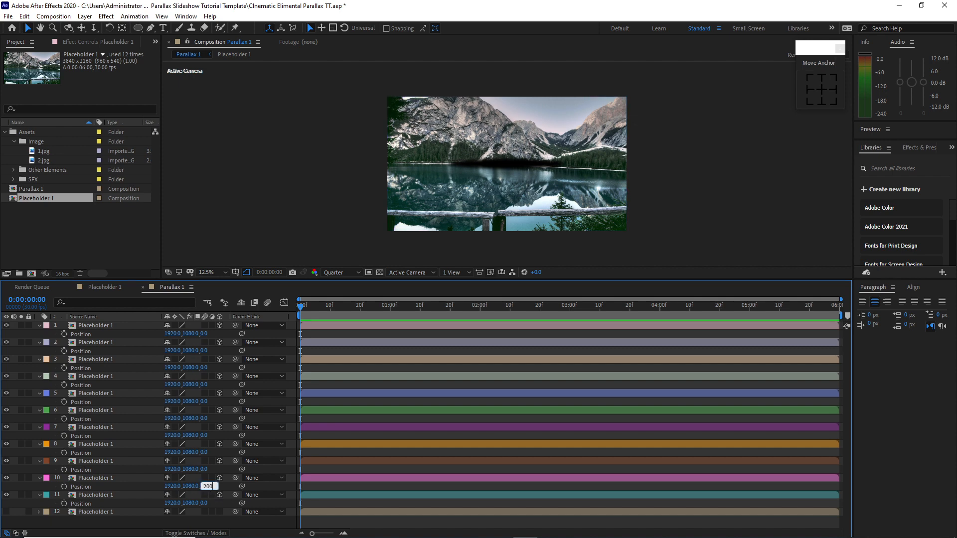
click(205, 469)
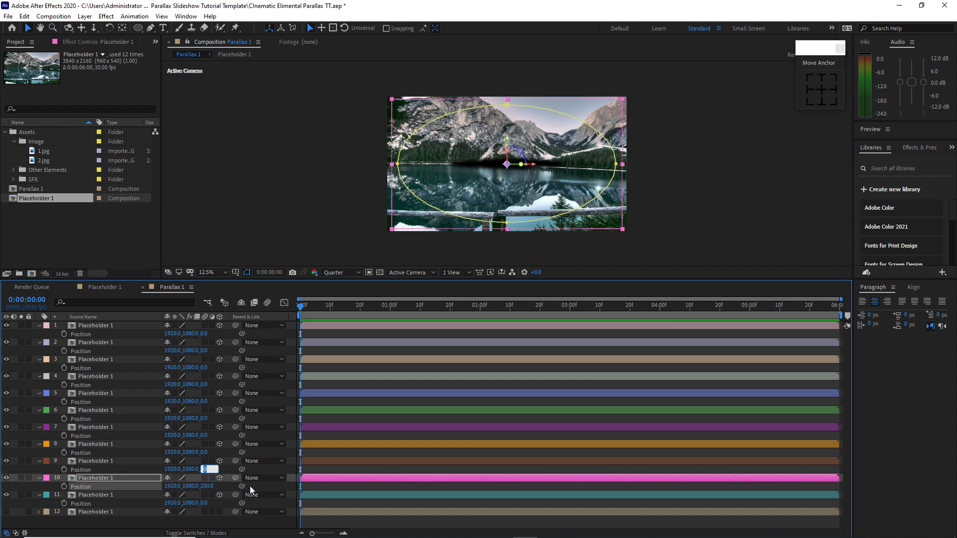
text(400)
click(206, 451)
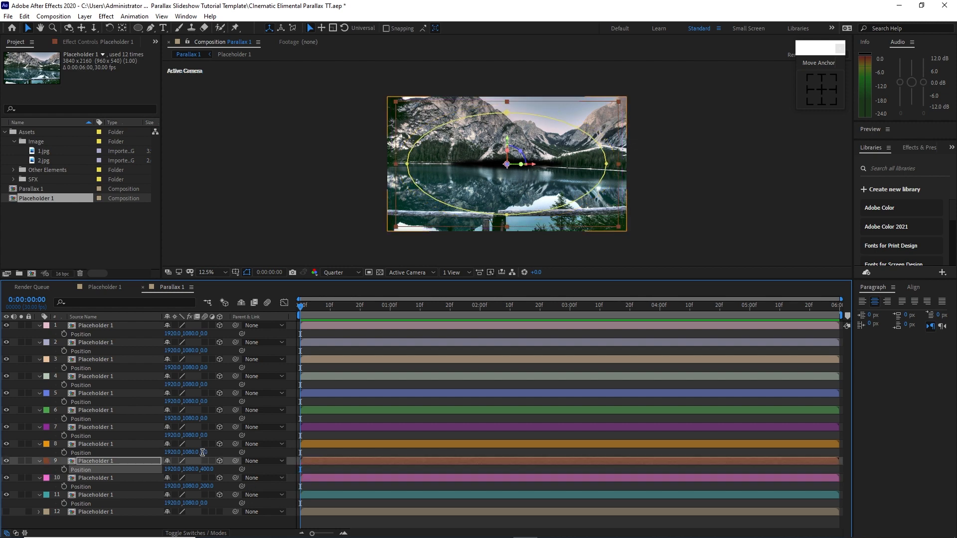
text(600)
- Set the Z position to 800 on layer 7, 1000 on layer 6 and 1200 on layer 5
click(204, 434)
text(800)
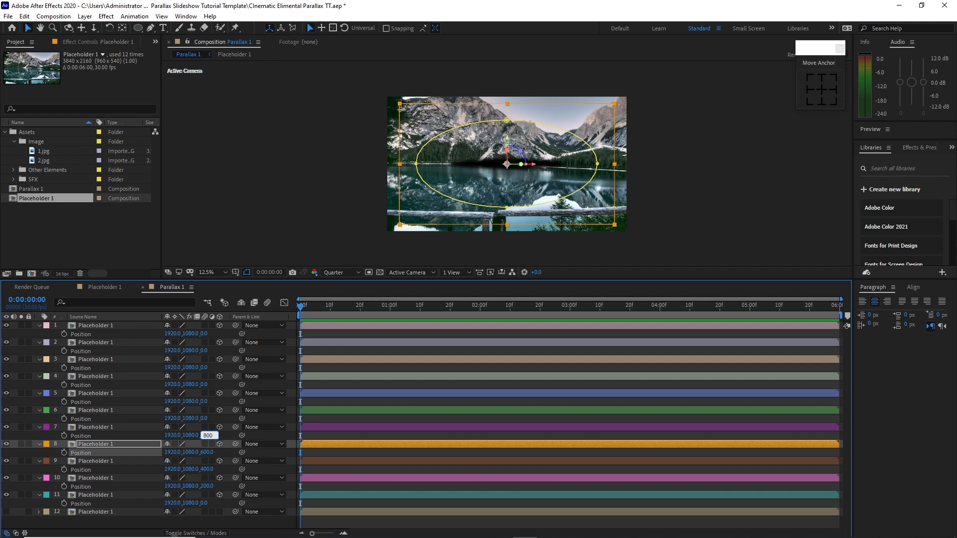
click(205, 418)
text(1000)
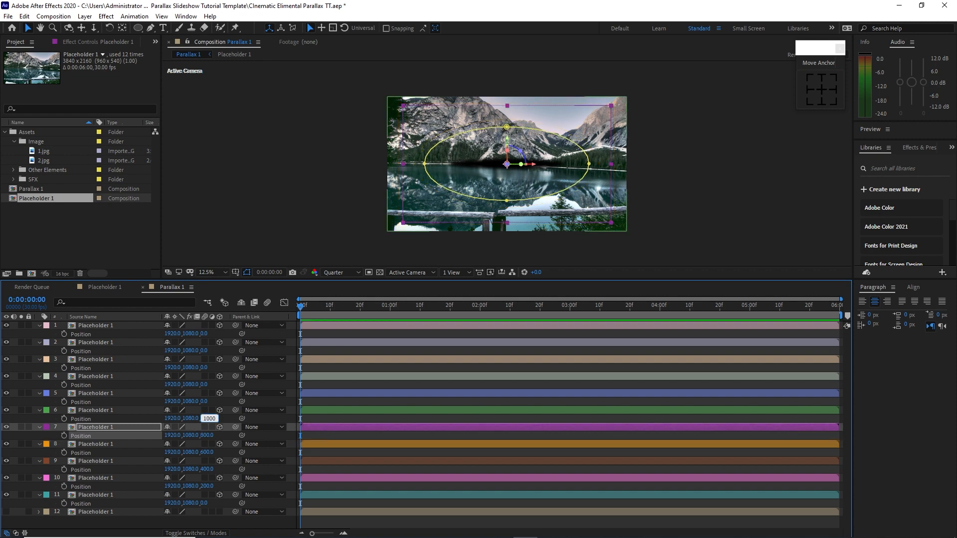
click(204, 401)
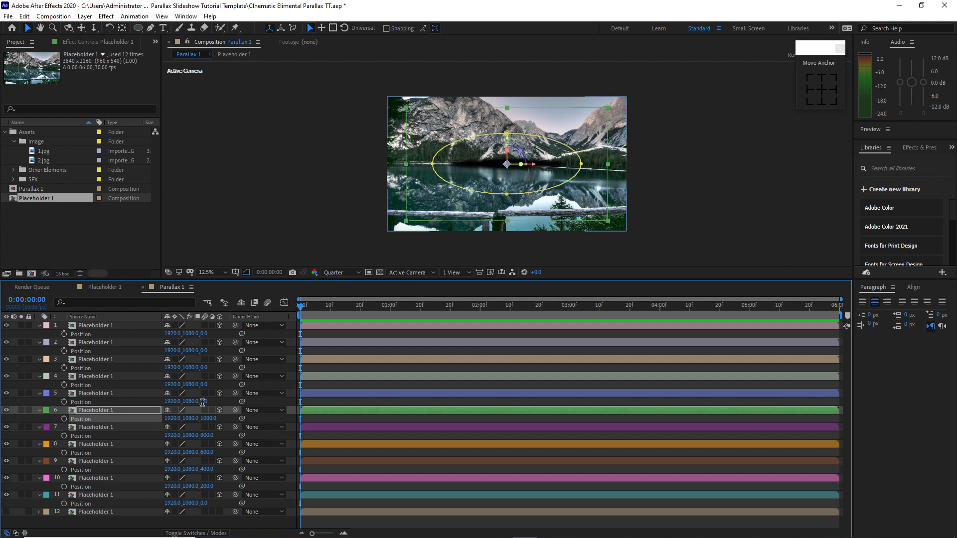
text(1200)
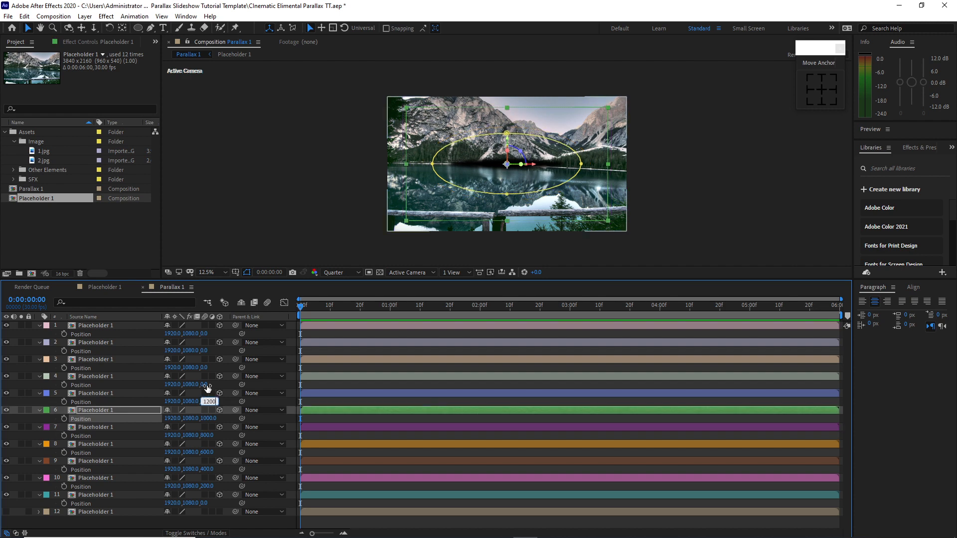
- Set the Z position to 1400 on layer 4, 1600 on layer 3, 1800 on layer 2 and 2000 on layer 1
click(211, 404)
text(1400)
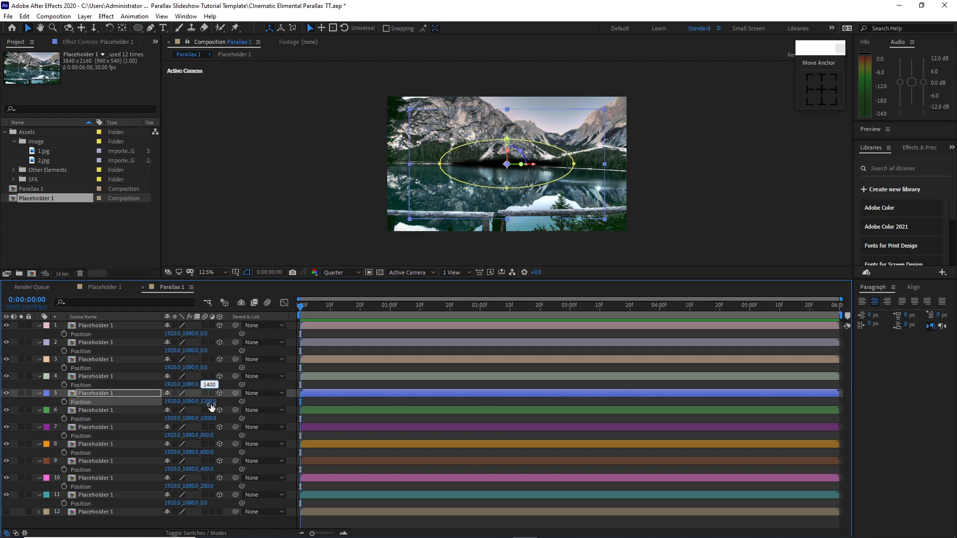
click(206, 368)
text(1600)
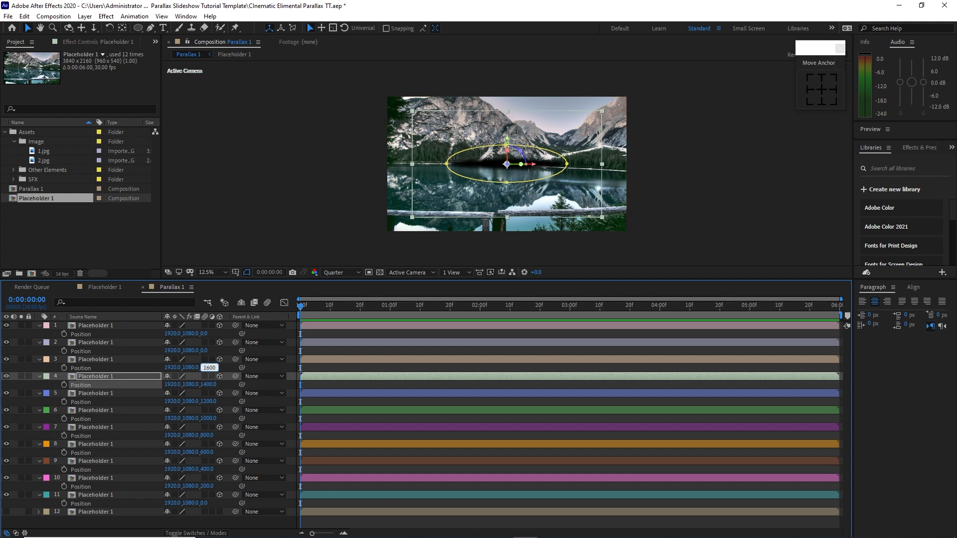
click(205, 351)
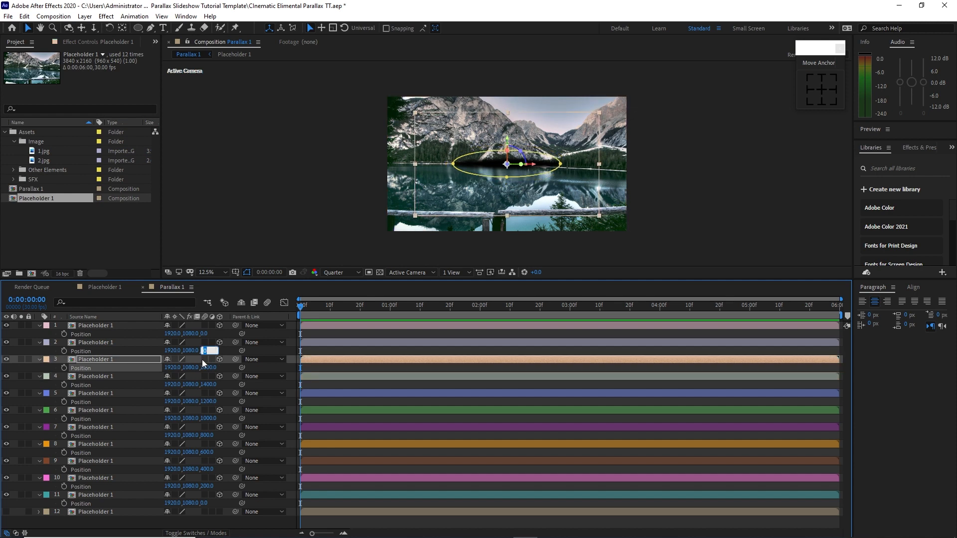
click(206, 333)
text(2000)
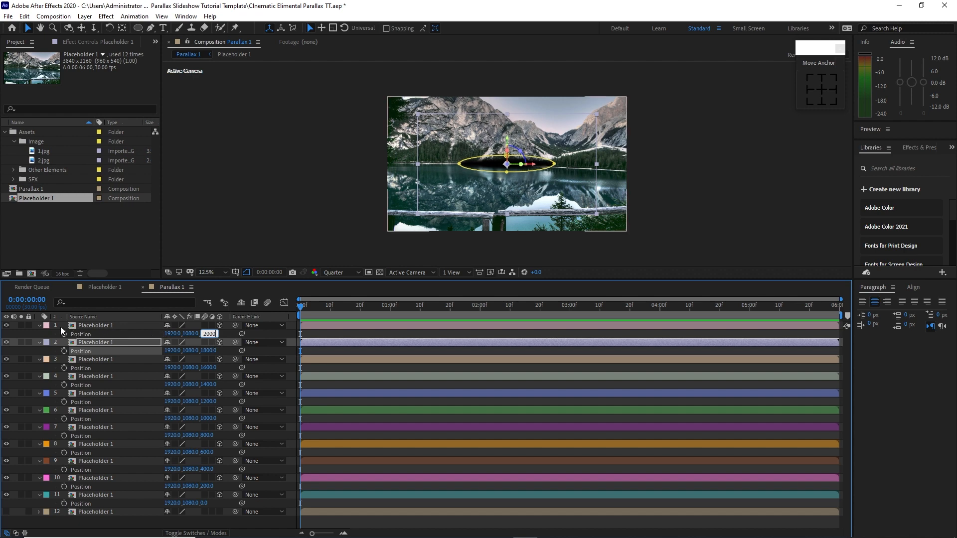
- Reveal the Scale property of layers 1 through 11 in place of Position and deselect the layers
drag(61, 327, 149, 493)
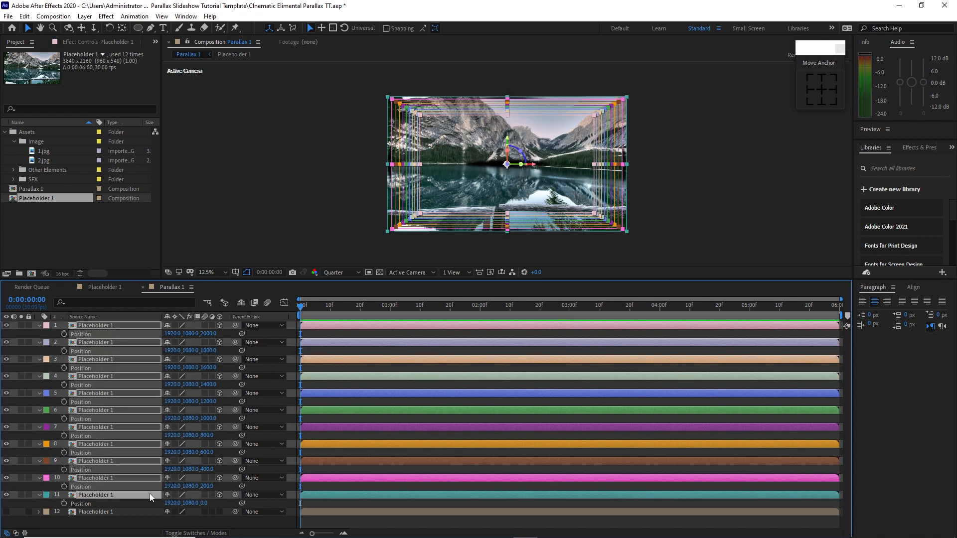
key(s)
click(151, 521)
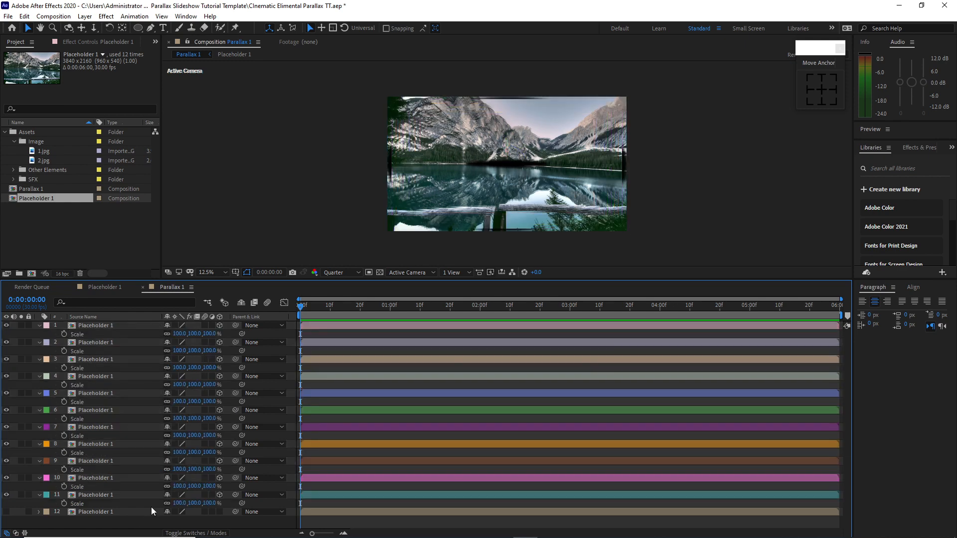
- Set the scale to 119% on layer 11 and 124% on layer 10
click(178, 503)
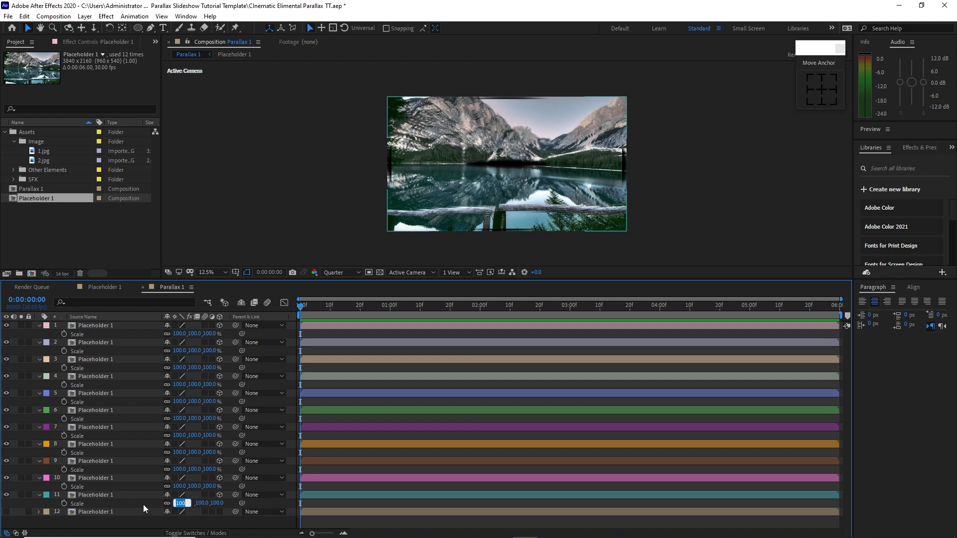
text(119)
click(124, 495)
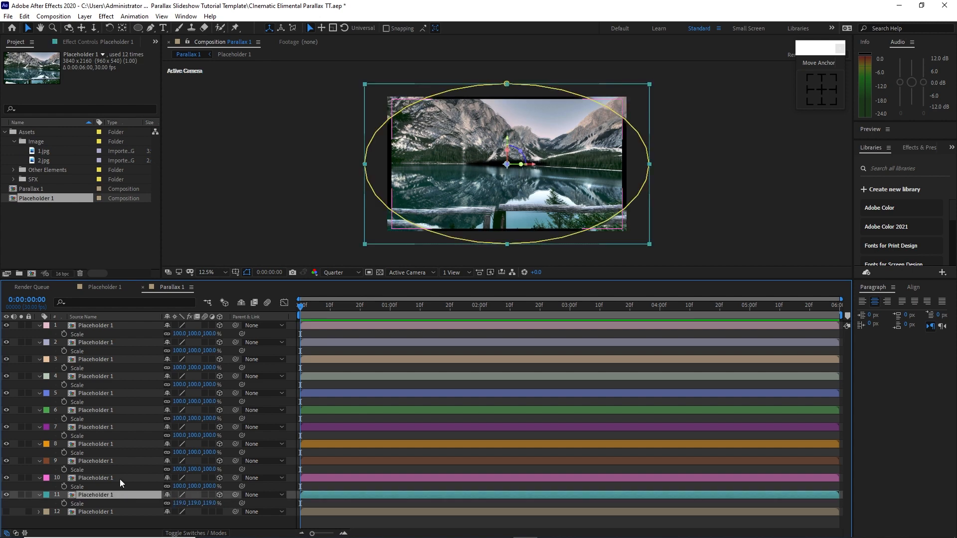
click(120, 479)
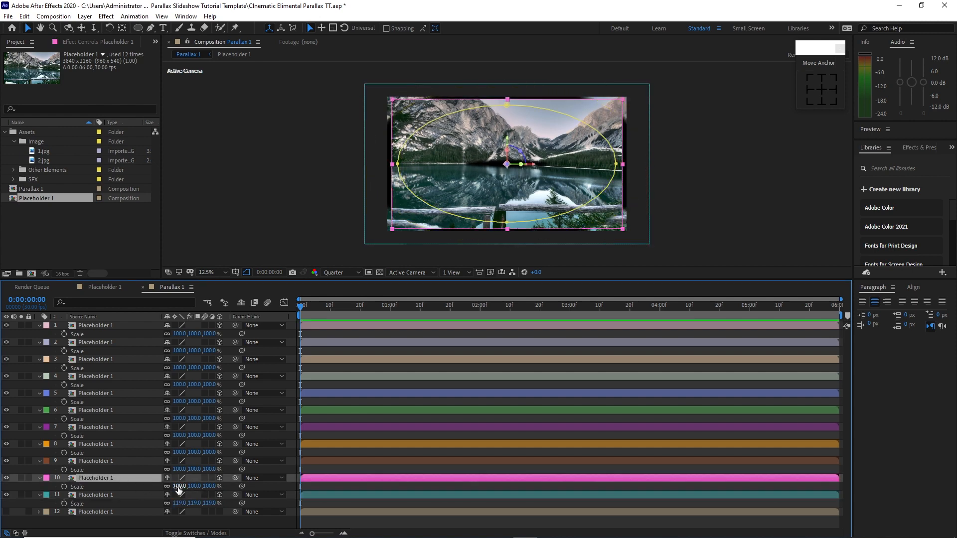
drag(178, 486, 199, 494)
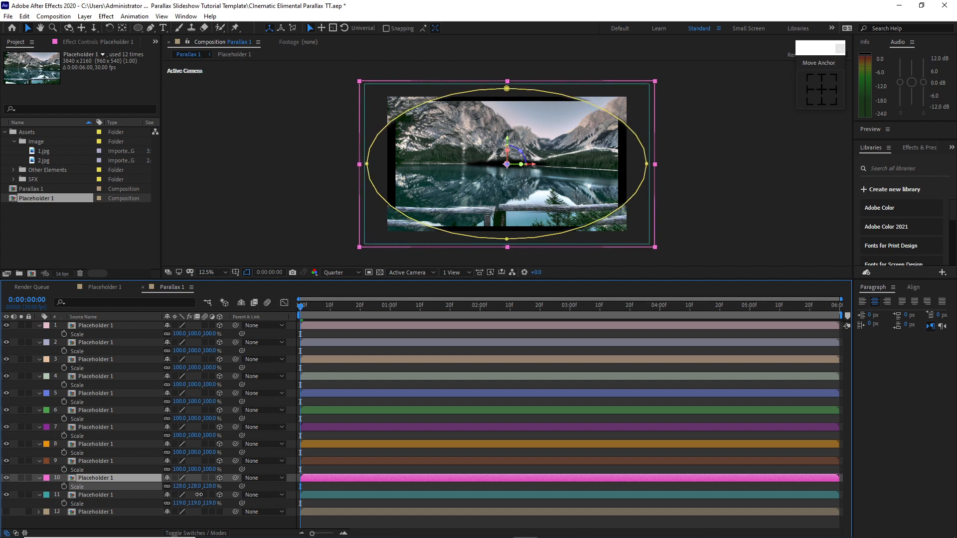
drag(199, 494, 198, 494)
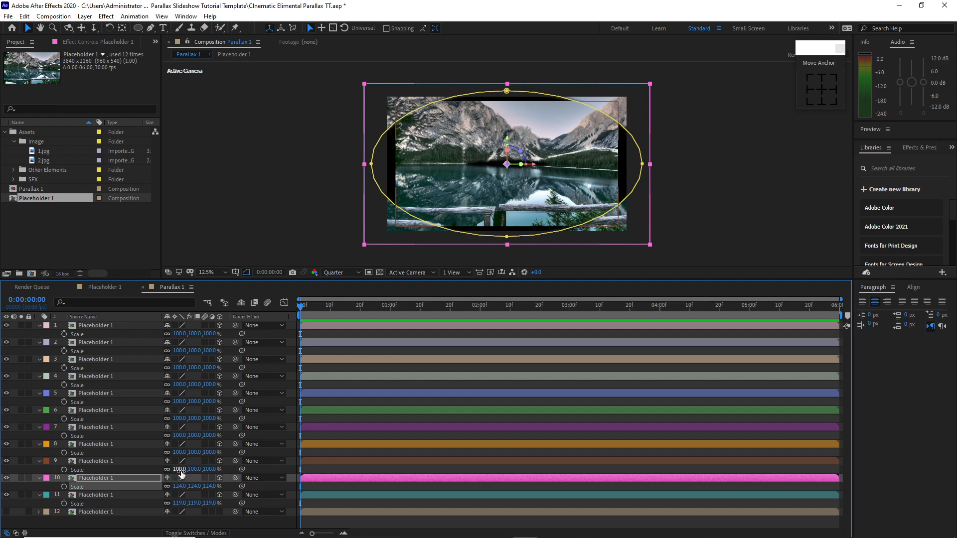
- Scale layers 9 to 3 to 129, 133, 137, 142, 147, 150 and 156%, and enlarge layers 2 and 1 to the same outline
drag(181, 471, 197, 474)
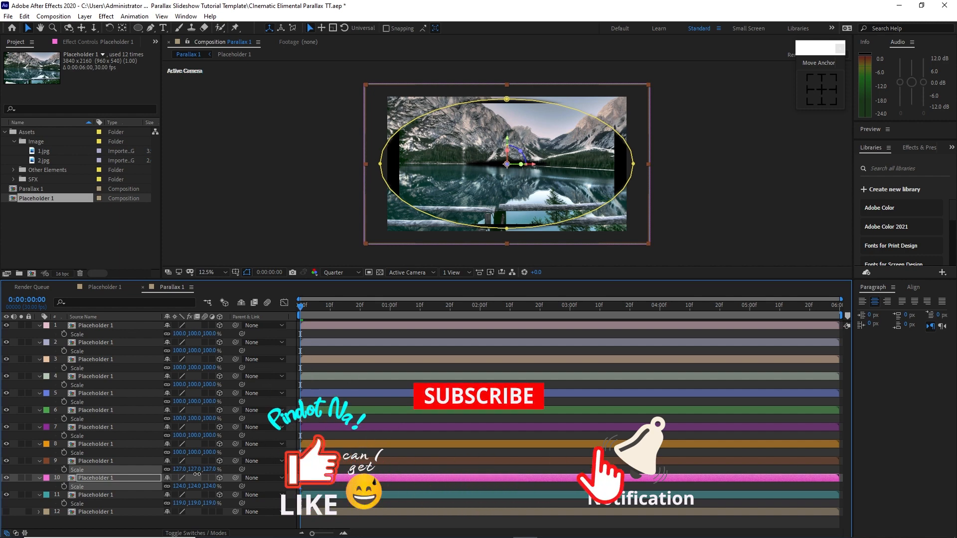
drag(196, 473, 215, 397)
click(139, 461)
click(134, 444)
drag(178, 367, 217, 378)
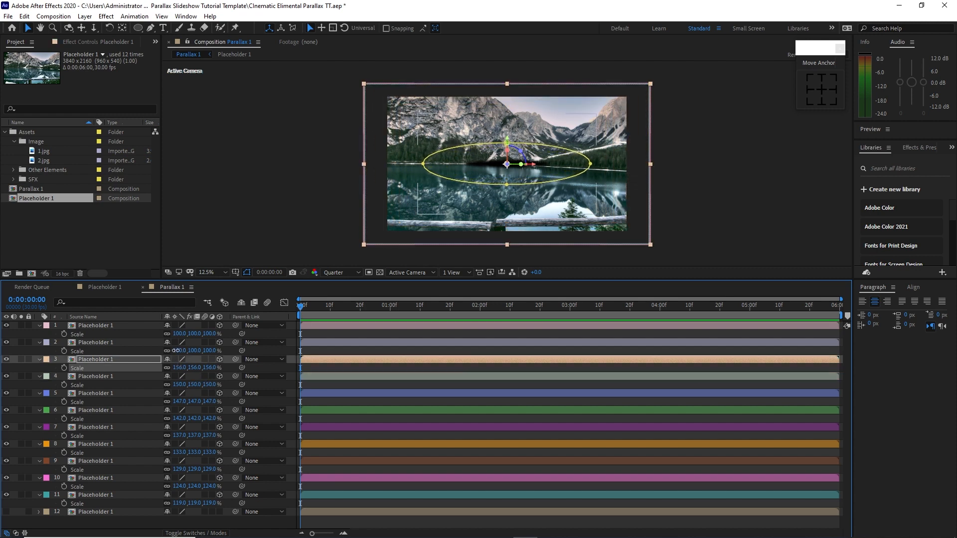
drag(179, 350, 217, 362)
drag(180, 334, 225, 350)
- Collapse the properties of layers 1 through 11
click(40, 326)
click(39, 334)
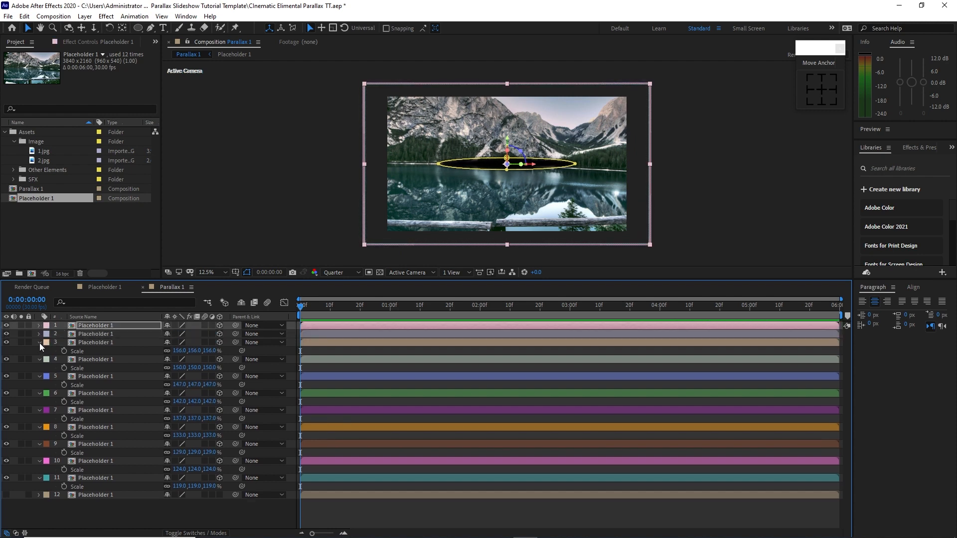
click(40, 343)
click(40, 351)
click(39, 359)
click(39, 368)
click(40, 376)
click(39, 384)
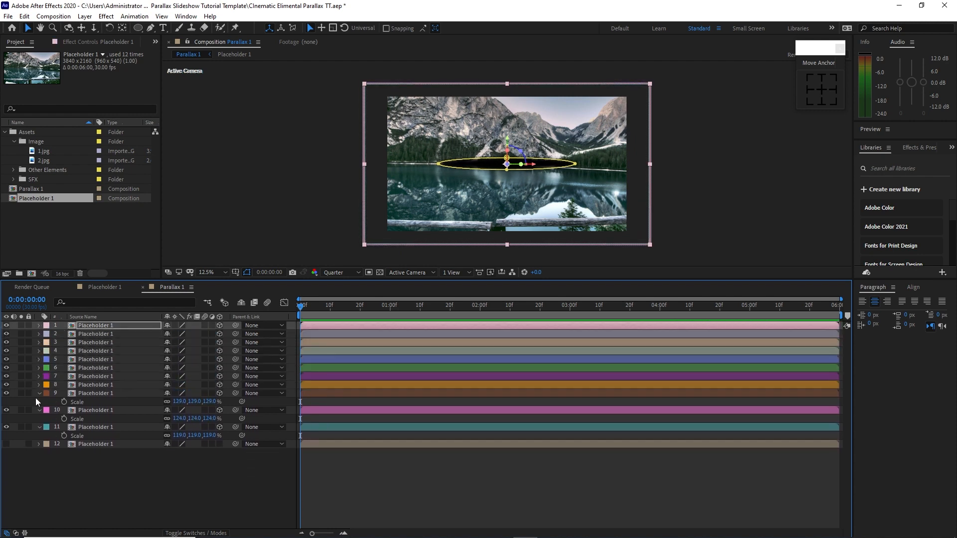
click(40, 393)
click(40, 402)
click(39, 410)
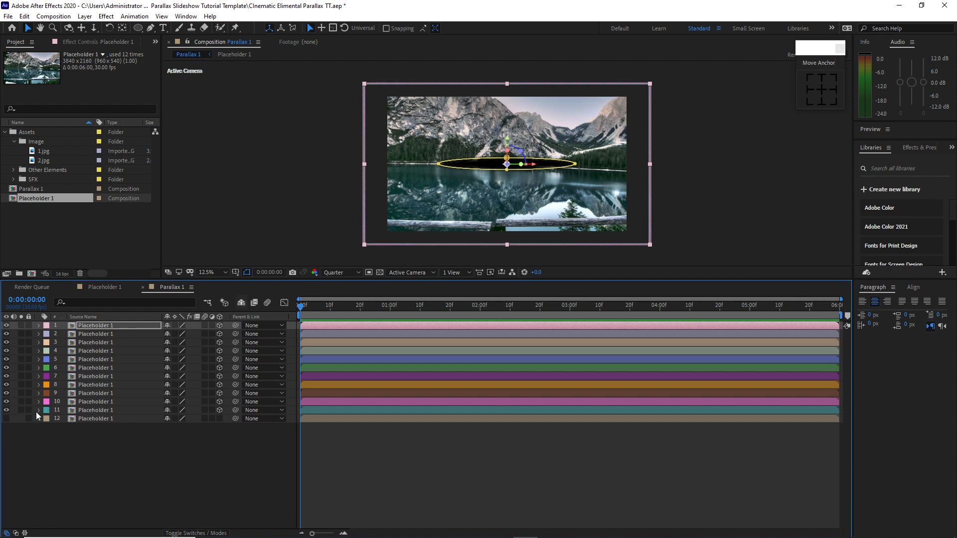
- Make the bottom layer 12 visible, set its scale to 119% and collapse it
click(6, 419)
click(94, 420)
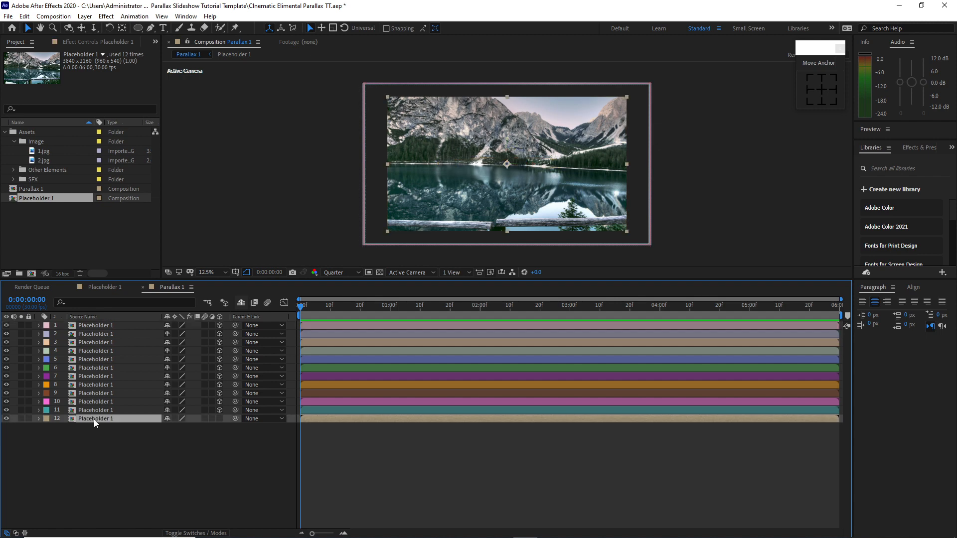
key(s)
click(179, 427)
text(119)
click(173, 484)
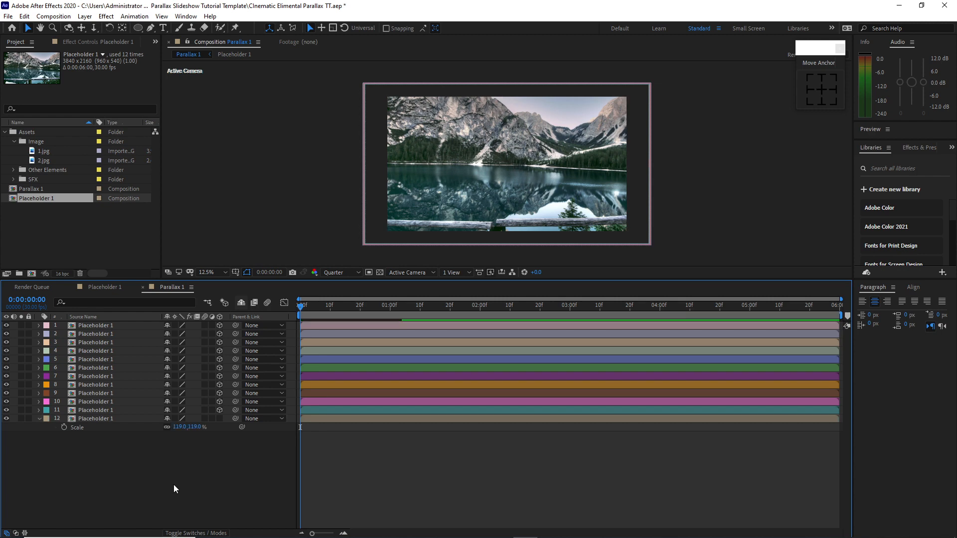
click(40, 420)
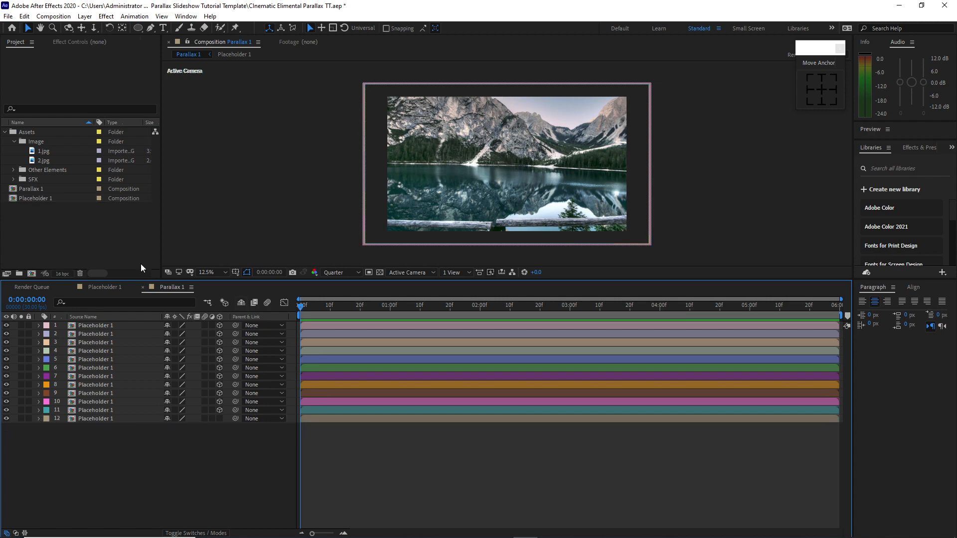
- Add a one-node camera named Camera 1 with the 20mm preset
click(86, 17)
mouse_move(214, 27)
click(277, 65)
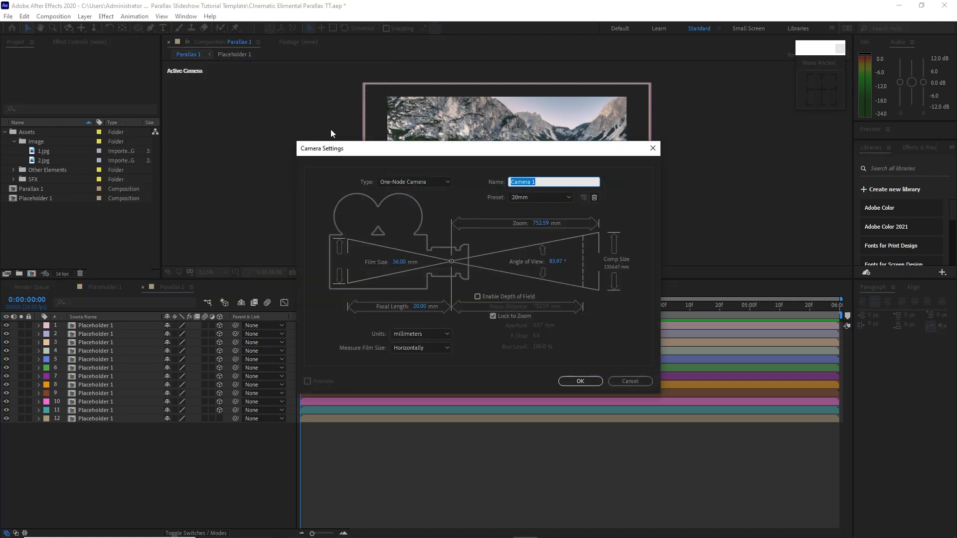
click(580, 383)
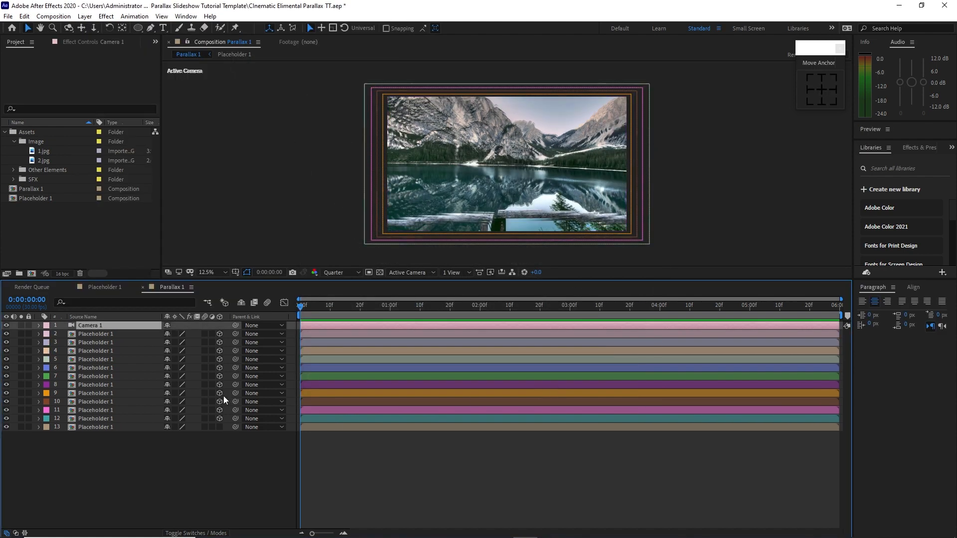
- Add a null object, make it a 3D layer and parent the camera to it
click(84, 16)
mouse_move(217, 28)
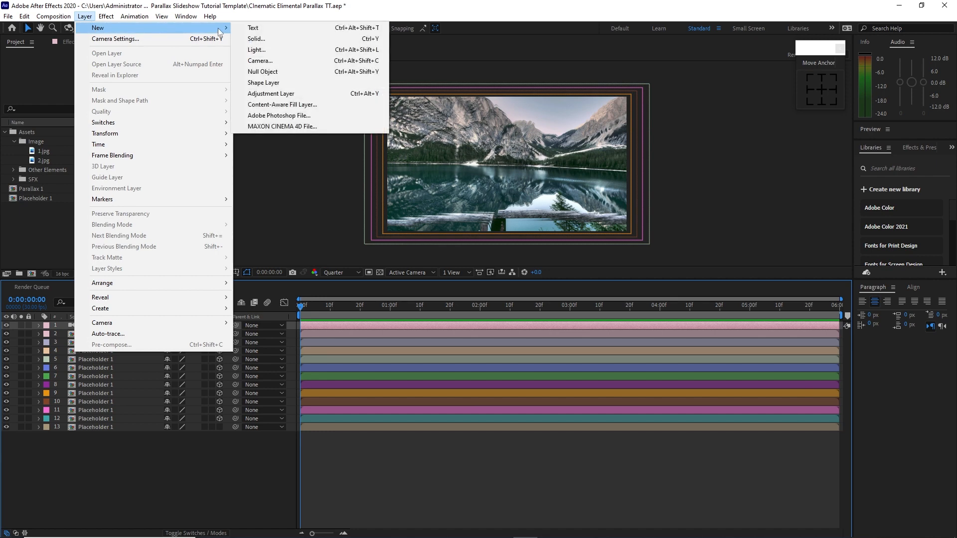
click(286, 71)
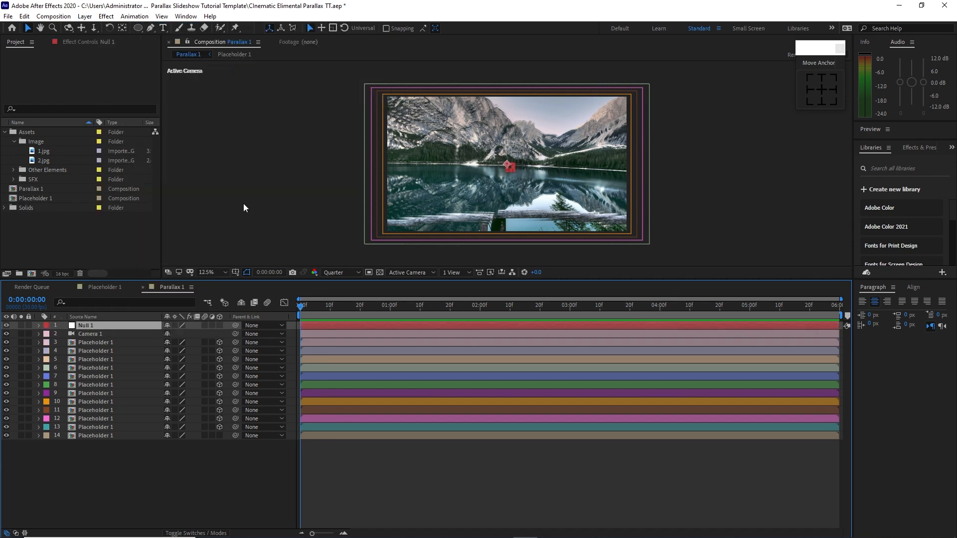
click(219, 325)
drag(232, 333, 140, 327)
- Keyframe the null's position at the start of the composition with a Z value of 305
key(p)
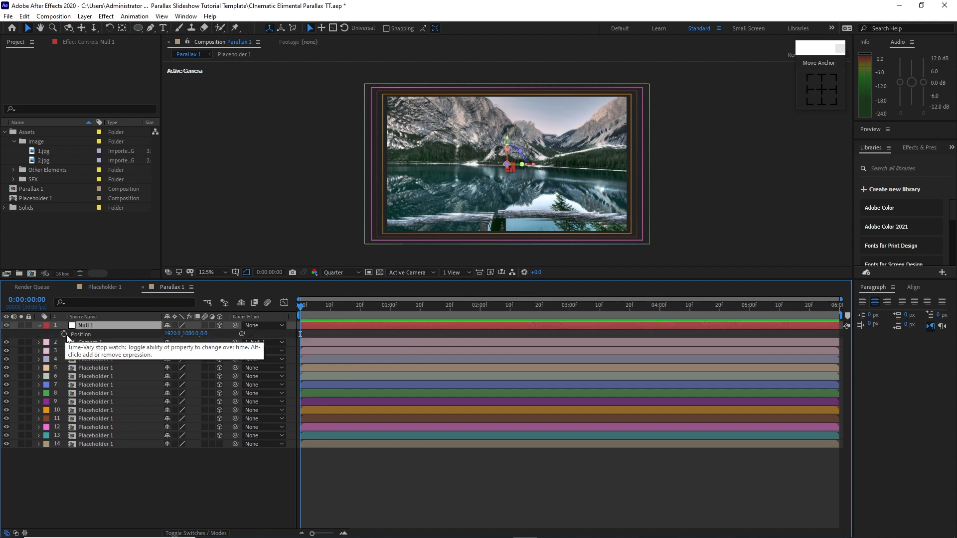
click(64, 335)
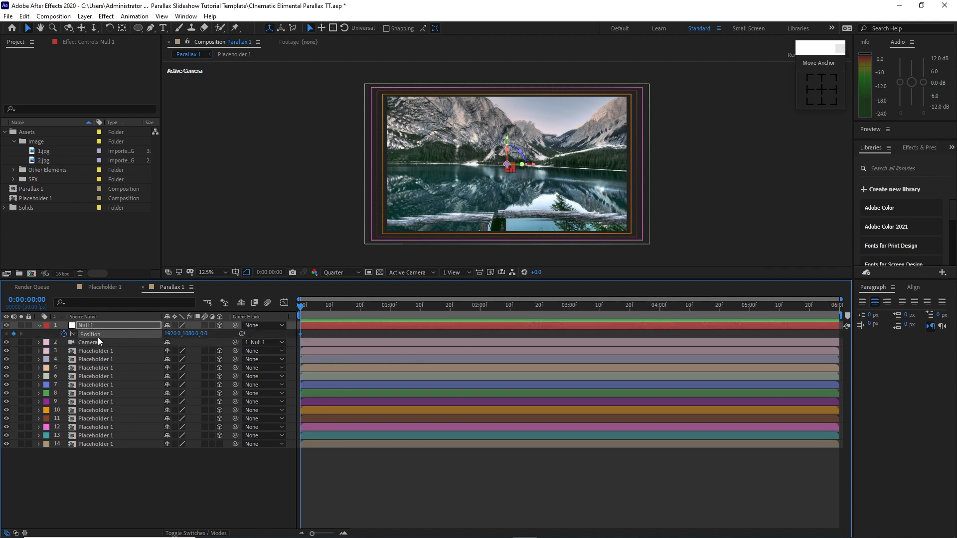
click(203, 334)
text(305)
- Keyframe the null's Z position to 0 at 0:00:01:00
click(389, 305)
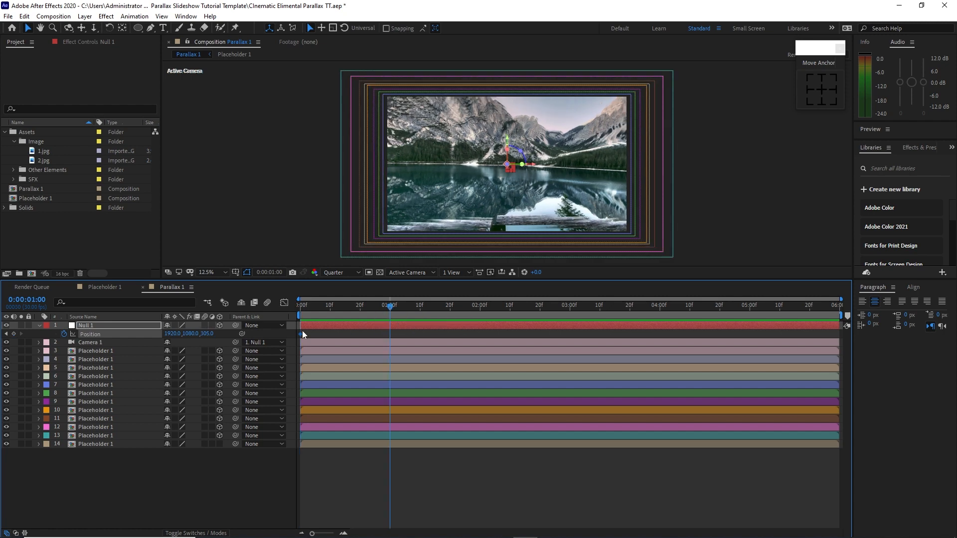
click(208, 334)
text(0)
key(Return)
- Add a position keyframe with the same values on the null at 0:00:01:02
click(393, 309)
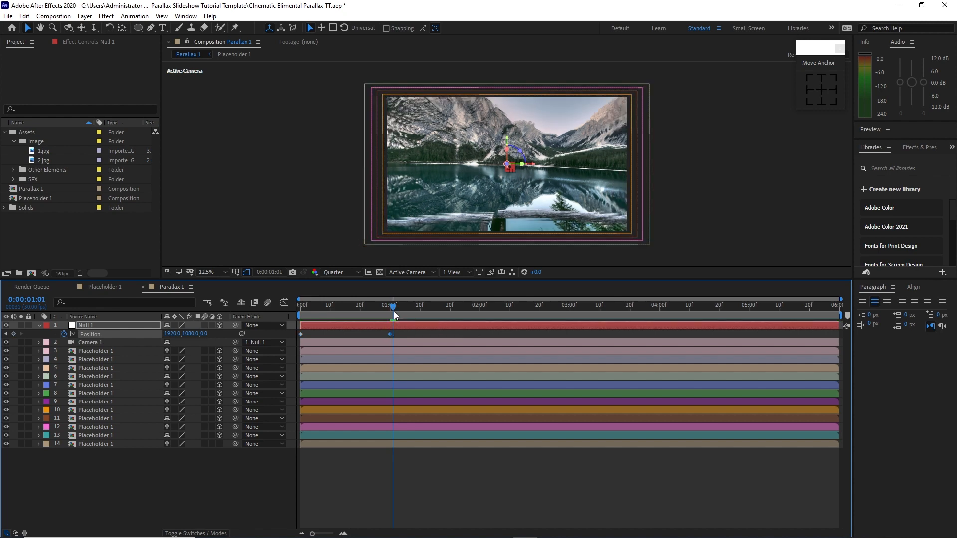
drag(393, 311, 396, 313)
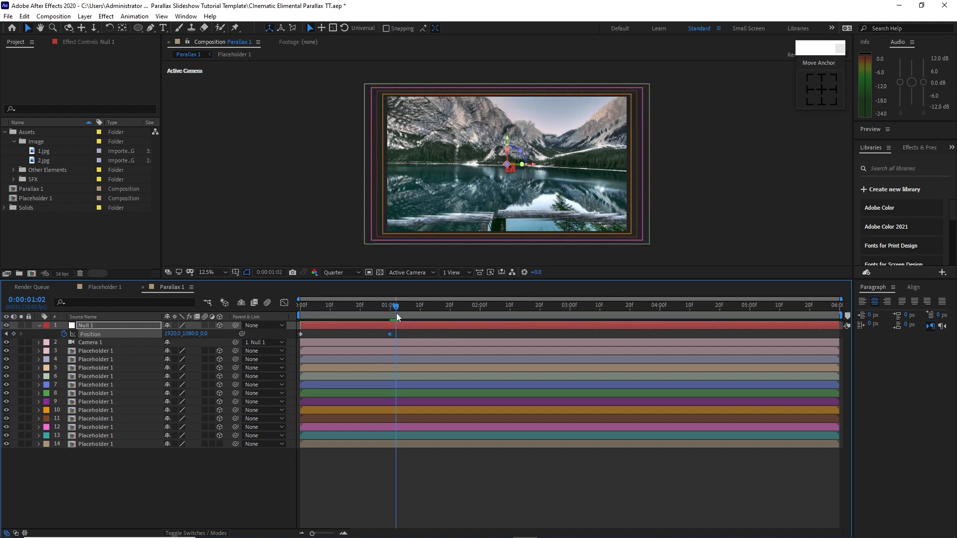
click(14, 334)
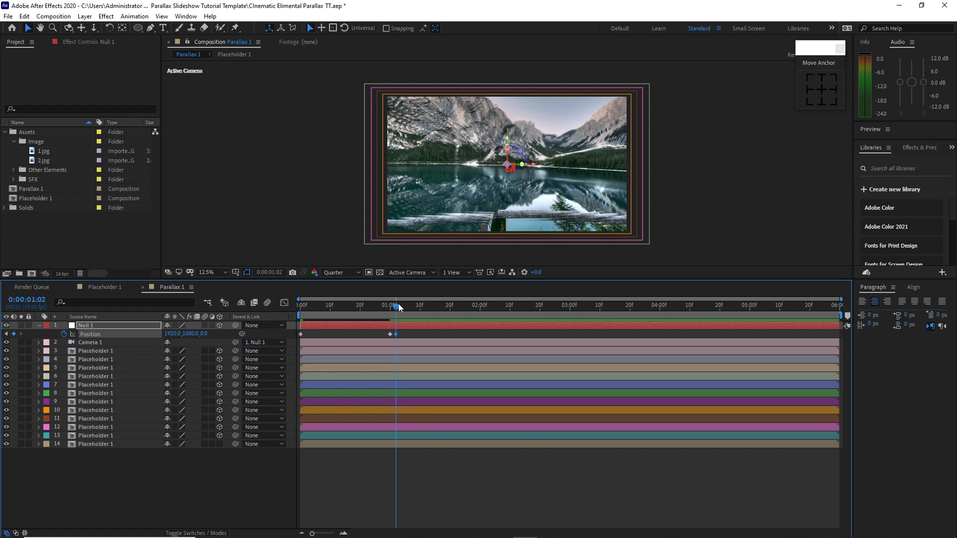
- Keyframe the null's Z position to 1140 at 0:00:05:10 and select all of its position keyframes
drag(399, 303, 781, 301)
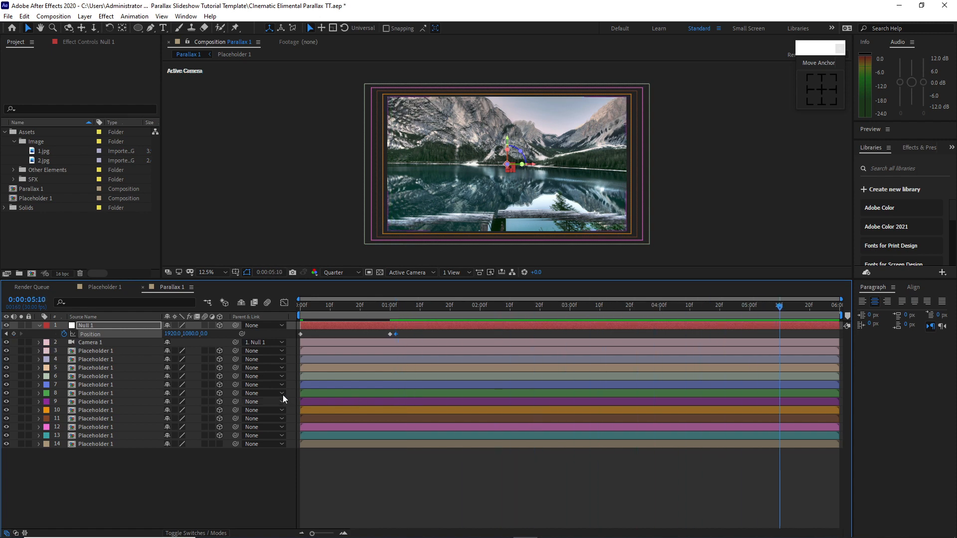
click(205, 334)
text(1140)
key(Return)
drag(806, 333, 296, 336)
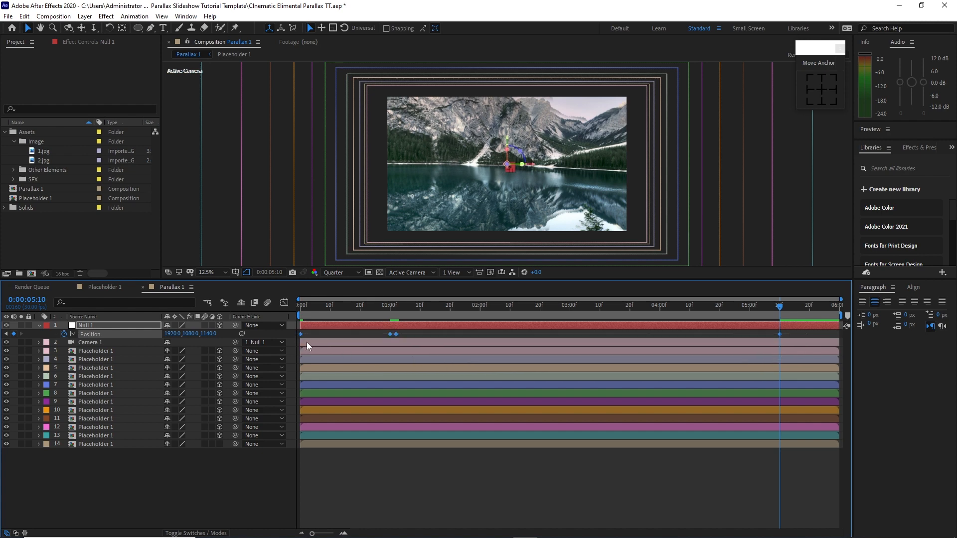
- Apply Easy Ease to the null's position keyframes and lengthen their incoming speed influence so both moves peak early
key(F9)
click(284, 304)
drag(373, 493, 815, 508)
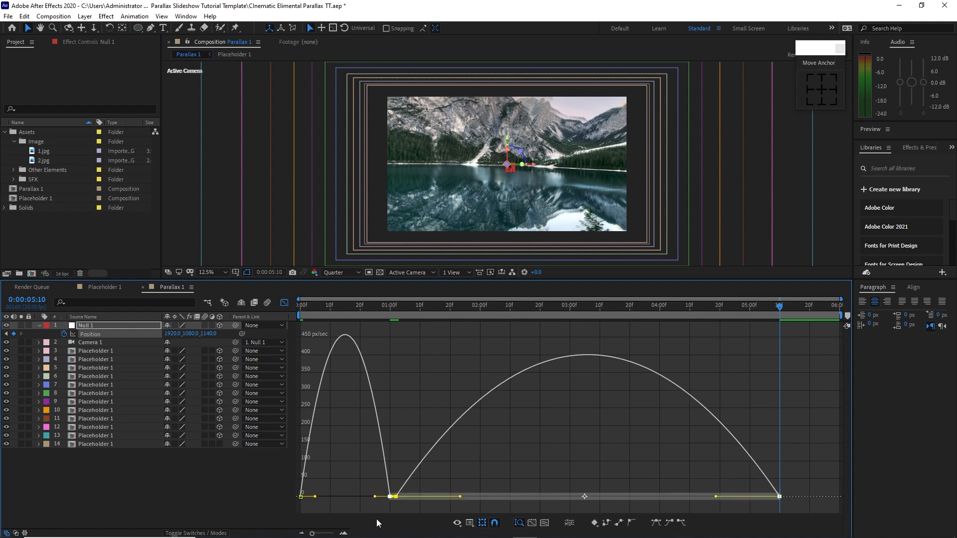
drag(374, 497, 333, 504)
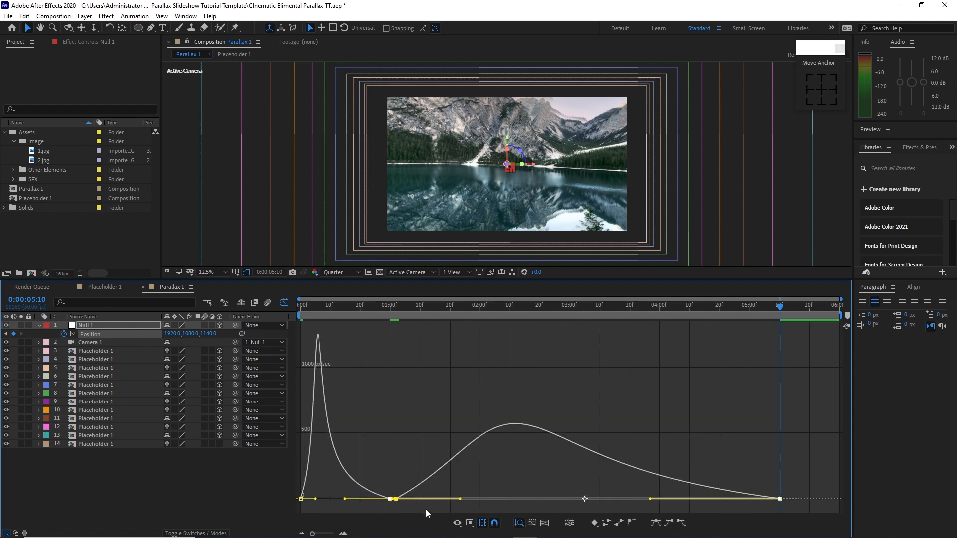
- In the speed graph, shorten the outgoing influence at 0:00:01:02 and lengthen the incoming influence at 0:00:05:10 for a sharper early peak
click(395, 498)
drag(460, 498, 426, 501)
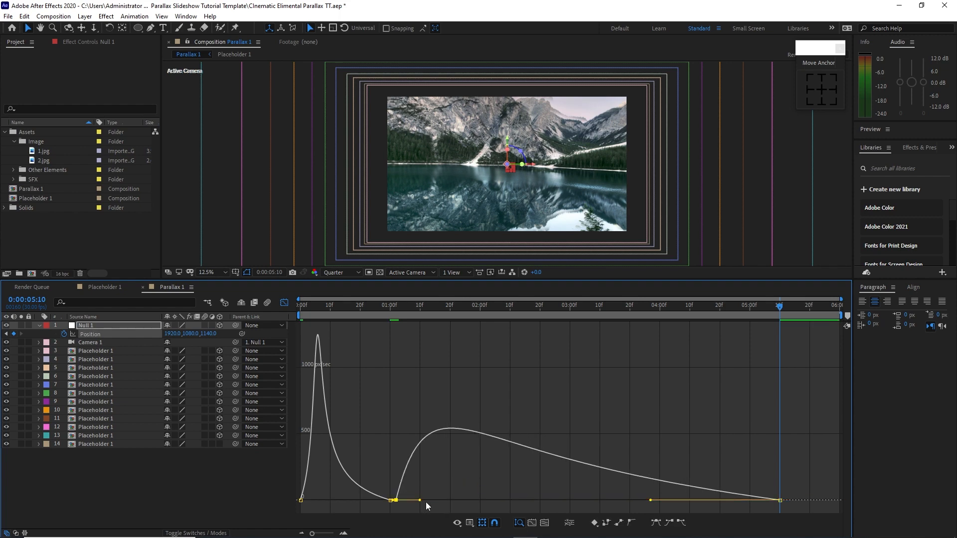
drag(650, 499, 600, 502)
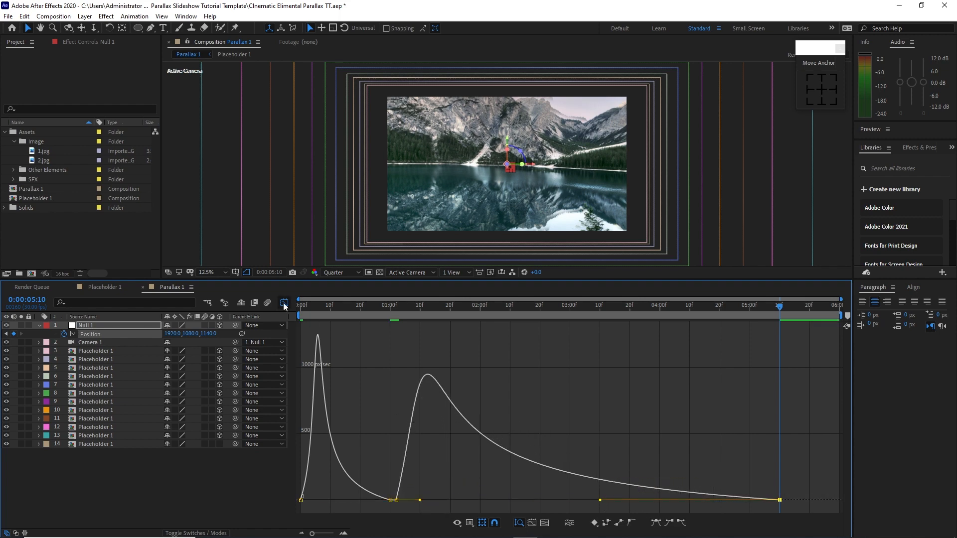
click(283, 302)
drag(633, 279, 638, 300)
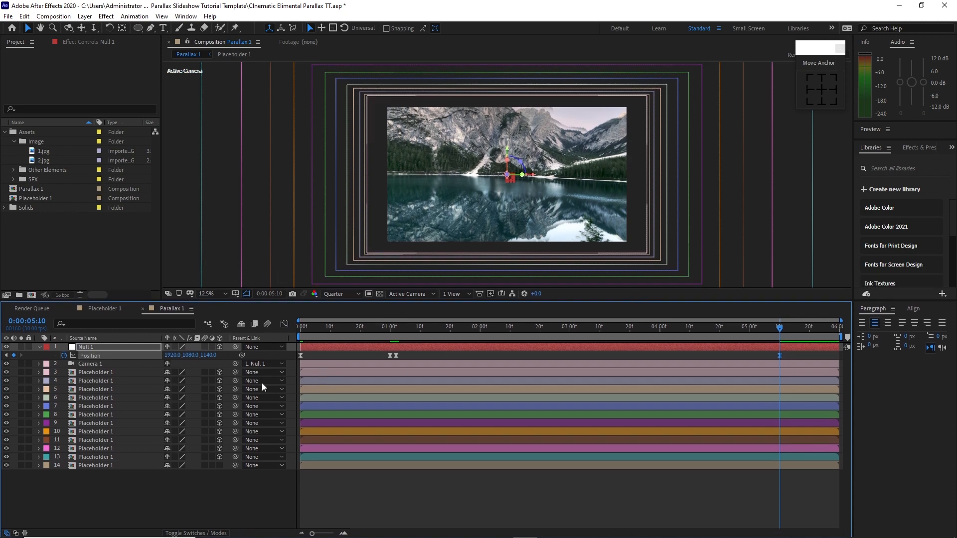
- Create an adjustment layer and place it directly beneath Camera 1, above the Placeholder 1 layers
key(Home)
click(85, 16)
mouse_move(98, 28)
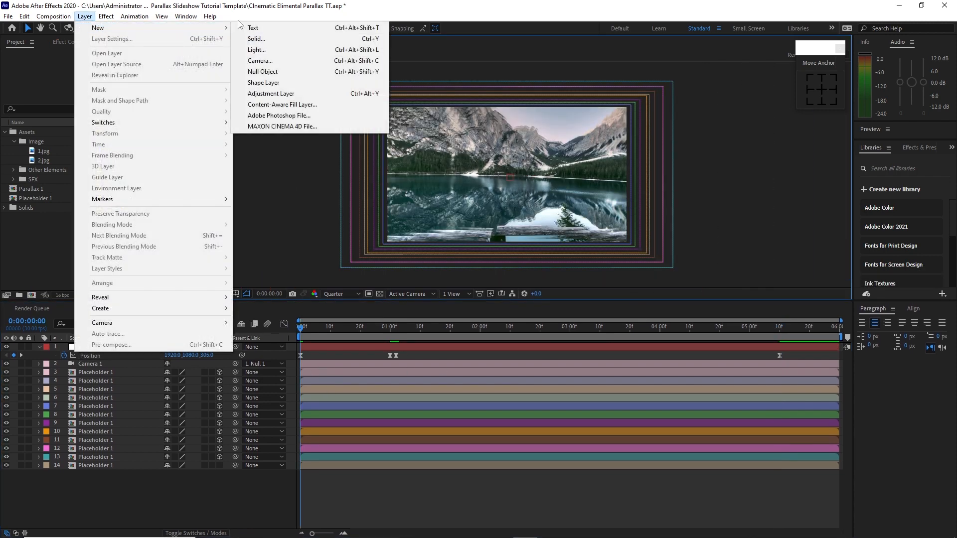
click(283, 93)
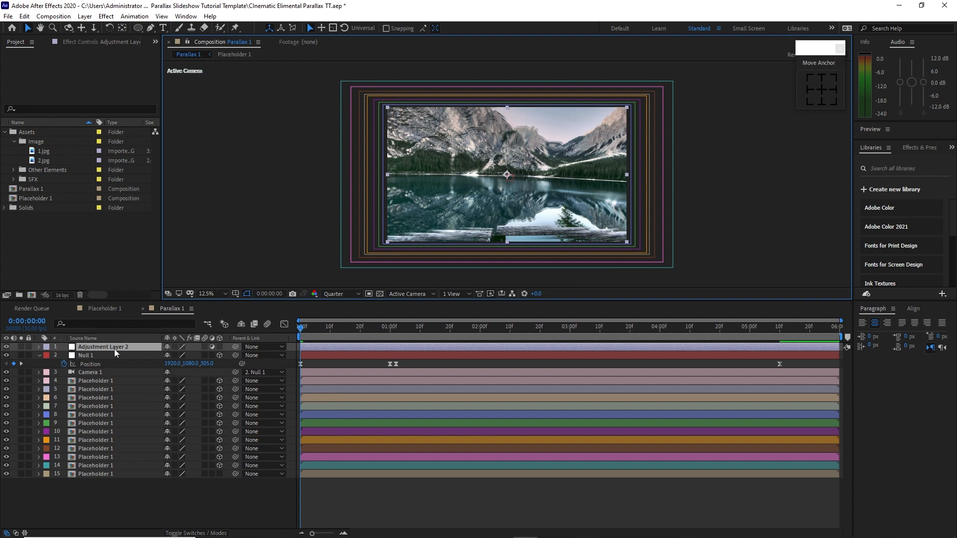
drag(113, 346, 118, 373)
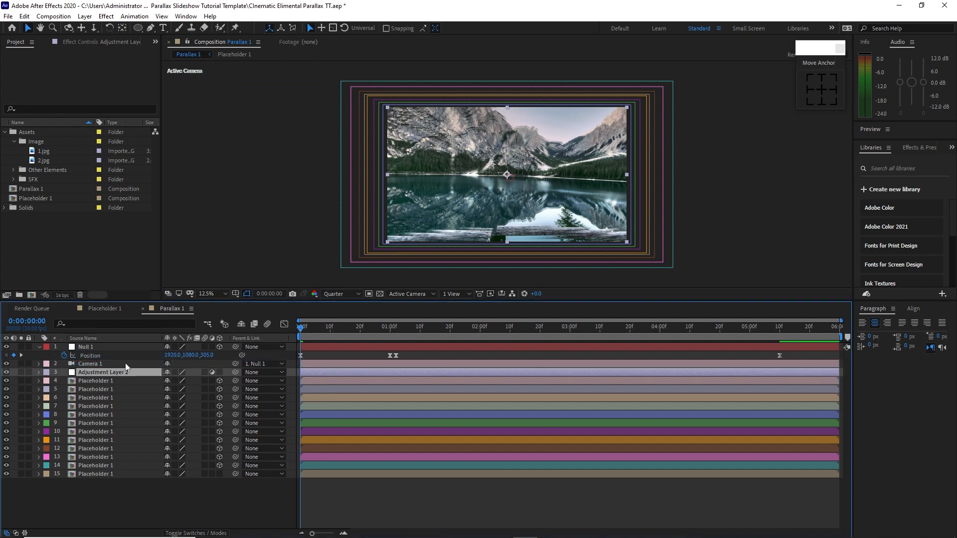
- Apply Optics Compensation to the adjustment layer and keyframe its Field Of View at 90 at the composition start
click(108, 18)
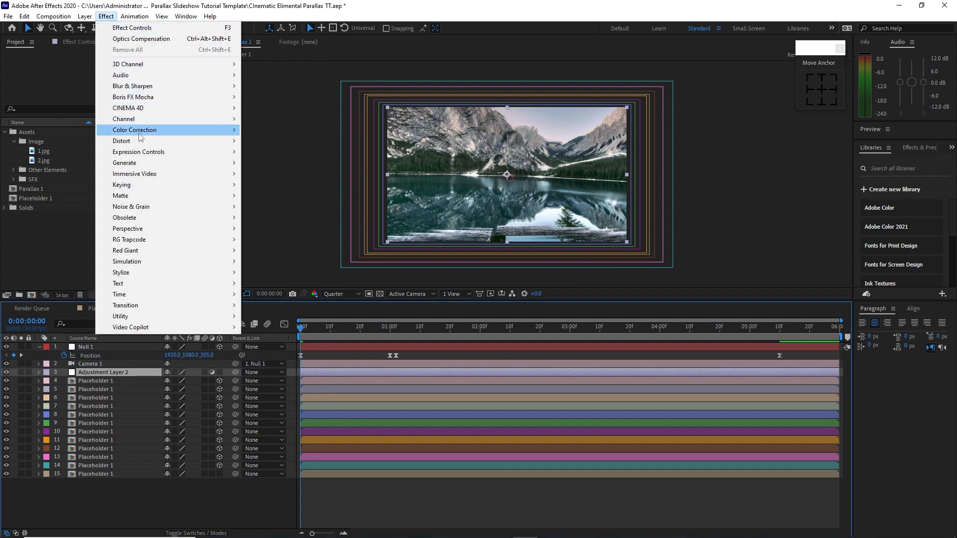
mouse_move(169, 145)
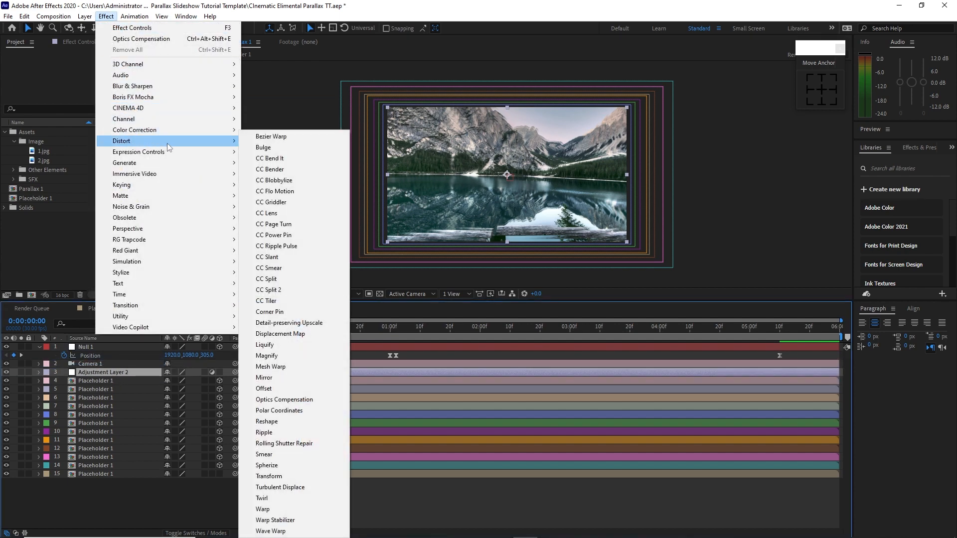
click(264, 399)
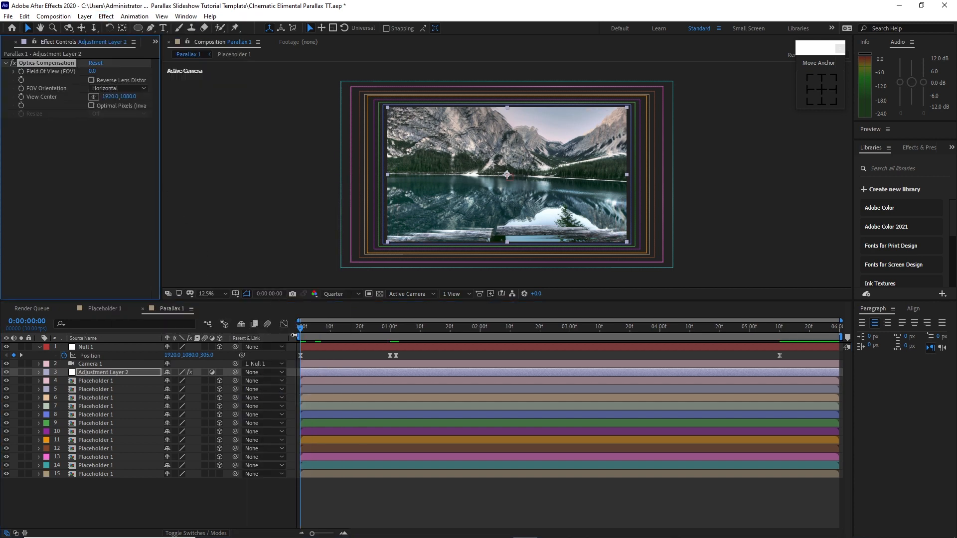
click(93, 72)
text(90)
key(Return)
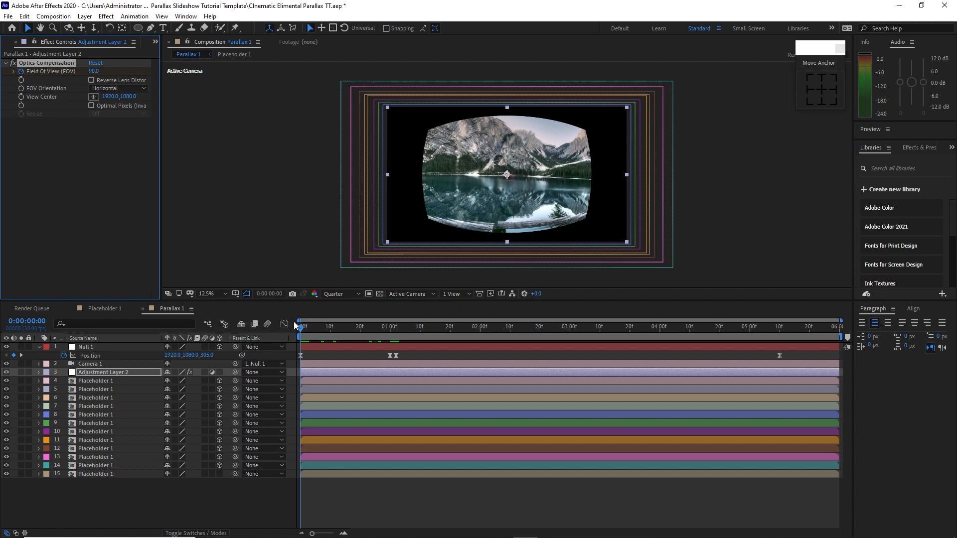
- Keyframe the Field Of View to 0 at 0:00:01:00 and enable Reverse Lens Distortion
drag(301, 329, 390, 335)
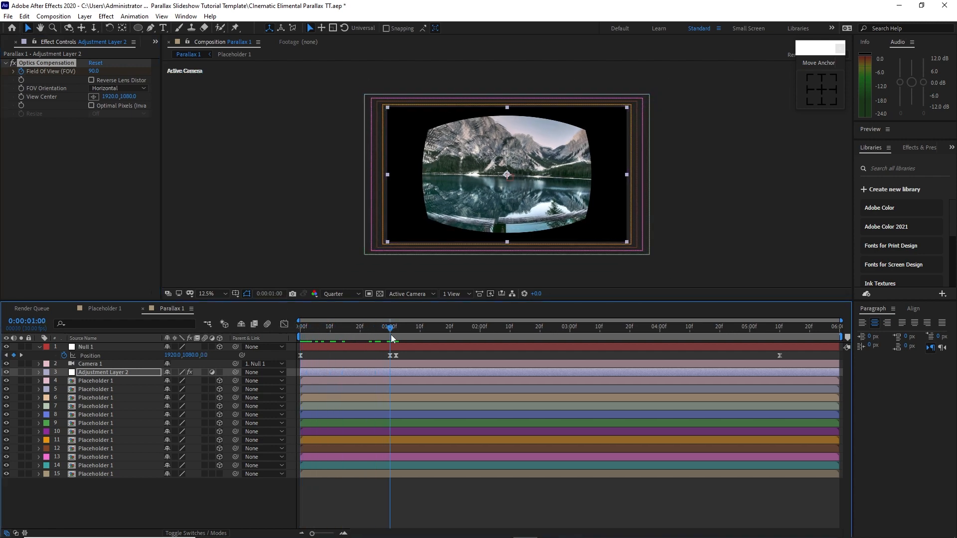
click(94, 72)
text(0)
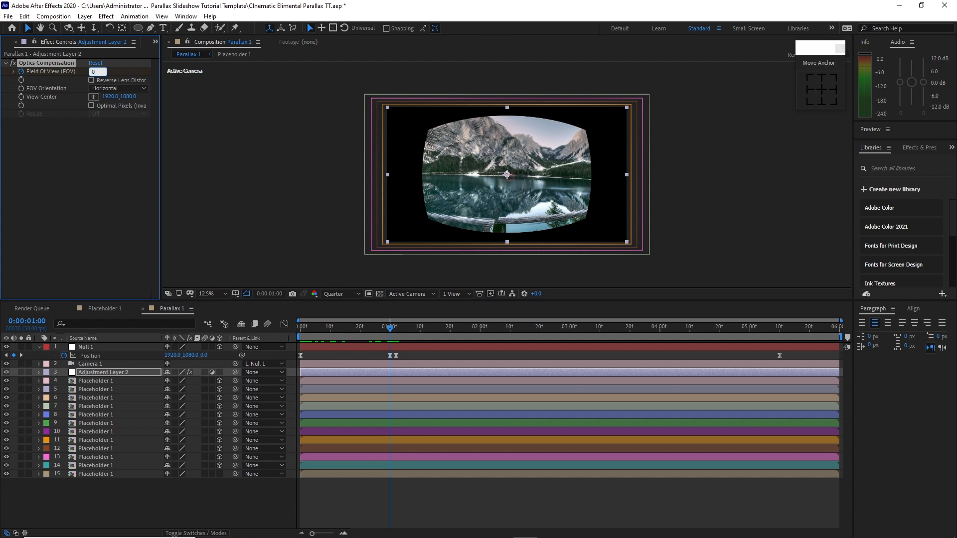
click(92, 80)
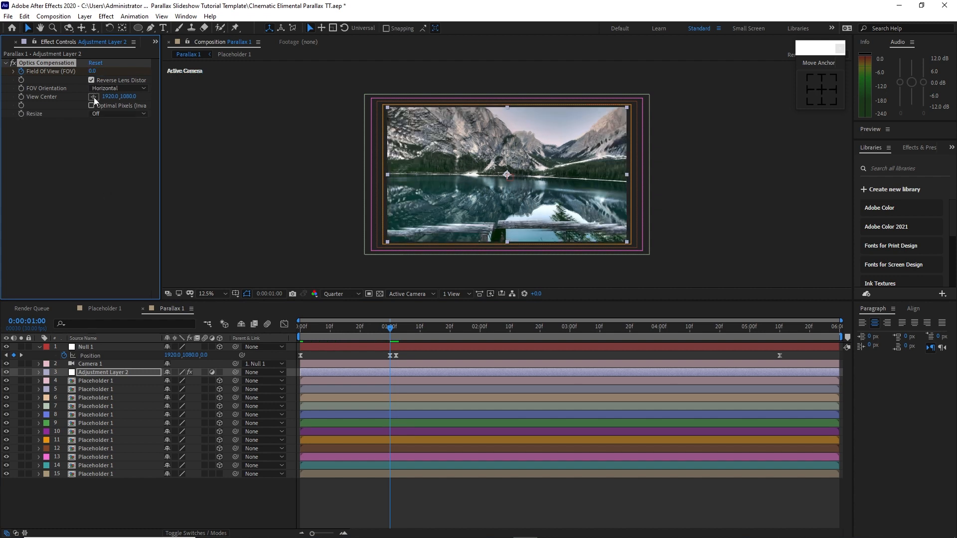
- Add a Field Of View keyframe with the value 0 at 0:00:04:00 on the adjustment layer
drag(391, 329, 659, 337)
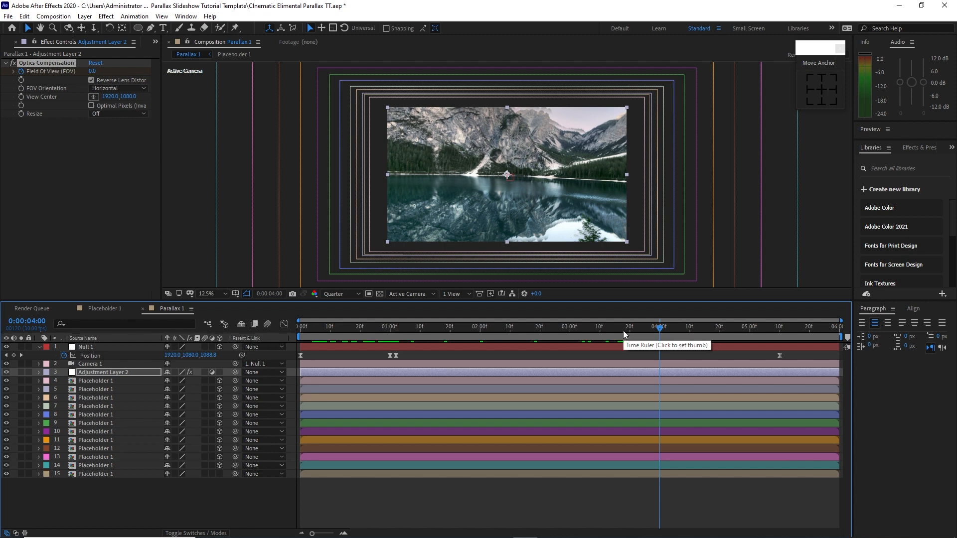
key(u)
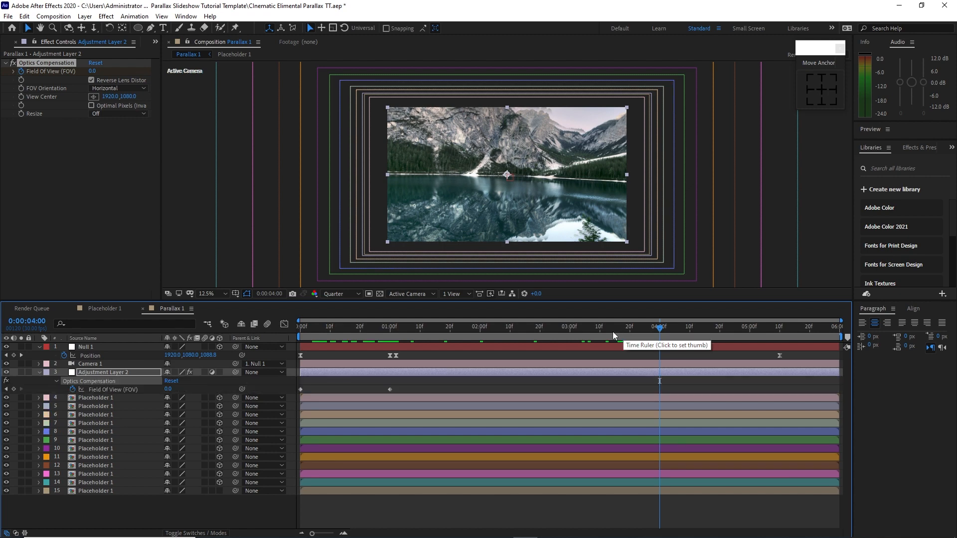
click(14, 389)
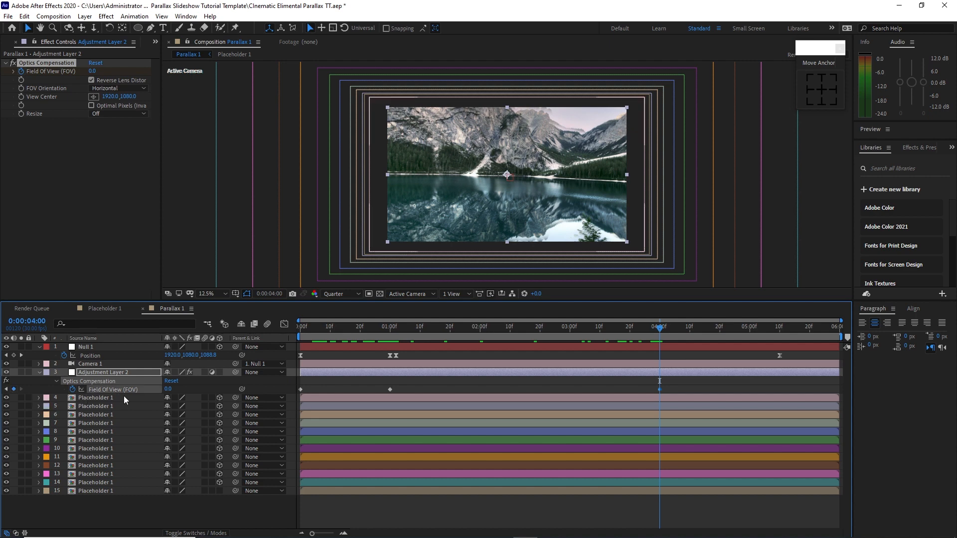
- Keyframe the Optics Compensation Field Of View to 90 at 0:00:05:00
drag(660, 331, 750, 333)
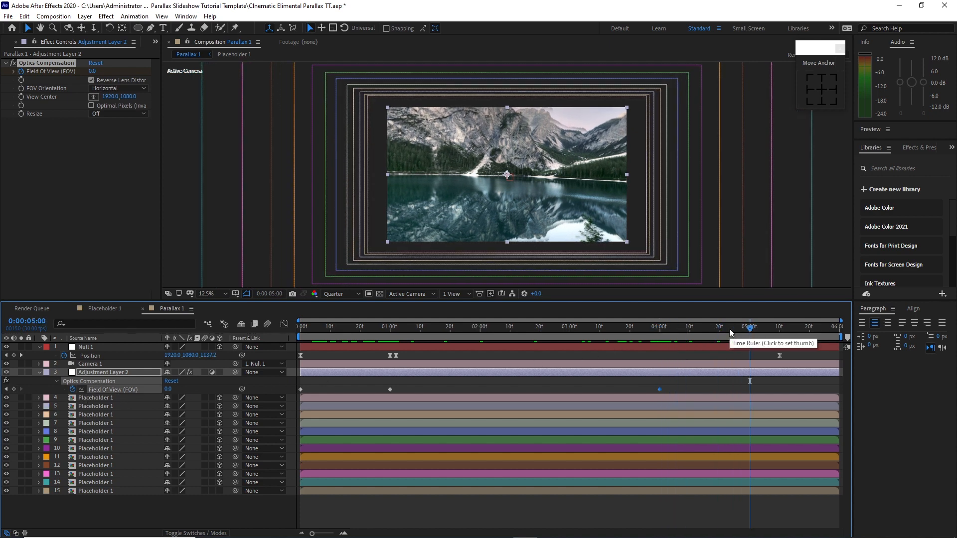
click(90, 71)
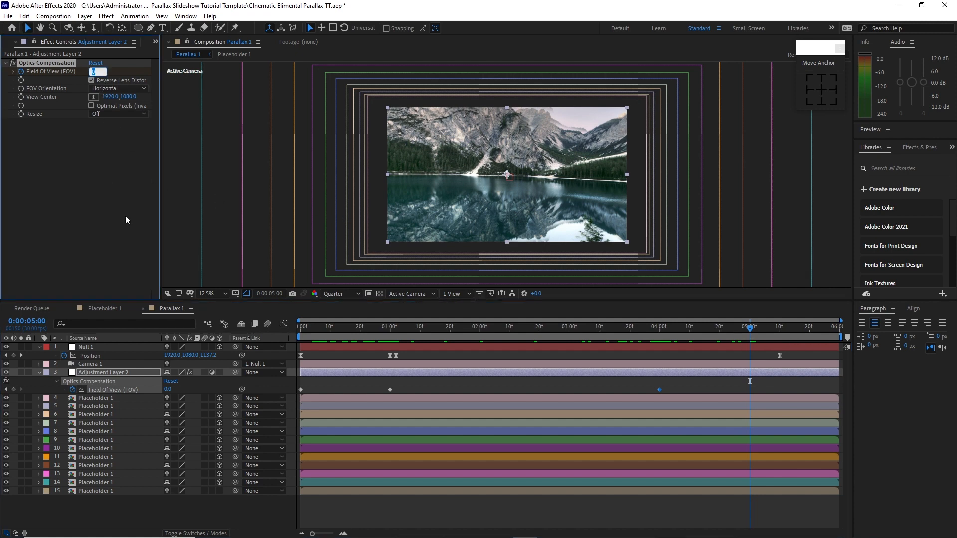
text(90)
key(Return)
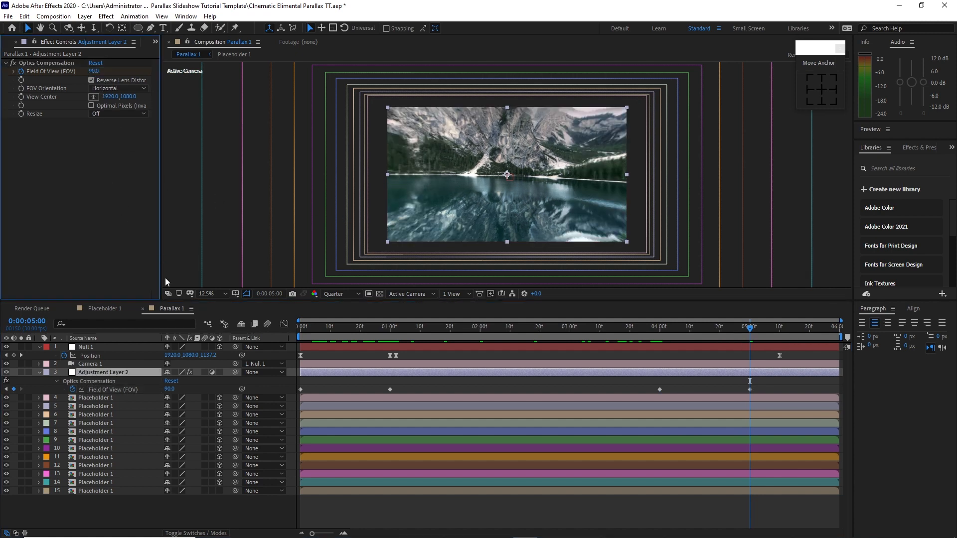
- Apply Easy Ease to all the Field Of View keyframes and collapse the adjustment and null layers' properties
drag(801, 388, 300, 397)
key(F9)
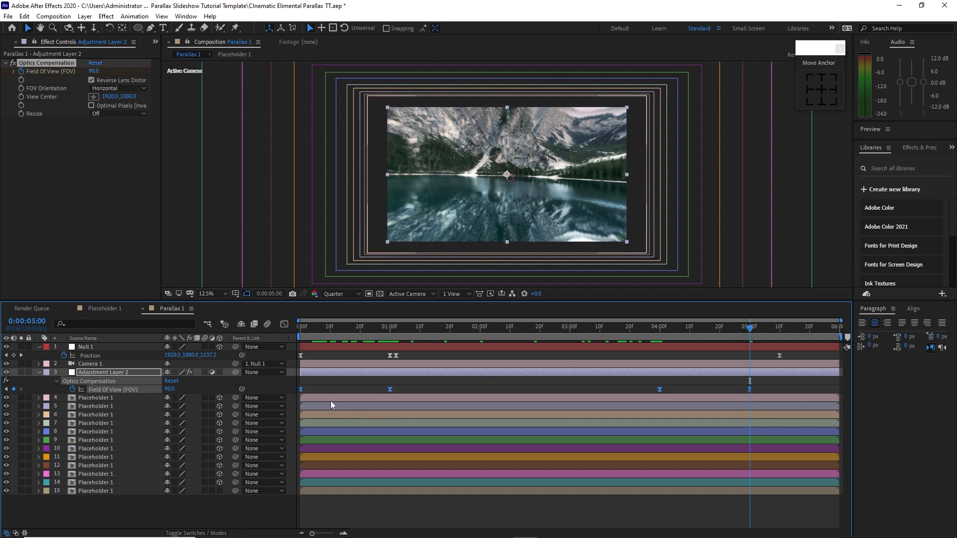
click(40, 372)
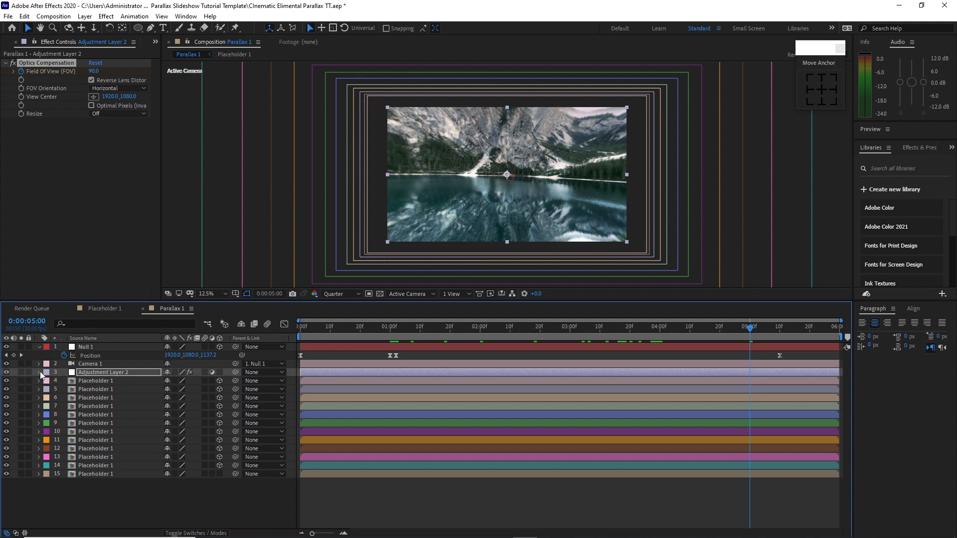
click(39, 347)
- Make the bottommost Placeholder 1 layer 3D and preview the animation from the start
key(Home)
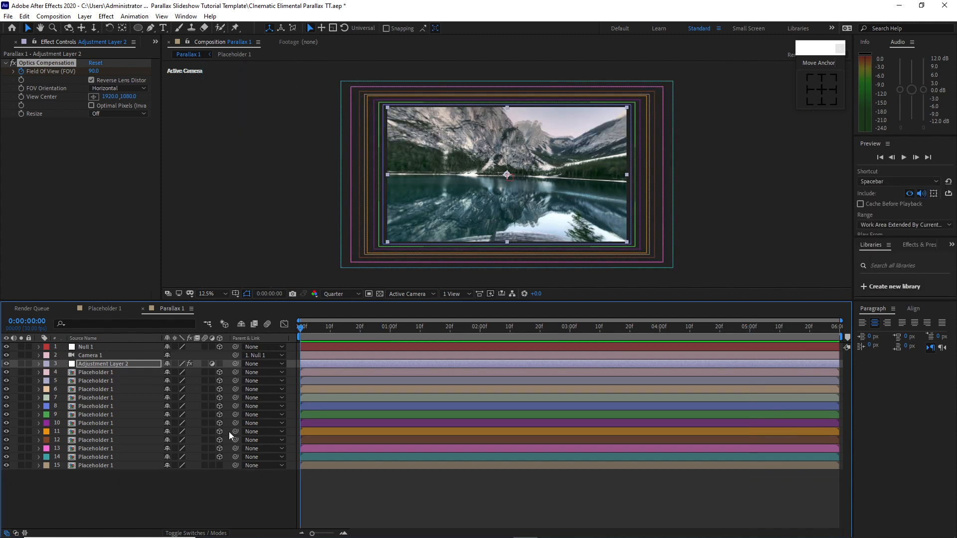
click(219, 466)
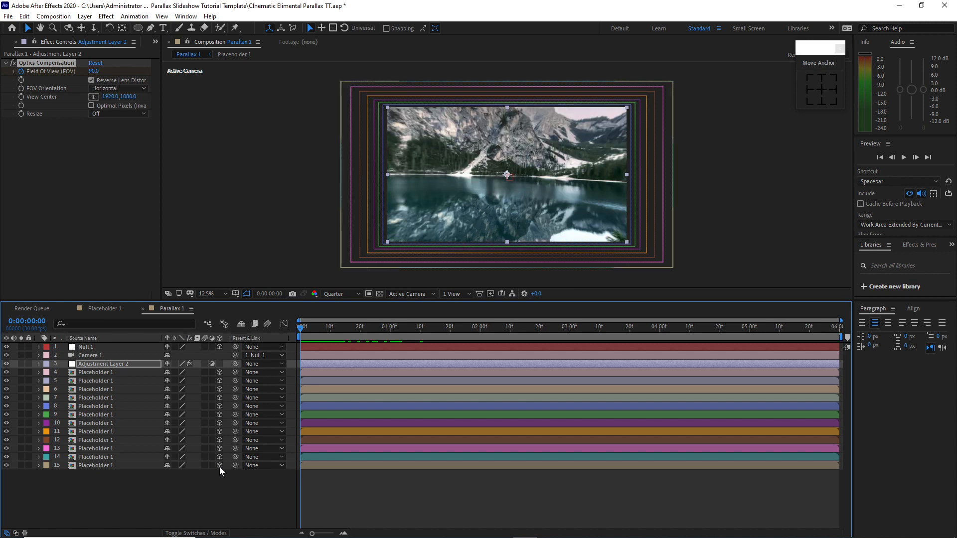
click(904, 157)
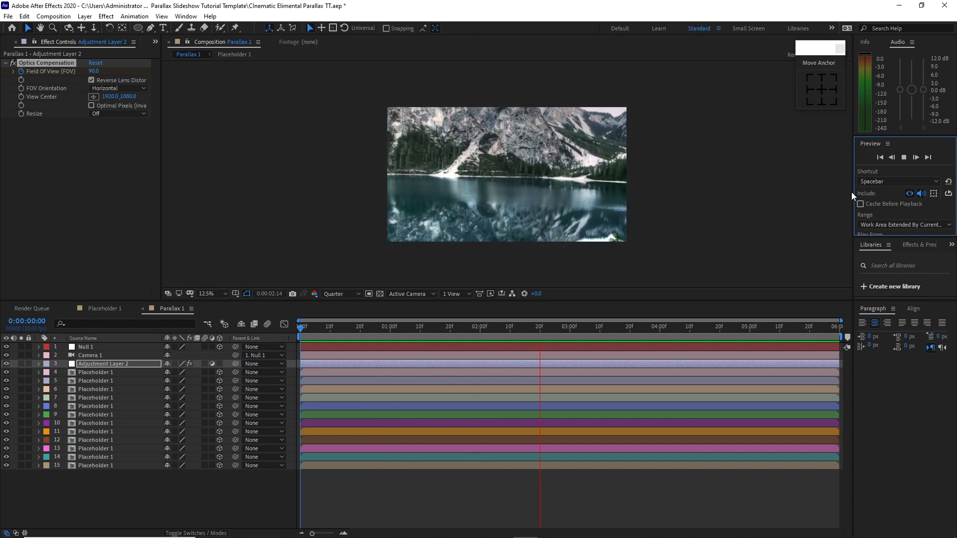
click(903, 159)
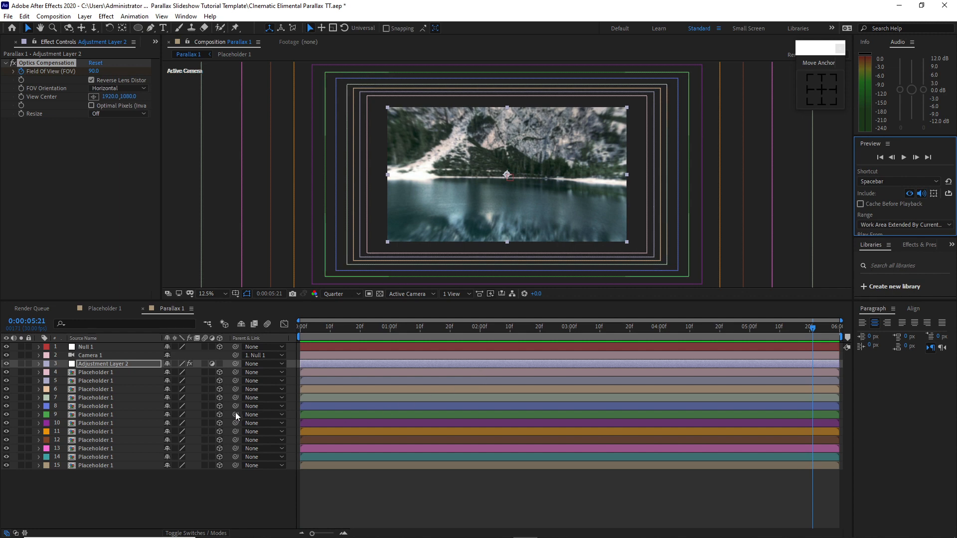
- Add Parallax 1 Elements.mov from the Other Elements Footage folder to the composition, directly above the adjustment layer
click(136, 470)
key(Home)
click(155, 43)
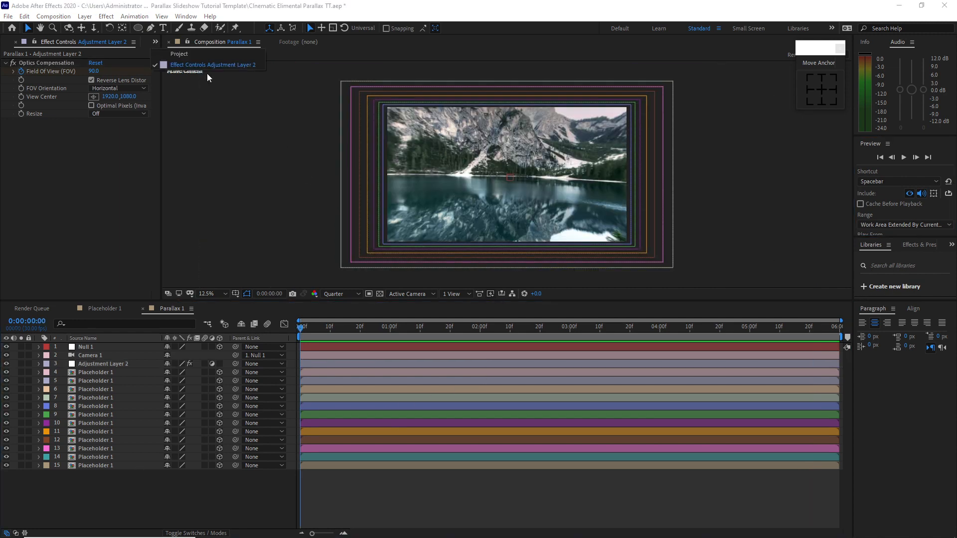
click(207, 68)
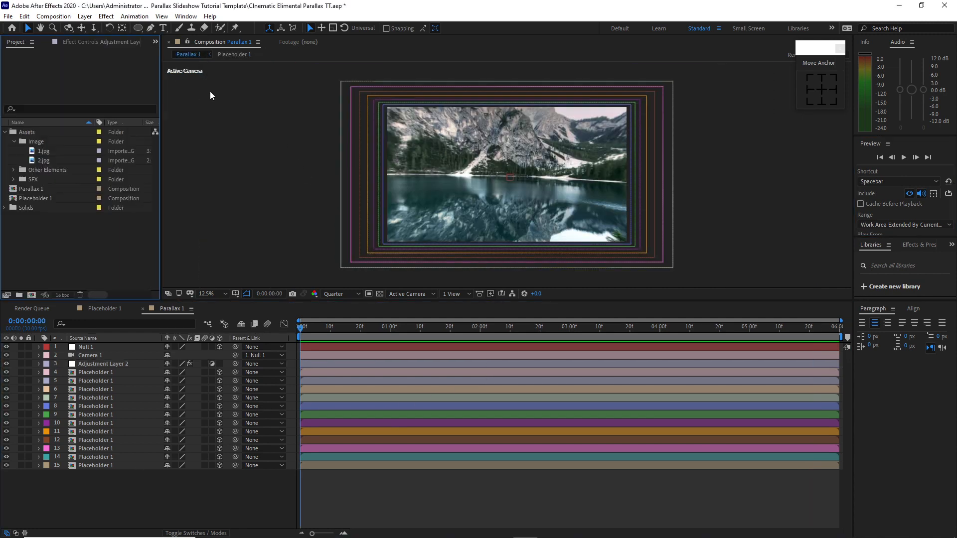
click(15, 171)
click(22, 179)
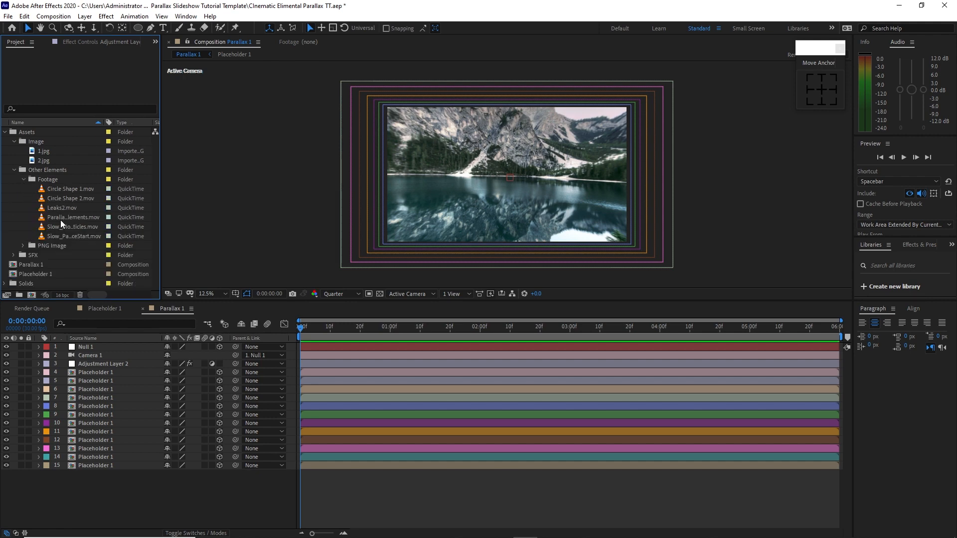
drag(60, 219, 97, 362)
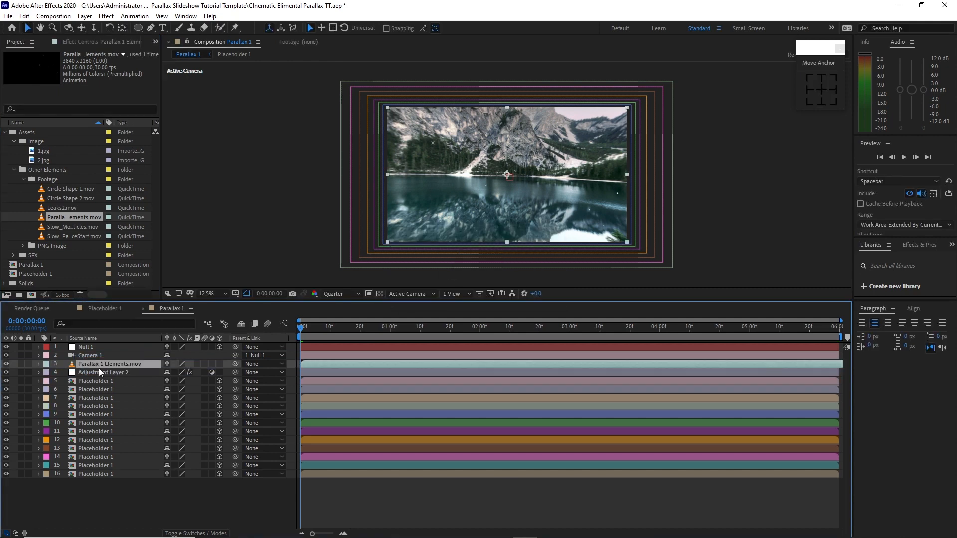
- Pre-compose the Parallax 1 Elements.mov layer as "Parallax 1 Elements", moving all attributes into the new composition
right_click(112, 363)
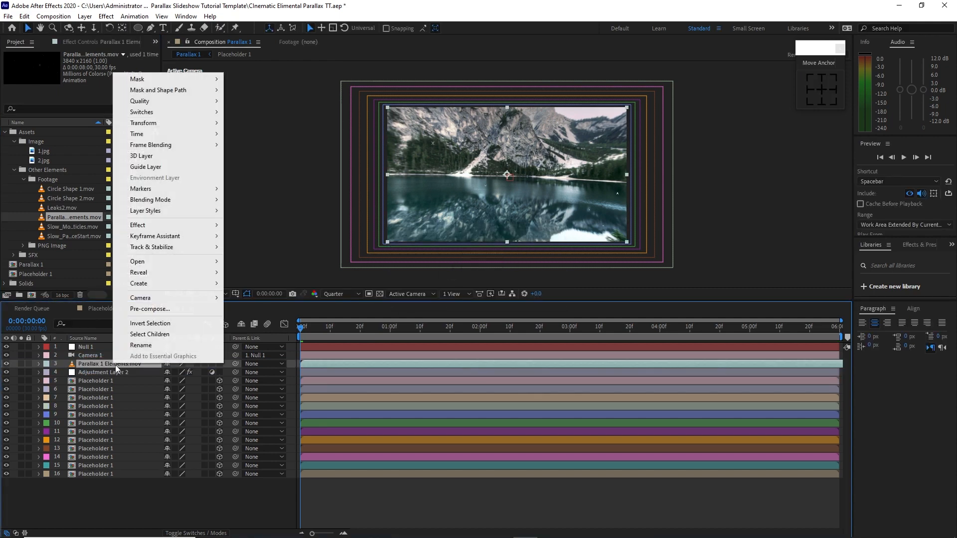
click(157, 309)
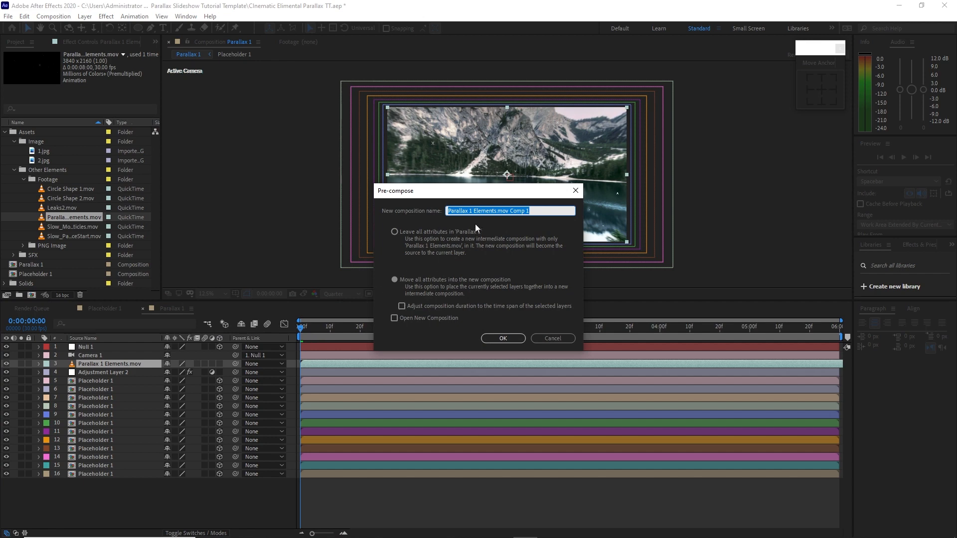
click(497, 212)
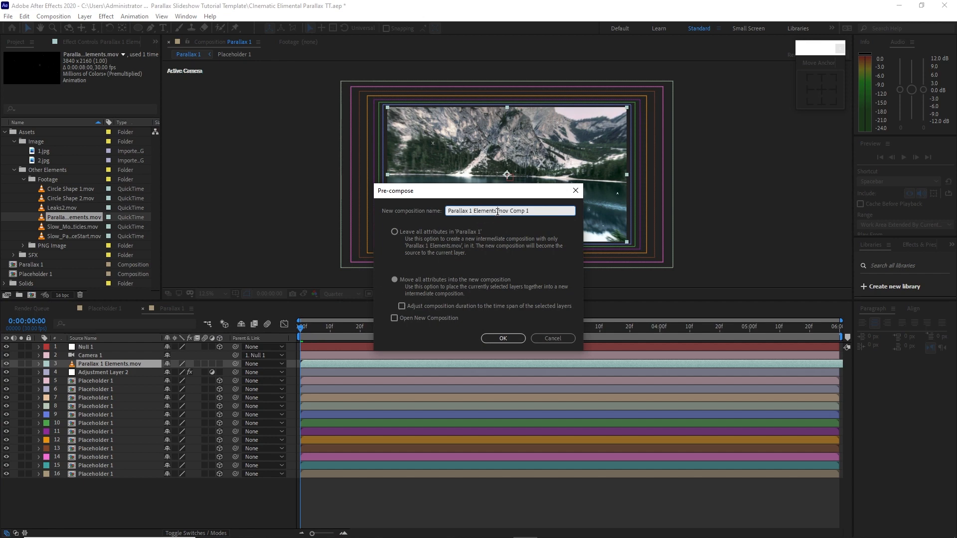
drag(498, 213, 538, 212)
key(BackSpace)
click(398, 288)
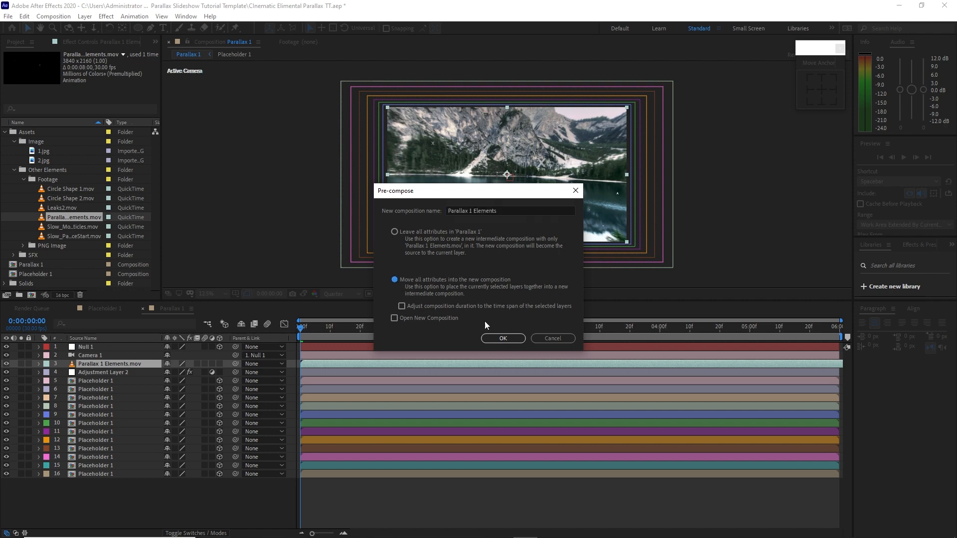
click(503, 338)
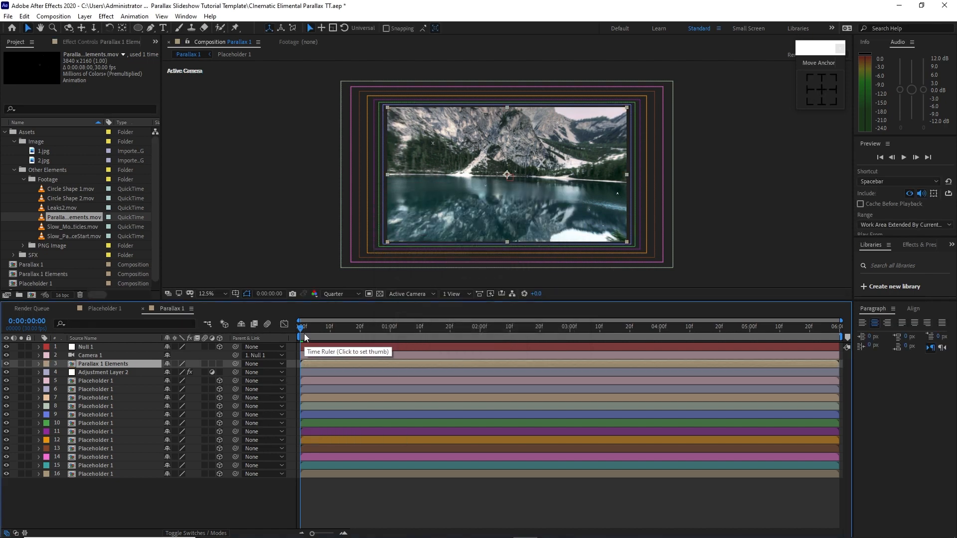
- Add Circle Shape 1.mov above the Parallax 1 Elements layer and pre-compose it as "Circle Shape 1" with all attributes moved
drag(301, 328, 391, 331)
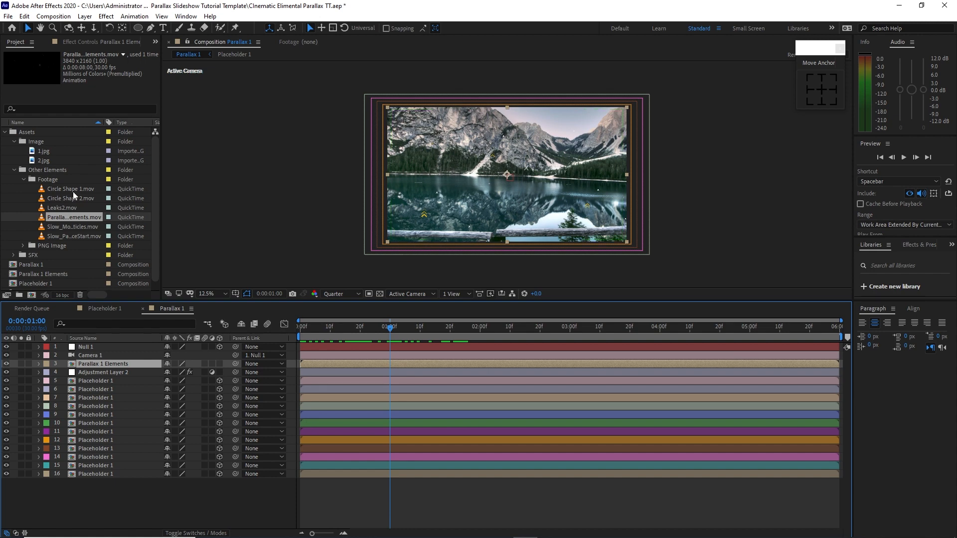
drag(72, 191, 104, 363)
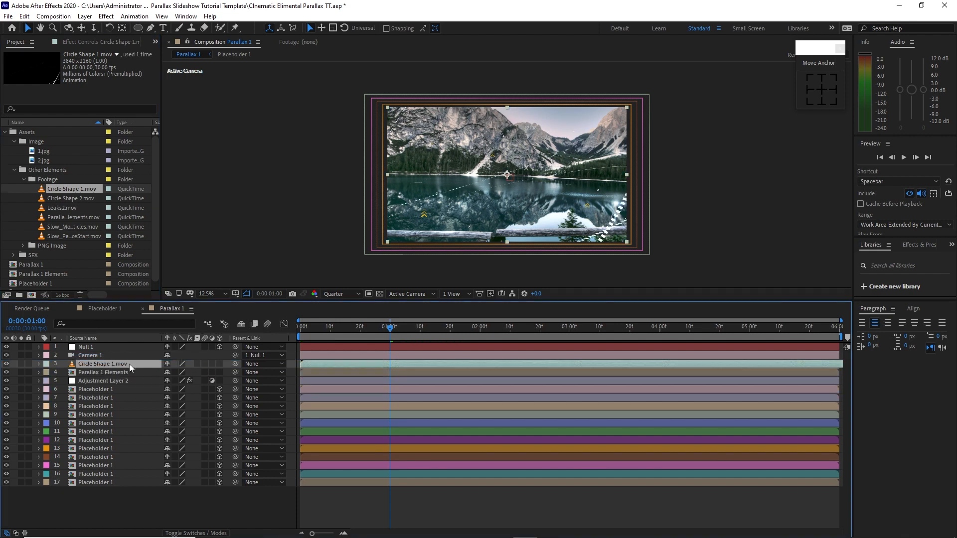
right_click(130, 364)
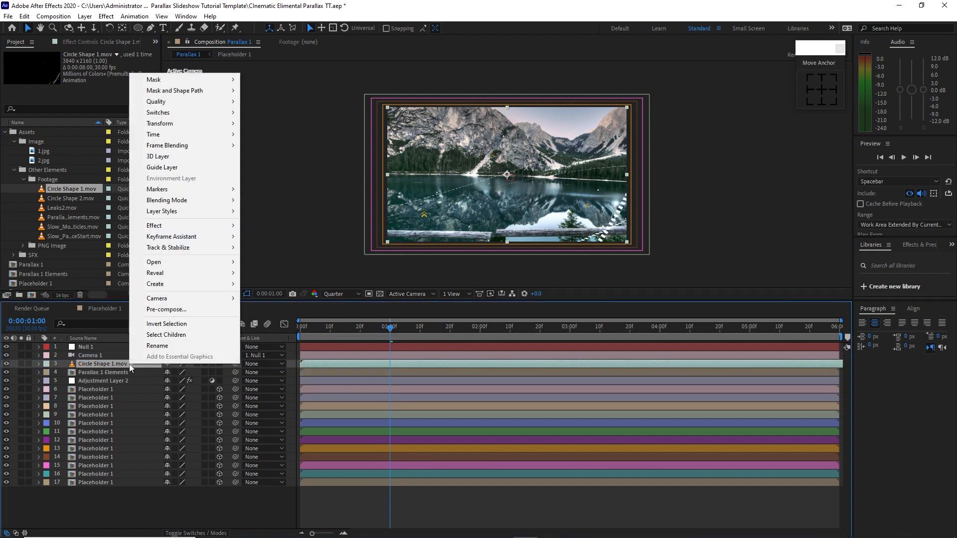
click(149, 311)
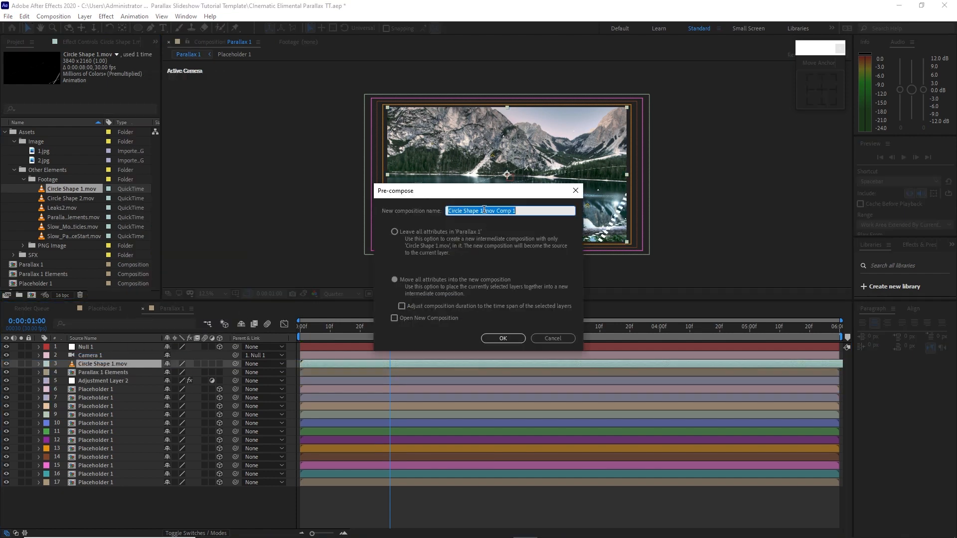
drag(484, 210, 530, 209)
key(BackSpace)
click(395, 280)
click(503, 338)
- Make the Circle Shape 1 and Parallax 1 Elements layers 3D and preview the animation from the start
click(369, 328)
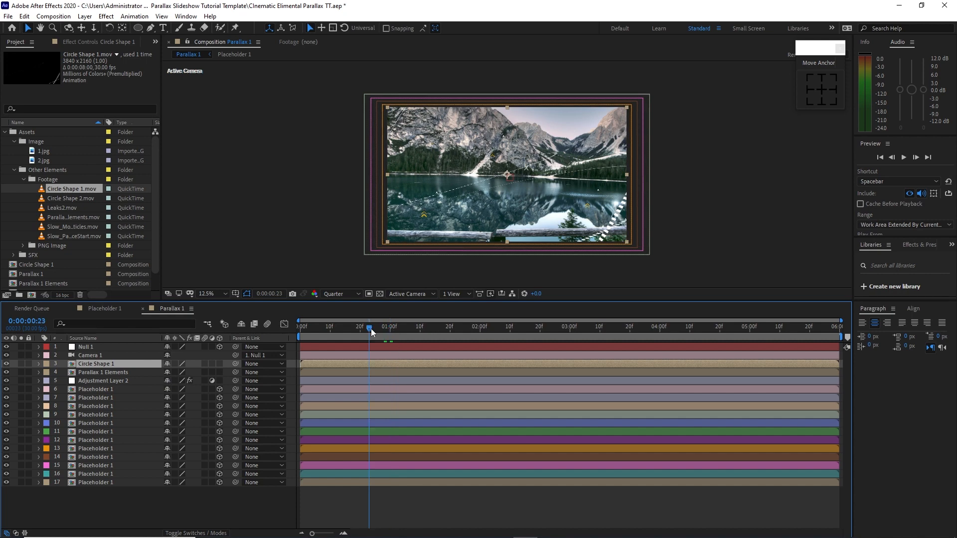
drag(370, 328, 290, 333)
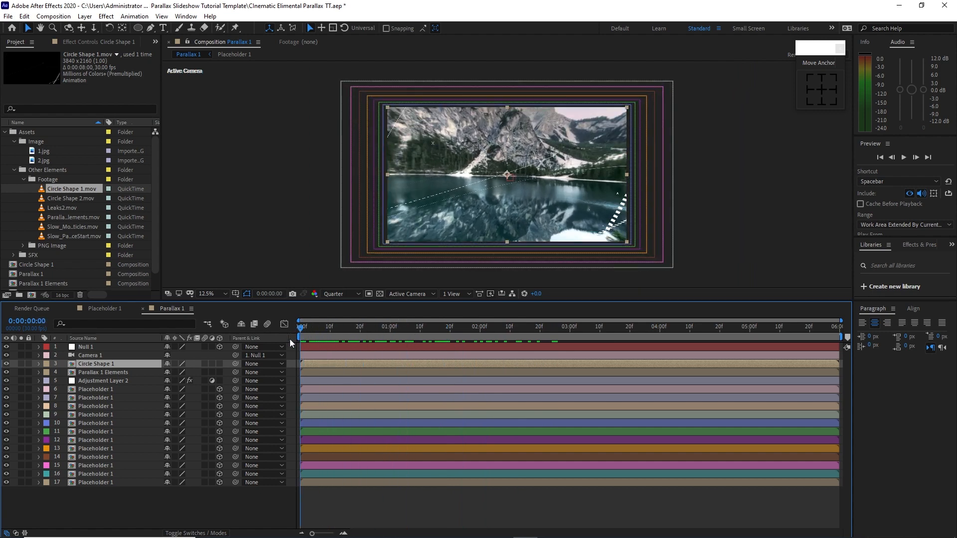
click(219, 364)
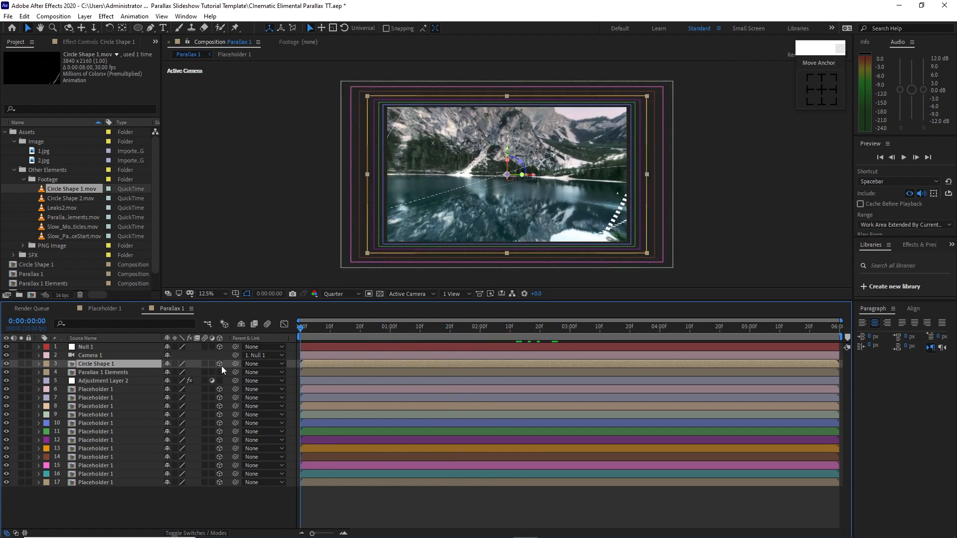
click(219, 372)
key(space)
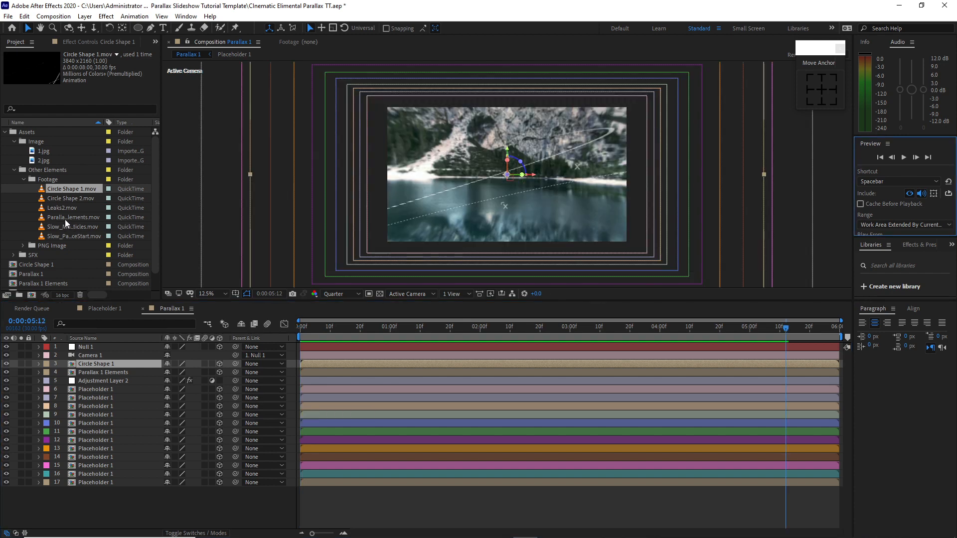
- Add Slow_Mo_Particles.mov above the Circle Shape 1 layer and pre-compose it as "Slow_Mo_Particles" with all attributes moved
drag(68, 229, 96, 360)
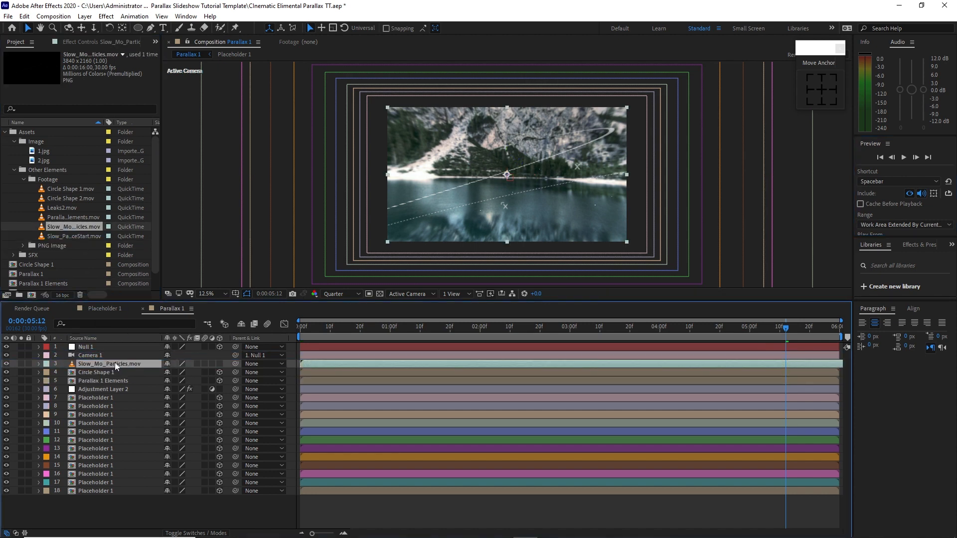
right_click(115, 363)
click(157, 309)
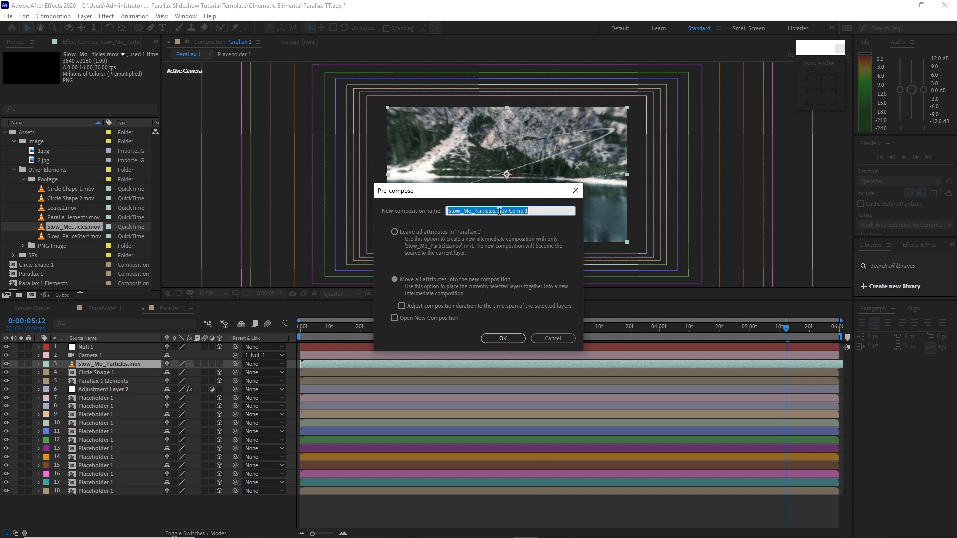
drag(495, 211, 538, 212)
key(BackSpace)
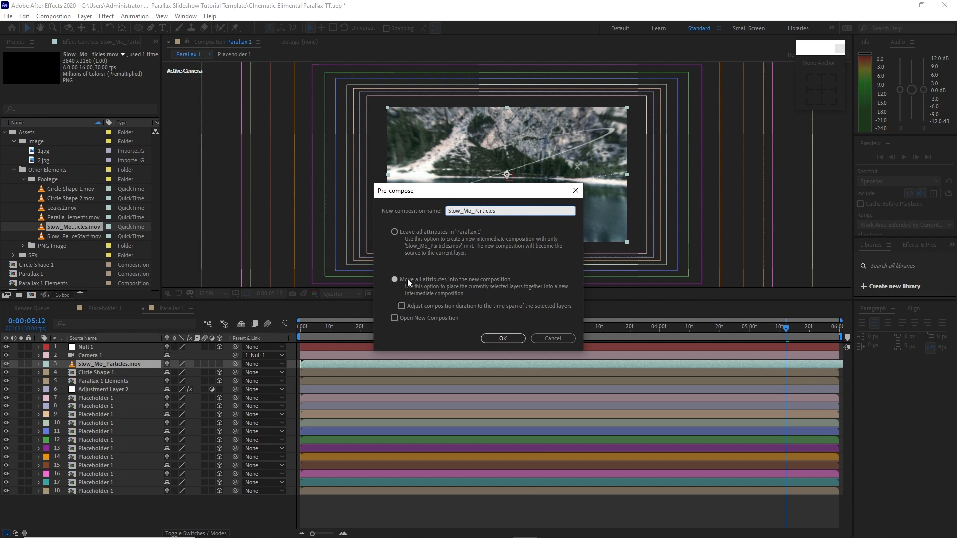
click(394, 279)
click(501, 338)
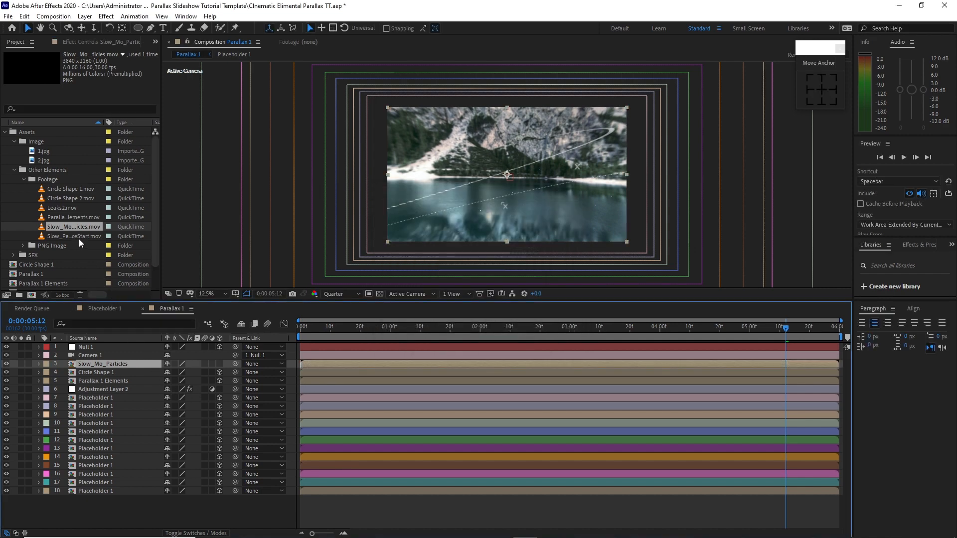
- Add Slow_Particle_TurbulanceStart.mov above Slow_Mo_Particles and pre-compose it as "Slow_Particle_TurbulenceStart" with all attributes moved
drag(78, 238, 106, 366)
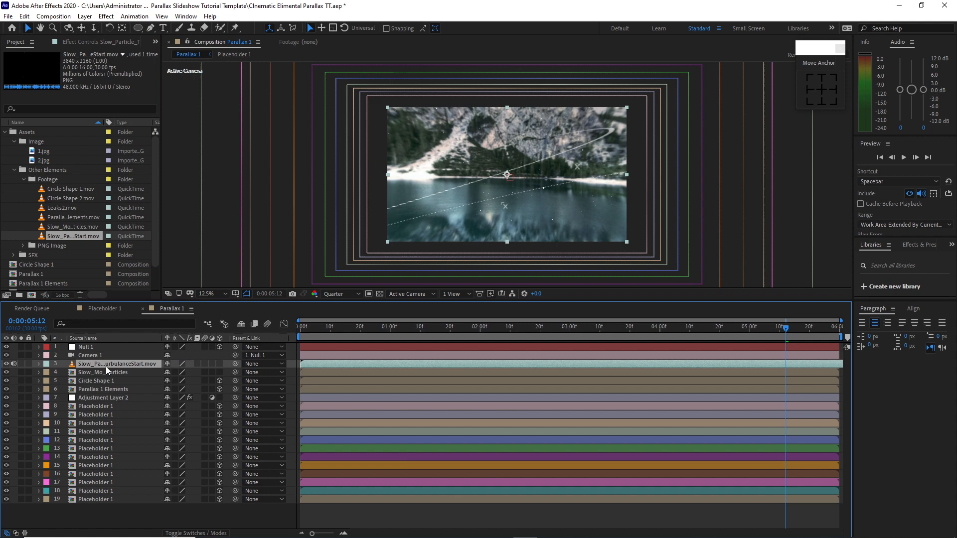
right_click(132, 361)
click(164, 328)
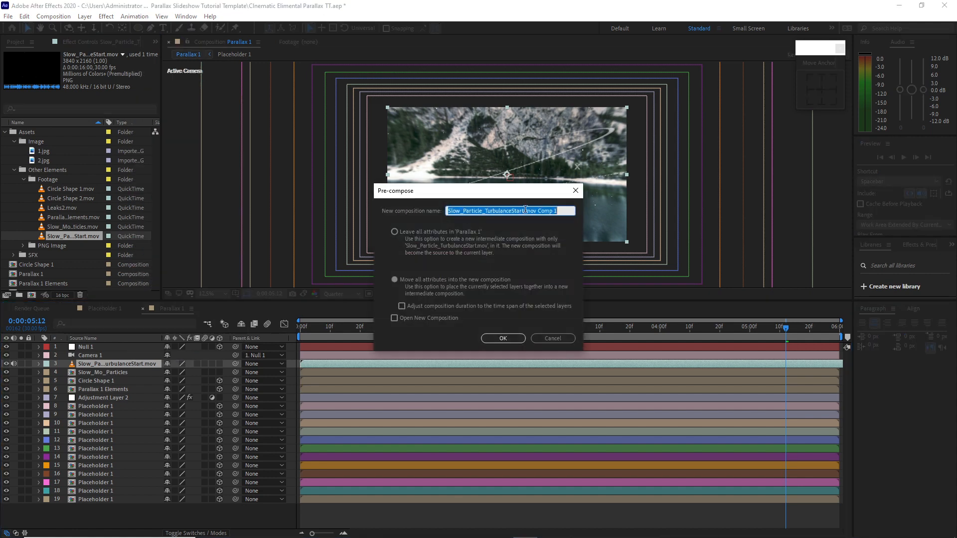
drag(525, 210, 573, 215)
key(BackSpace)
key(BackSpace)
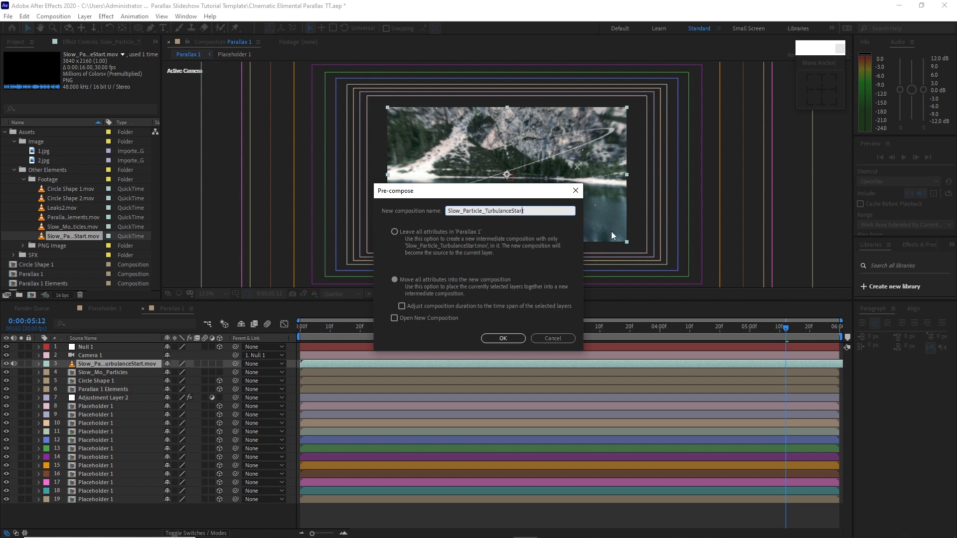
key(BackSpace)
text(e)
click(394, 283)
click(500, 339)
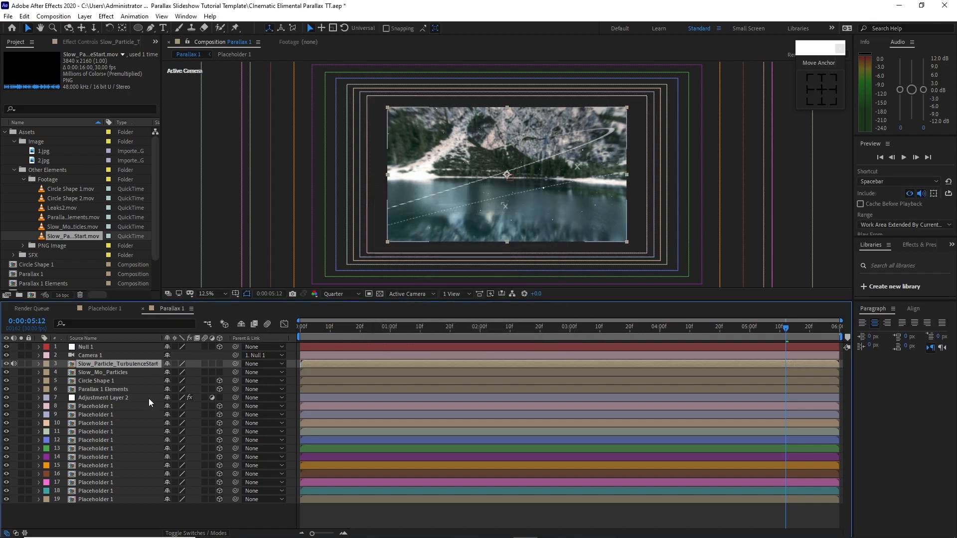
- Add Dusts.png from the PNG Image folder directly below Camera 1 and pre-compose it as "Dusts" with all attributes moved
click(23, 246)
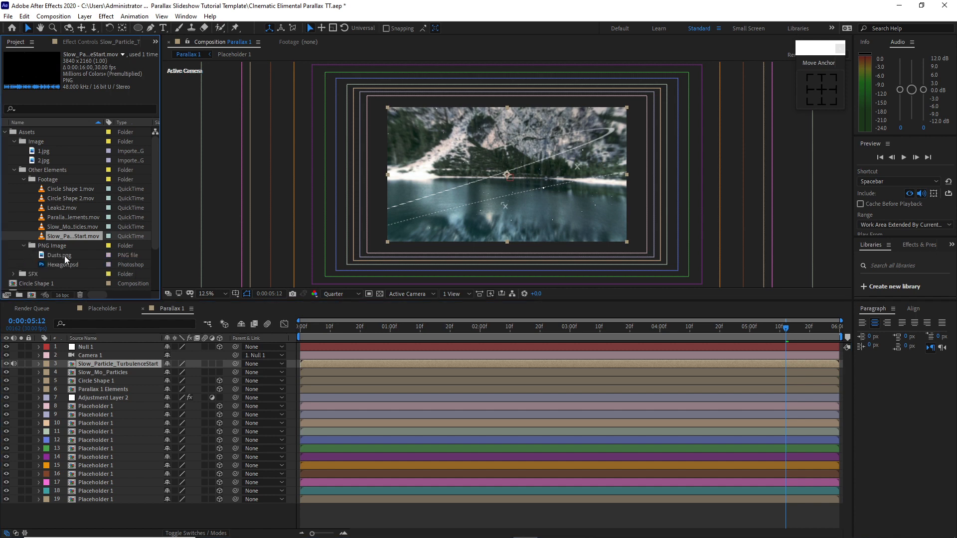
drag(65, 255, 90, 359)
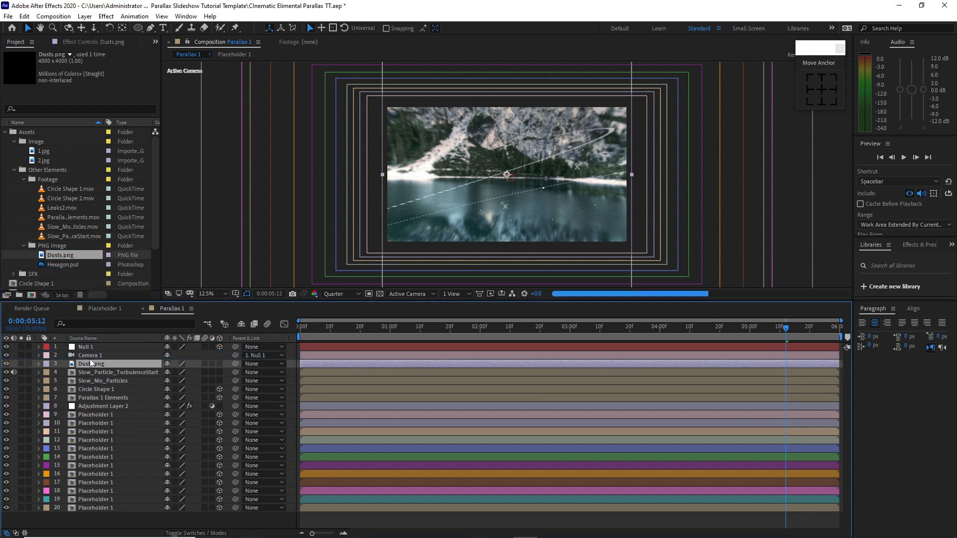
right_click(94, 364)
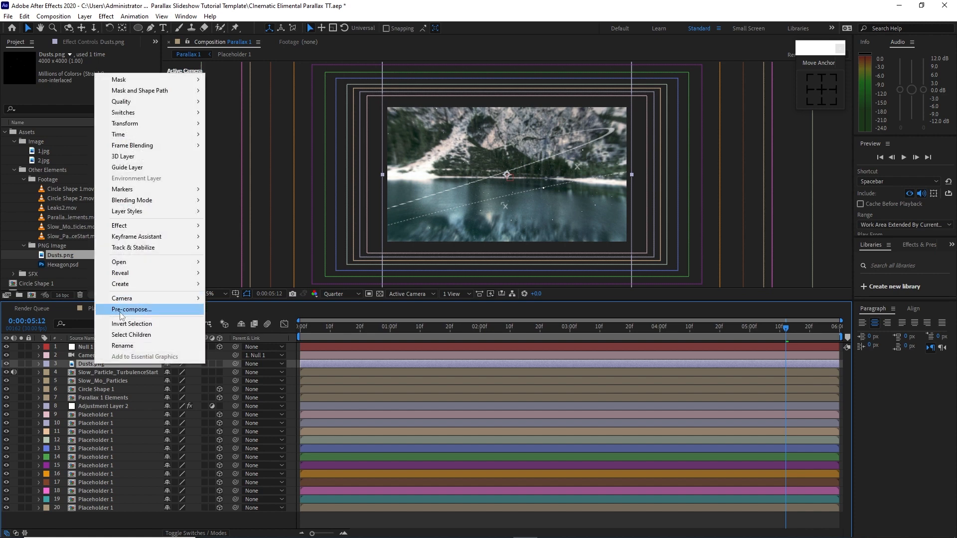
click(131, 309)
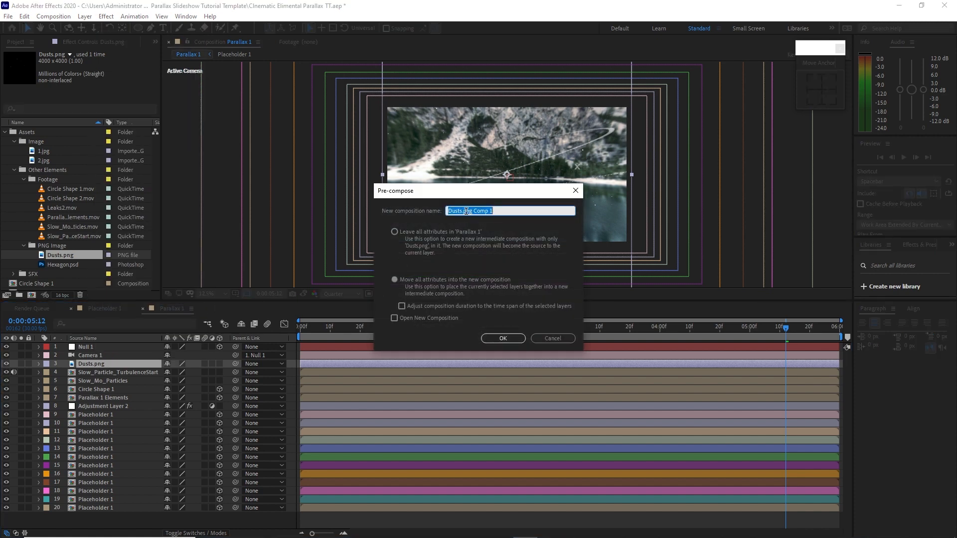
drag(461, 210, 521, 207)
key(BackSpace)
click(394, 279)
click(503, 338)
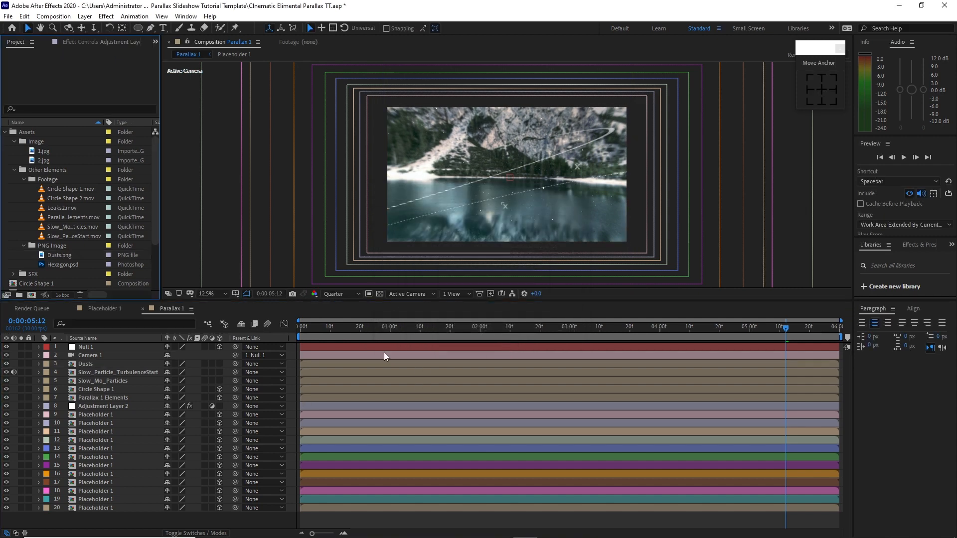
- Create a new 3840 x 2160 composition named "Hexagon 1" at 30 fps with a 6-second duration
click(54, 16)
click(76, 31)
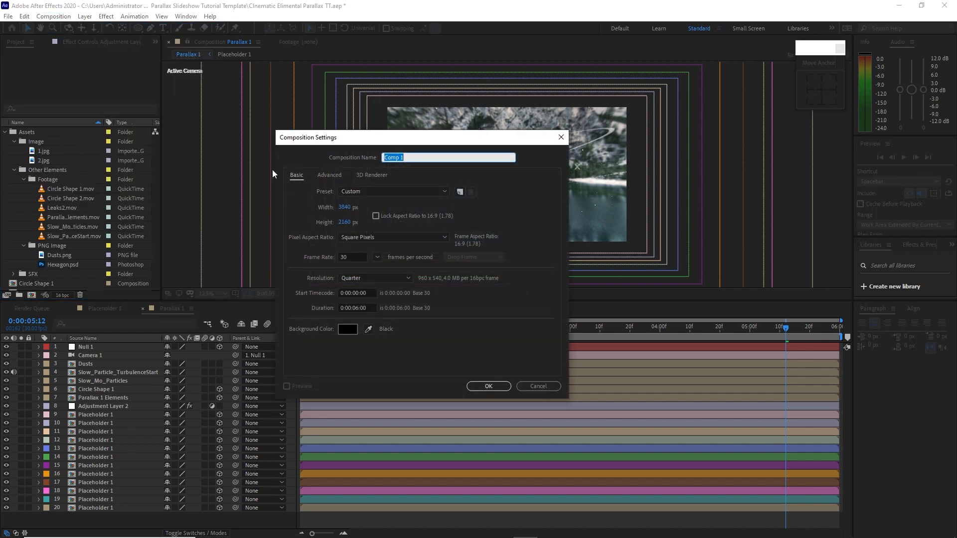
text(Hexagon)
click(488, 387)
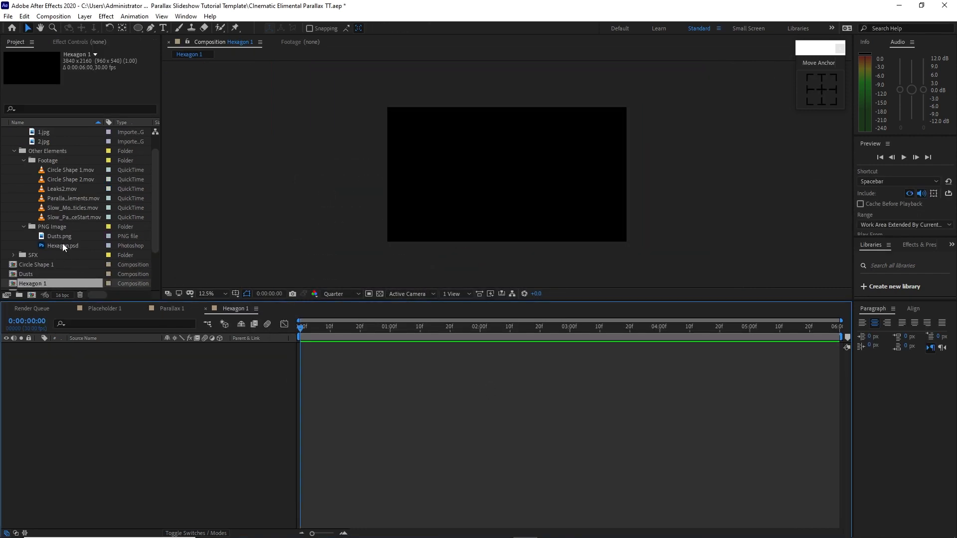
- Add Hexagon.psd to the Hexagon 1 composition, scale it to 25%, and show the transparency grid
drag(62, 245, 83, 362)
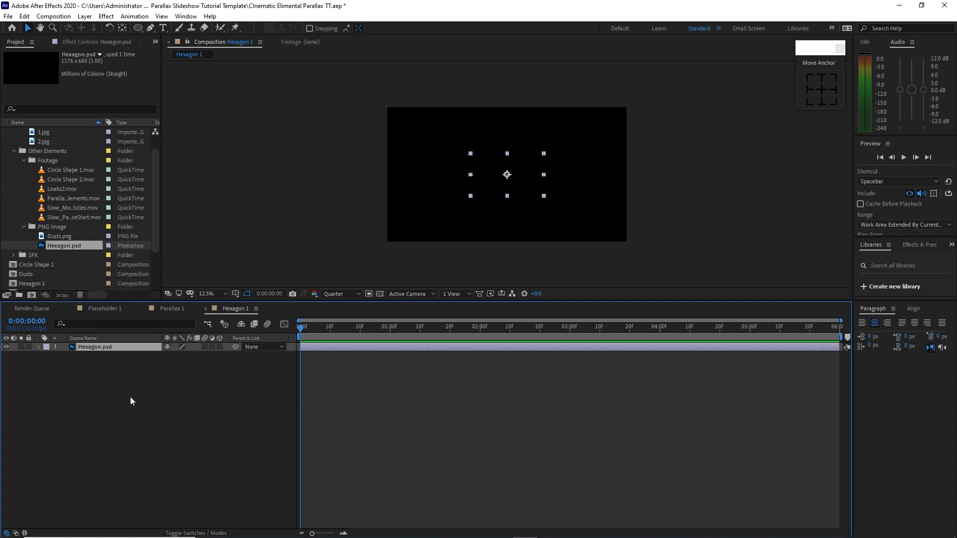
key(s)
click(176, 355)
text(25)
click(381, 295)
key(period)
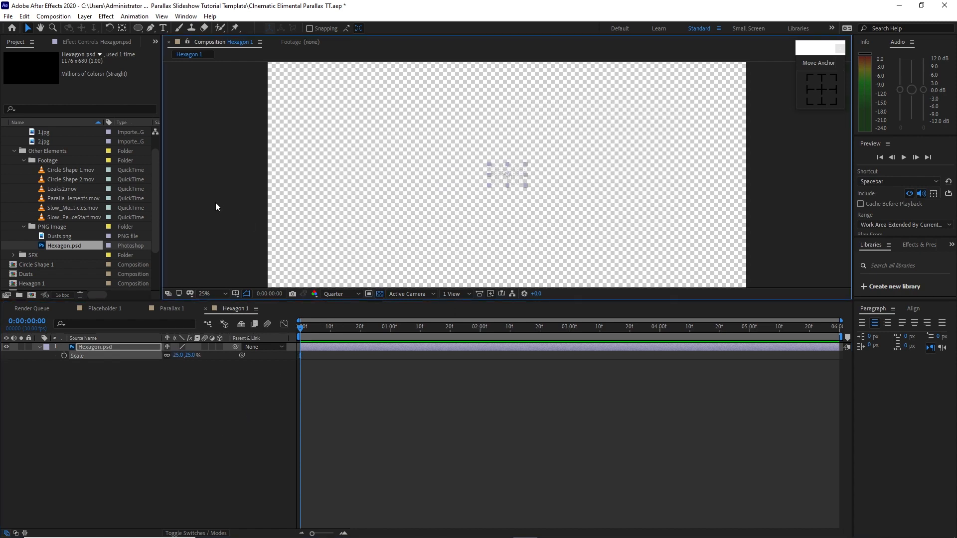
- Apply CC RepeTile to the Hexagon.psd layer and increase Expand Up so the pattern tiles to the top of the frame
click(106, 16)
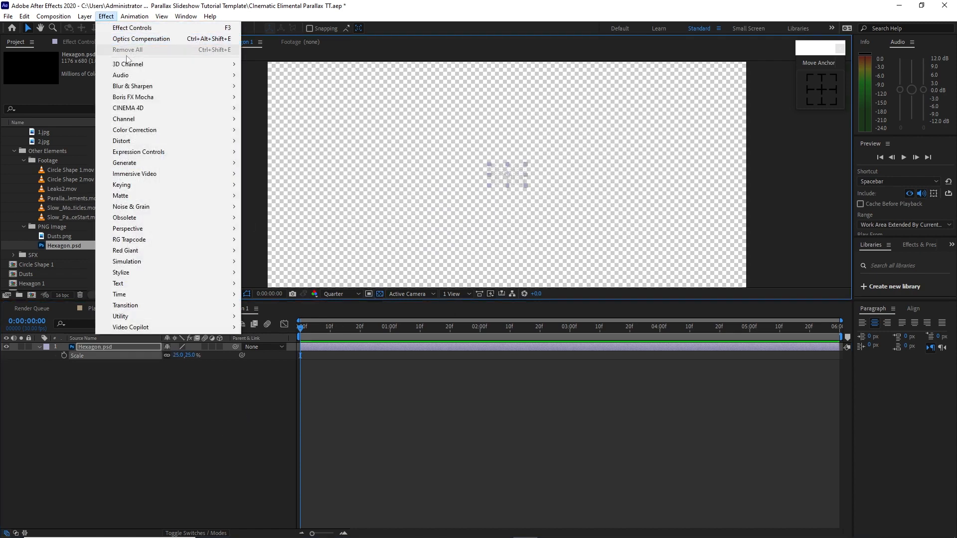
mouse_move(145, 273)
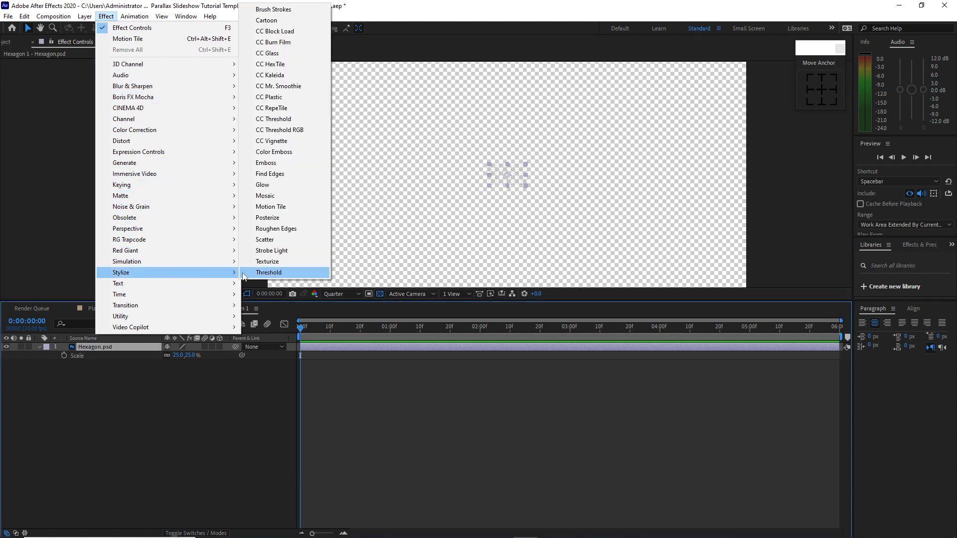
click(294, 108)
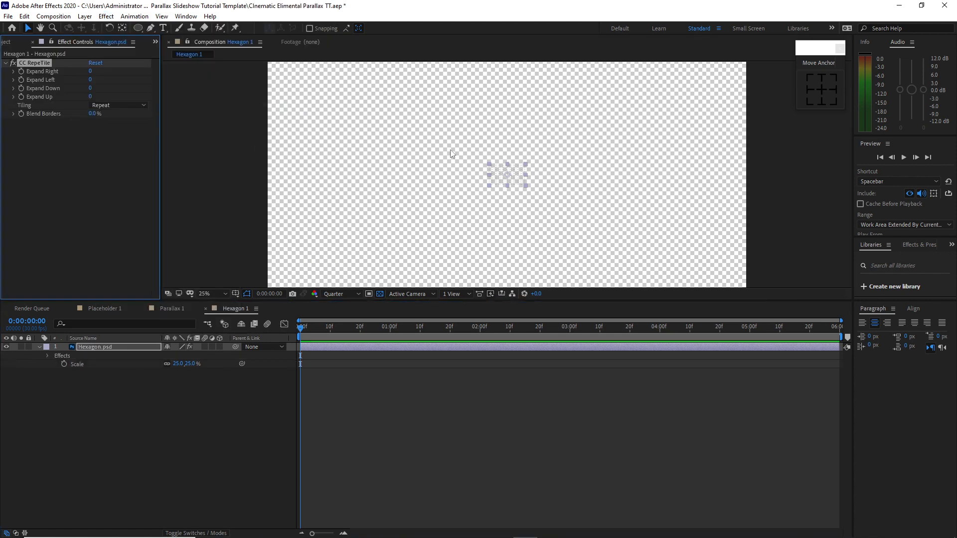
drag(91, 98, 132, 105)
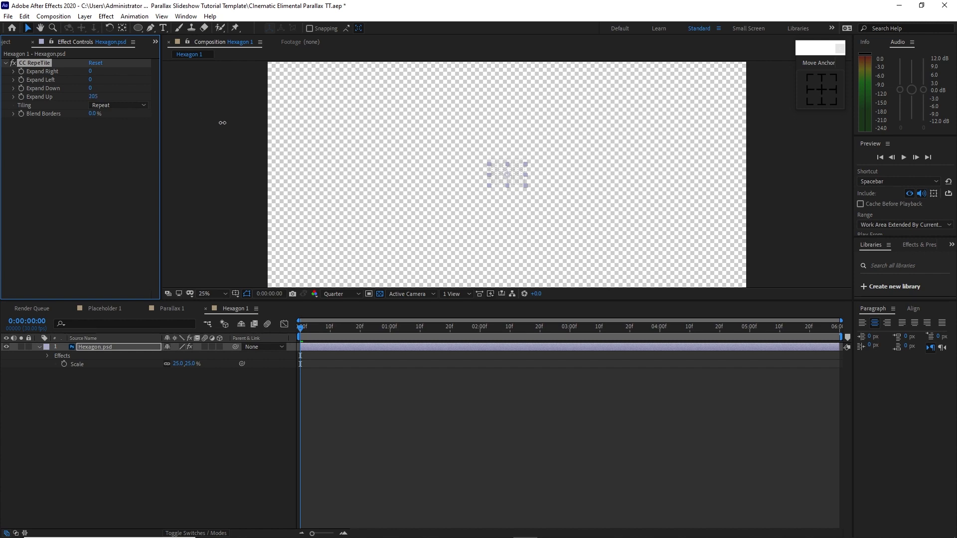
drag(558, 115, 234, 108)
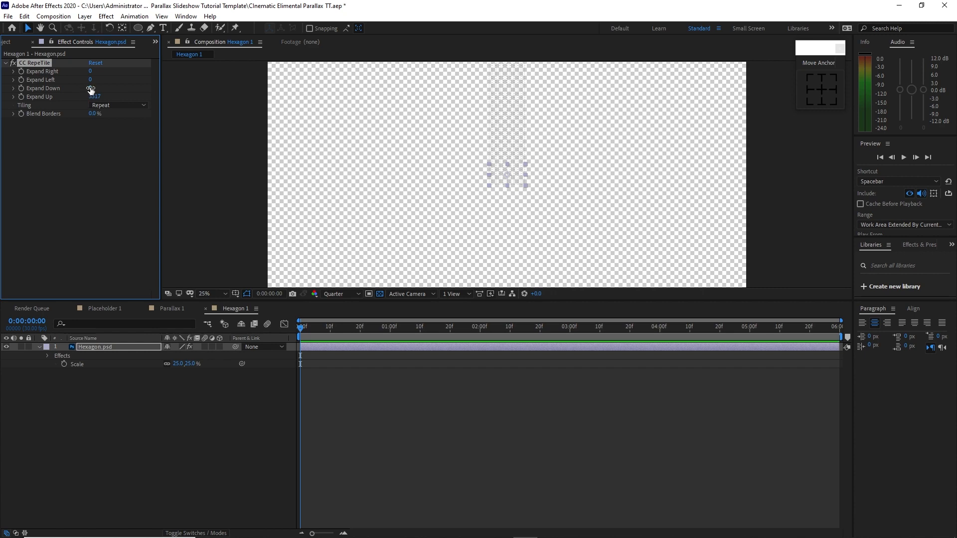
- Extend the CC RepeTile pattern across the whole frame with Expand Down 5897, Expand Left 7633 and Expand Right 7724
drag(90, 88, 461, 116)
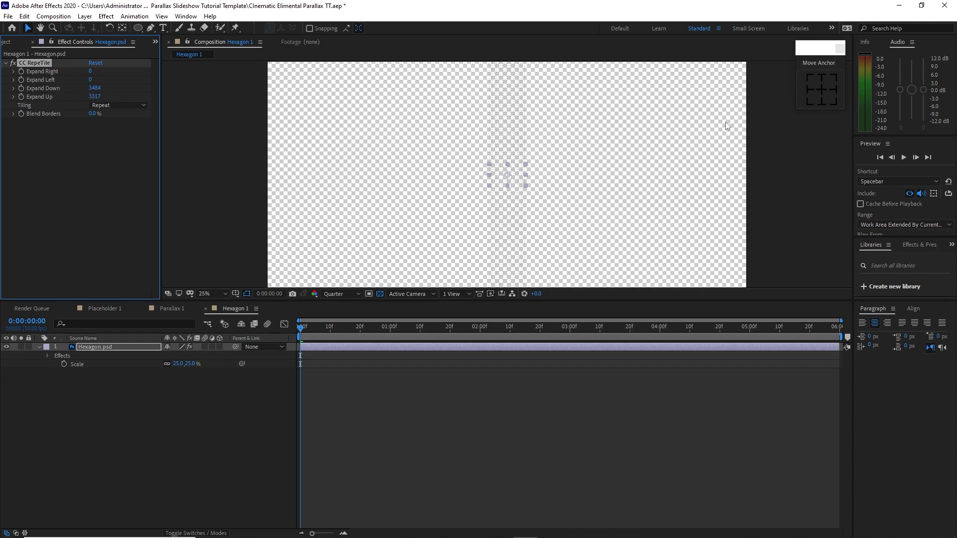
drag(90, 77, 304, 72)
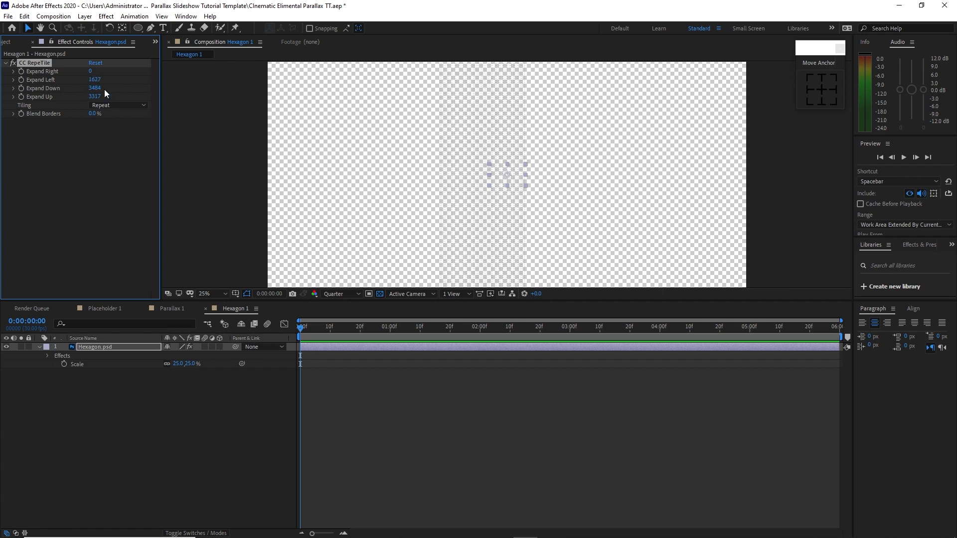
drag(95, 89, 582, 78)
drag(93, 81, 214, 79)
drag(400, 73, 180, 76)
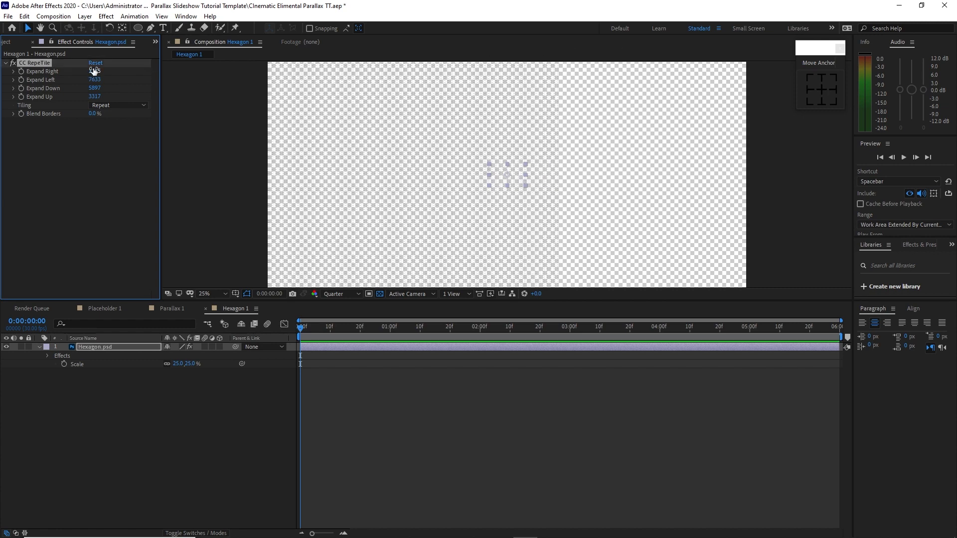
mouse_move(95, 71)
mouse_down()
mouse_move(288, 77)
mouse_move(95, 75)
mouse_move(694, 231)
mouse_move(95, 75)
mouse_move(556, 55)
mouse_move(95, 73)
mouse_move(278, 82)
mouse_move(530, 50)
mouse_move(94, 72)
mouse_up()
- Apply a Fill effect to the Hexagon.psd layer and set its color to white
click(107, 16)
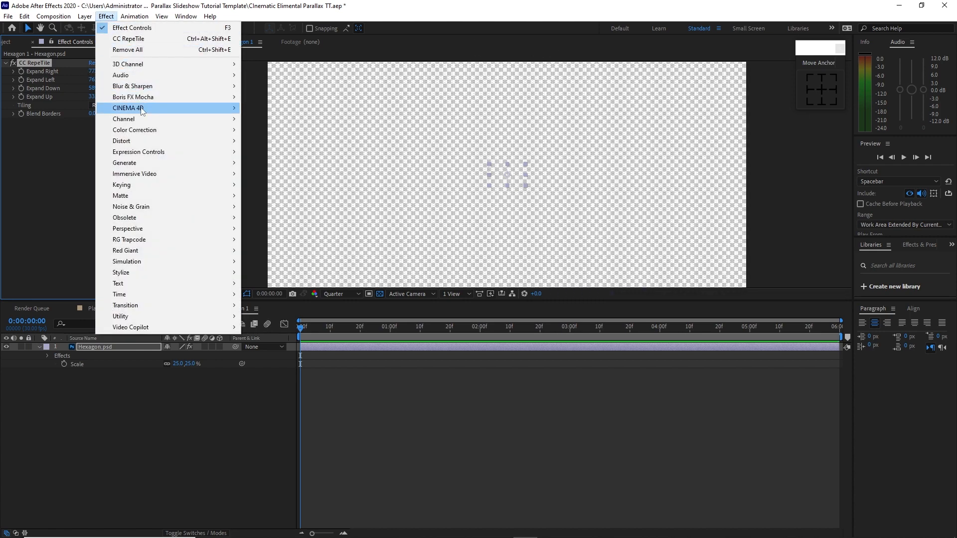
mouse_move(206, 163)
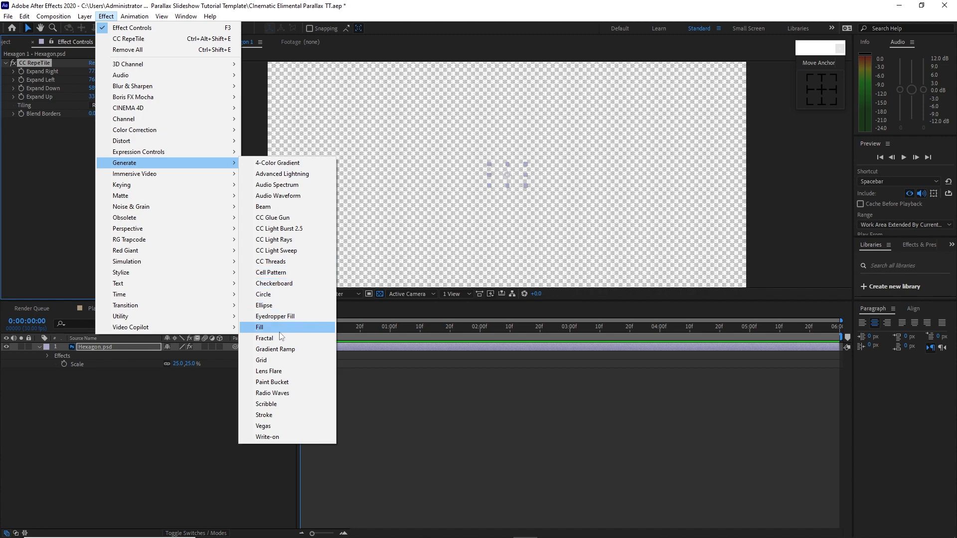
click(260, 328)
click(94, 148)
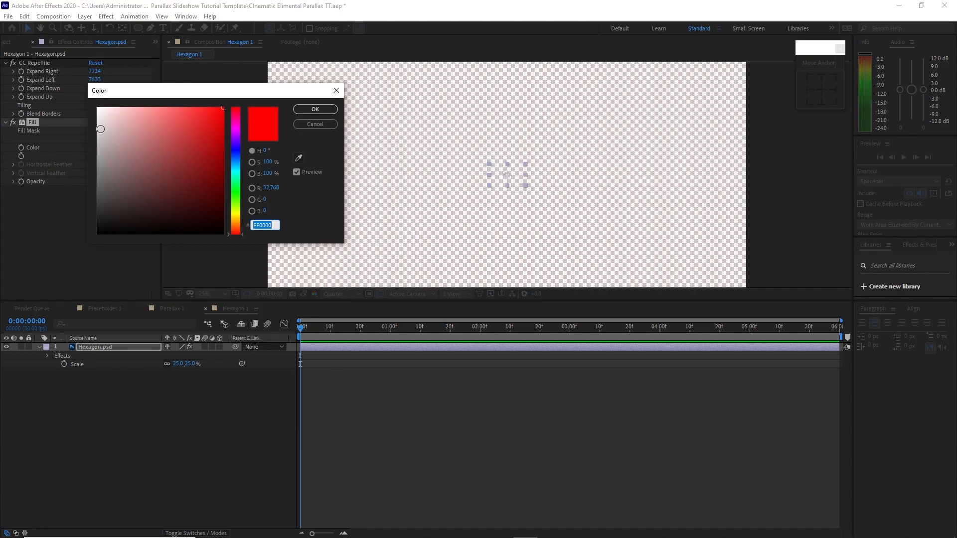
click(101, 103)
click(307, 113)
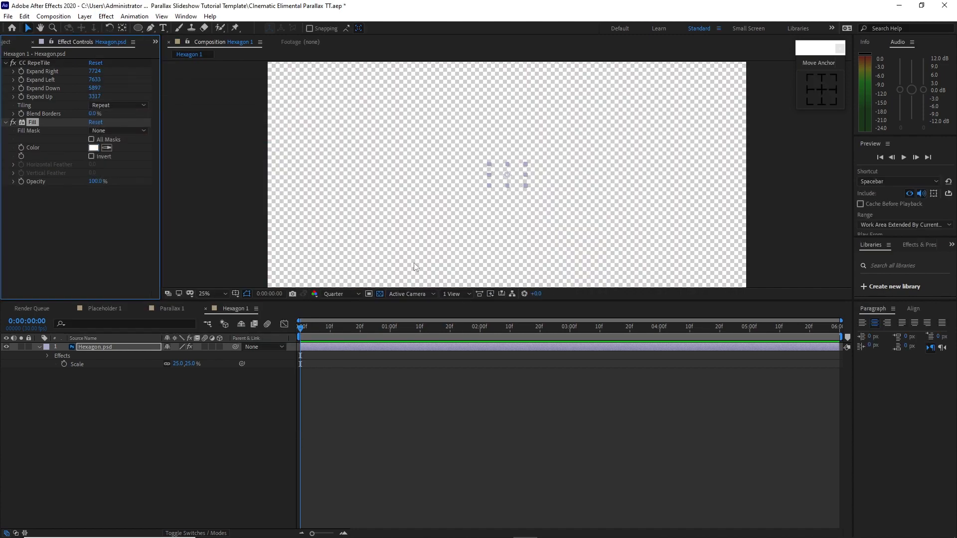
- Turn off the transparency grid and duplicate the Hexagon.psd layer
click(380, 294)
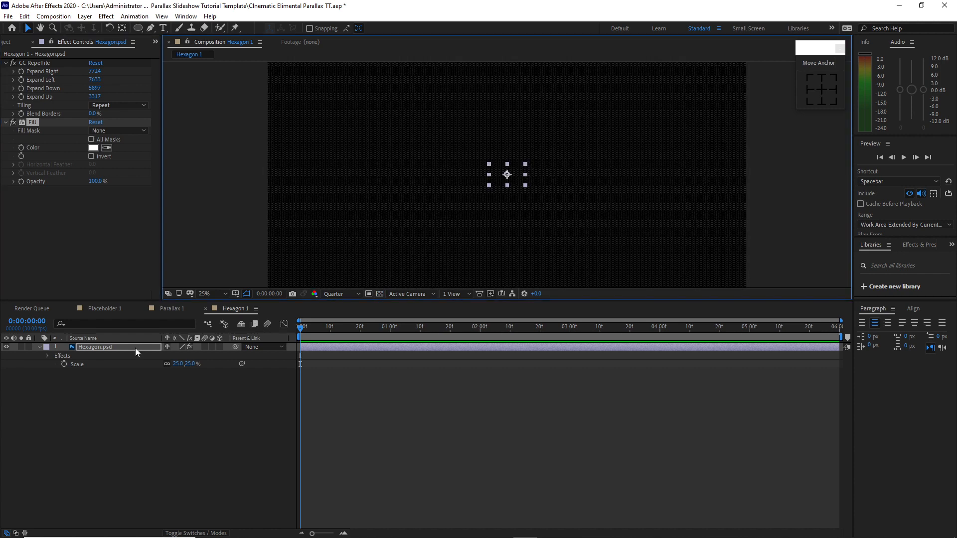
click(136, 348)
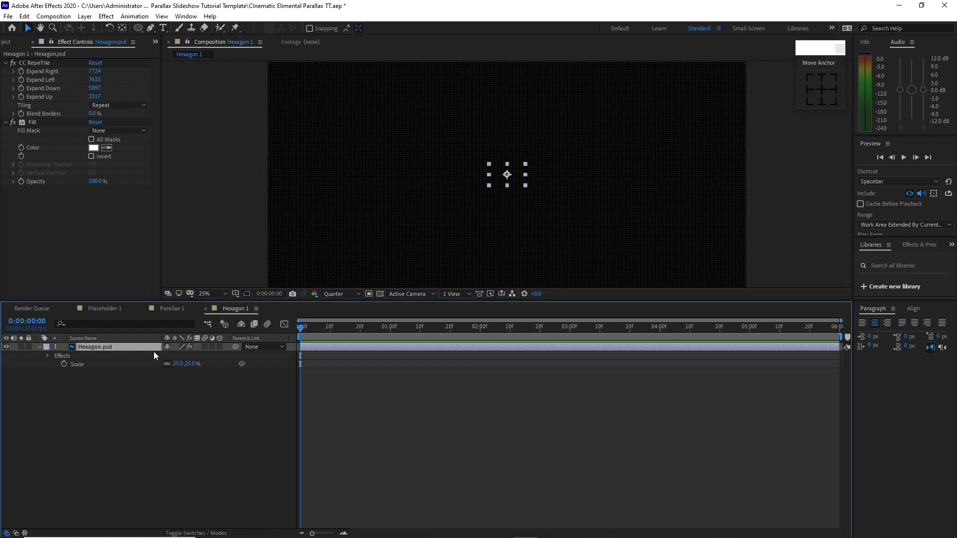
key(ctrl+d)
- Add the Hexagon 1 composition to Parallax 1, between the Slow_Mo_Particles and Circle Shape 1 layers
click(13, 43)
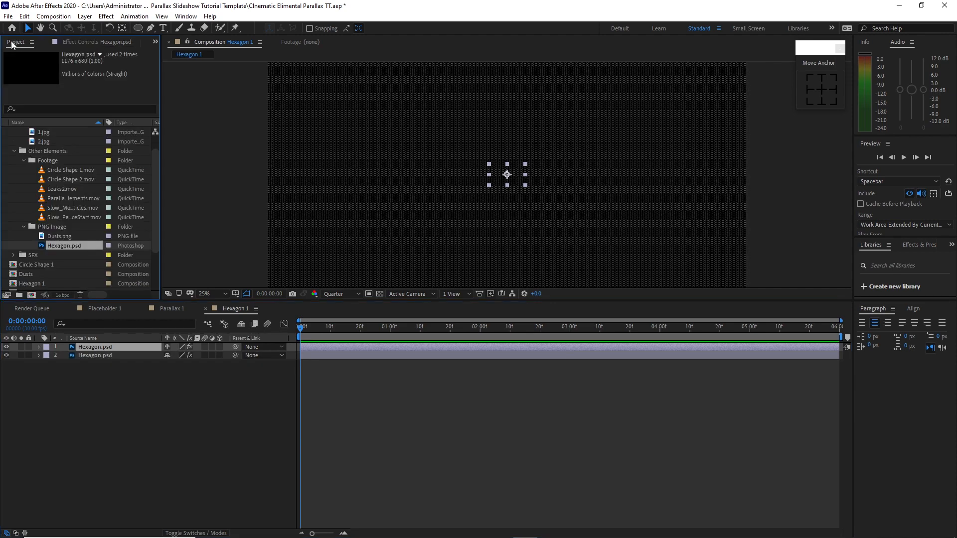
click(159, 311)
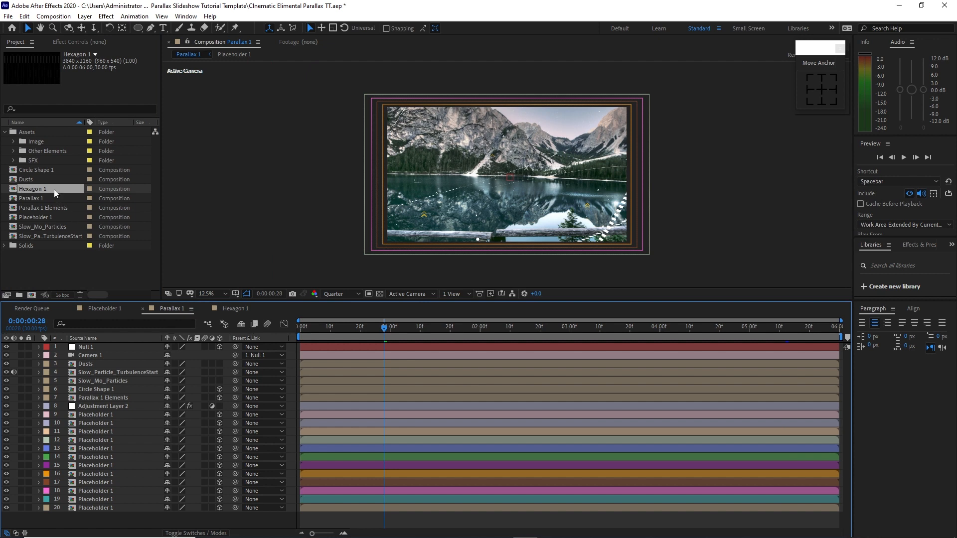
drag(54, 189, 107, 388)
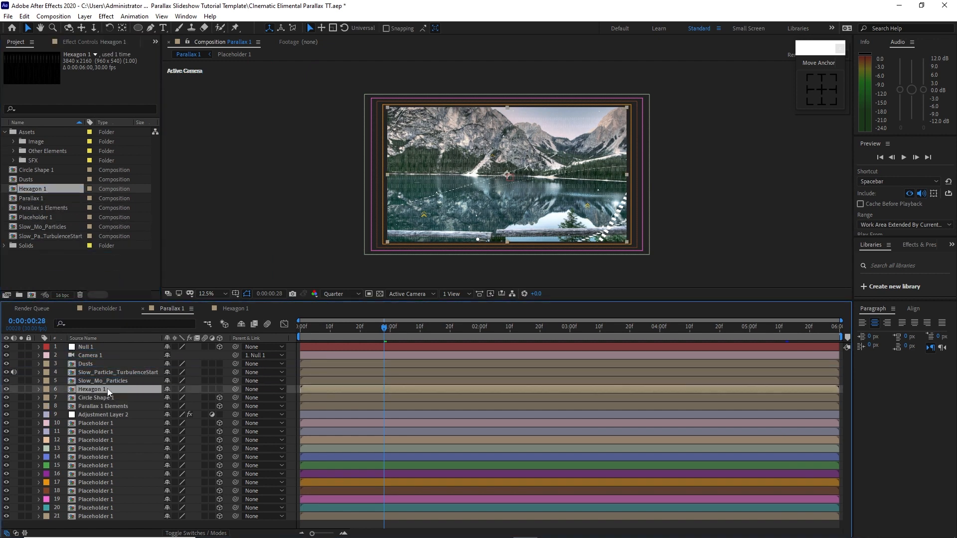
- Add a full-size ellipse mask to the Hexagon 1 layer, set it to Subtract and feather it 212 pixels
double_click(136, 29)
click(190, 408)
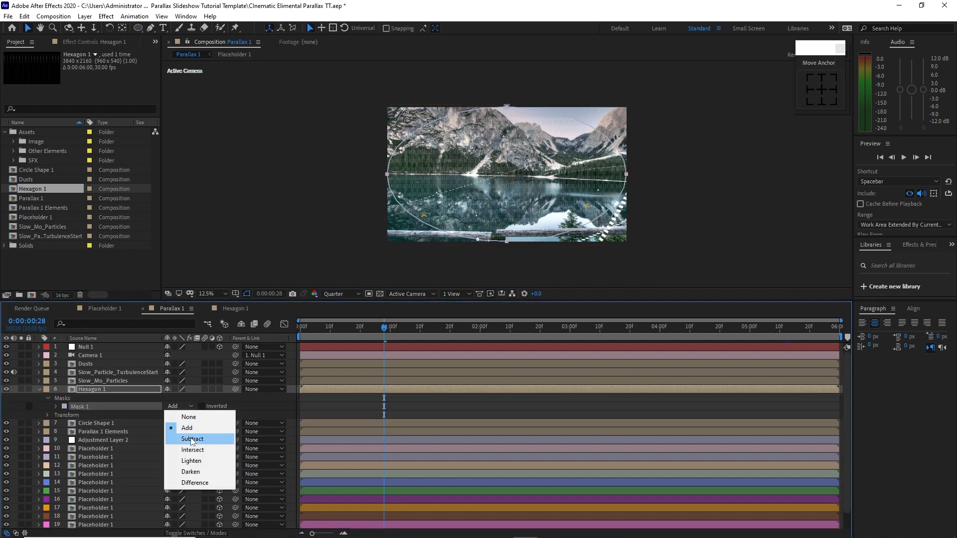
click(195, 440)
click(56, 406)
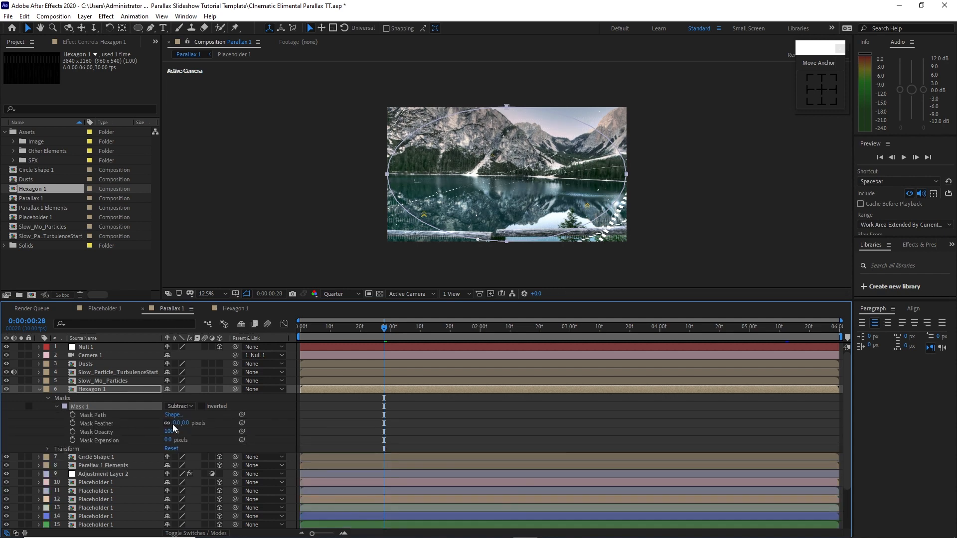
drag(177, 426, 286, 434)
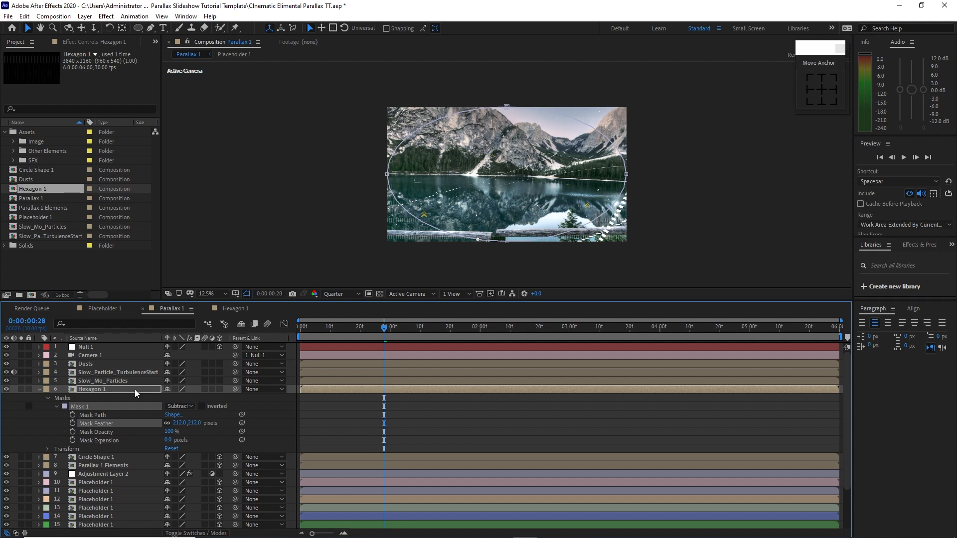
click(135, 390)
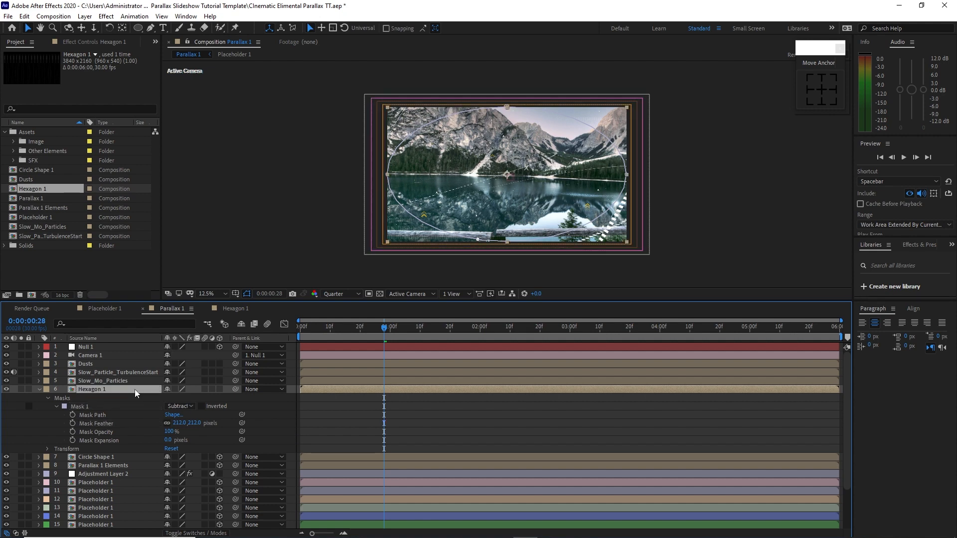
- Stretch the curve handles of the Hexagon 1 mask's two side points toward the frame corners to widen the ellipse
click(389, 172)
drag(386, 139, 388, 111)
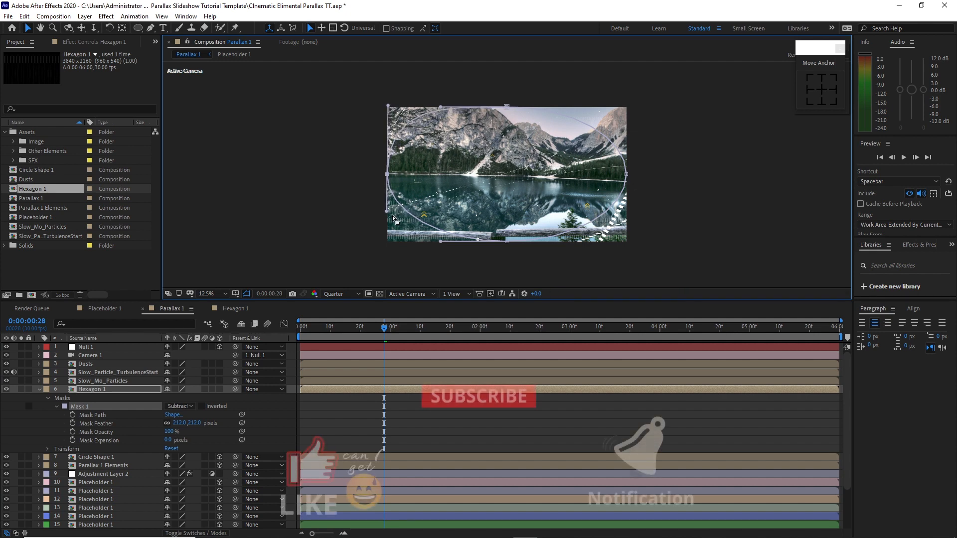
drag(387, 210, 388, 242)
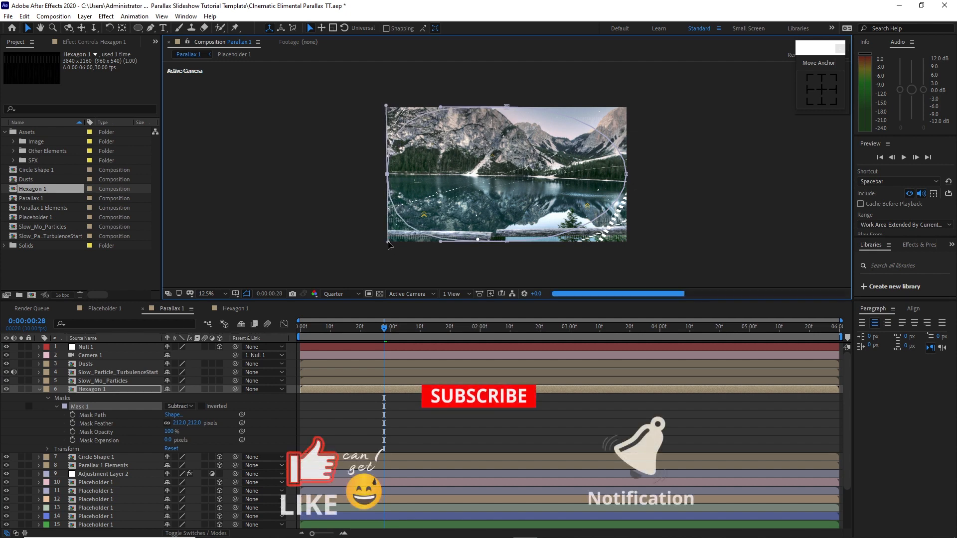
click(626, 175)
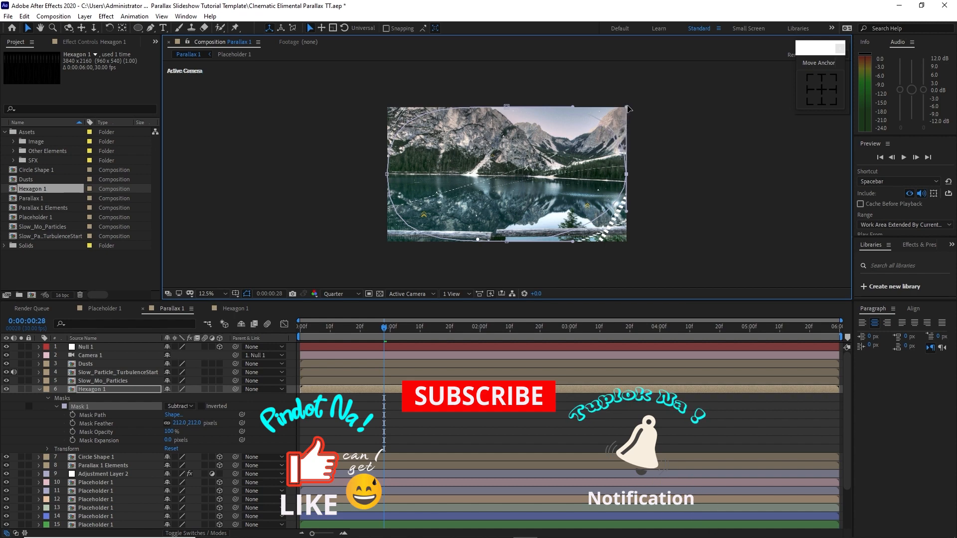
drag(626, 124, 627, 106)
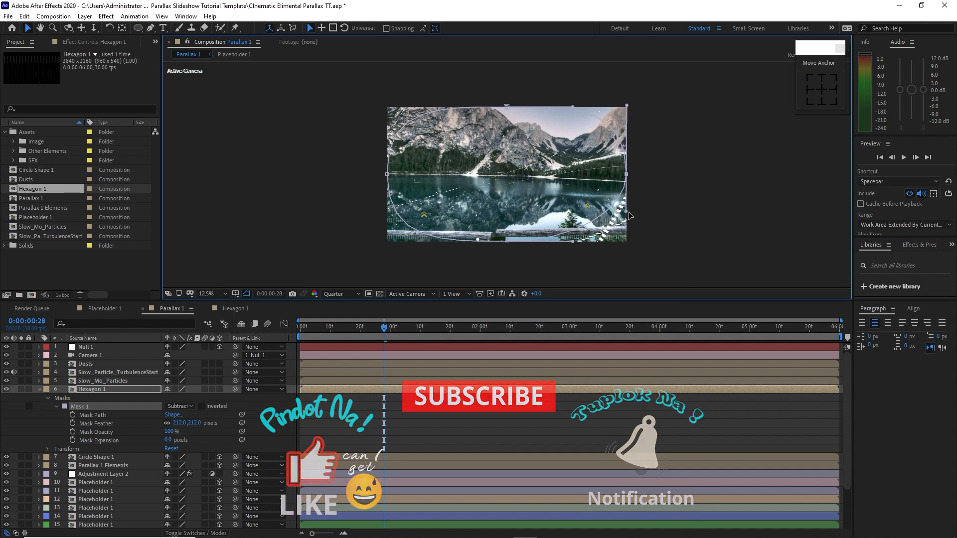
drag(627, 223, 627, 229)
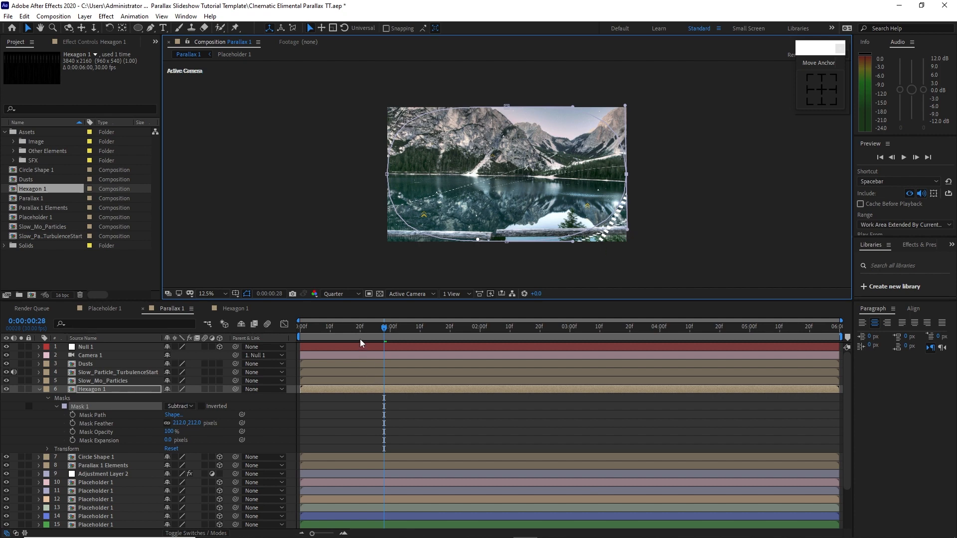
- Preview the Parallax 1 composition from the first frame and collapse the Hexagon 1 layer's properties
drag(366, 327, 295, 323)
click(902, 158)
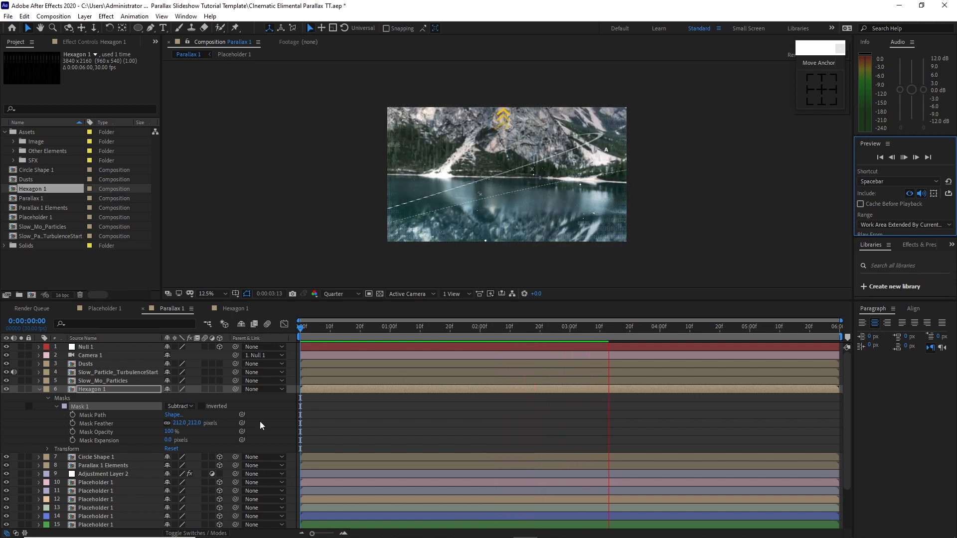
click(57, 406)
click(48, 398)
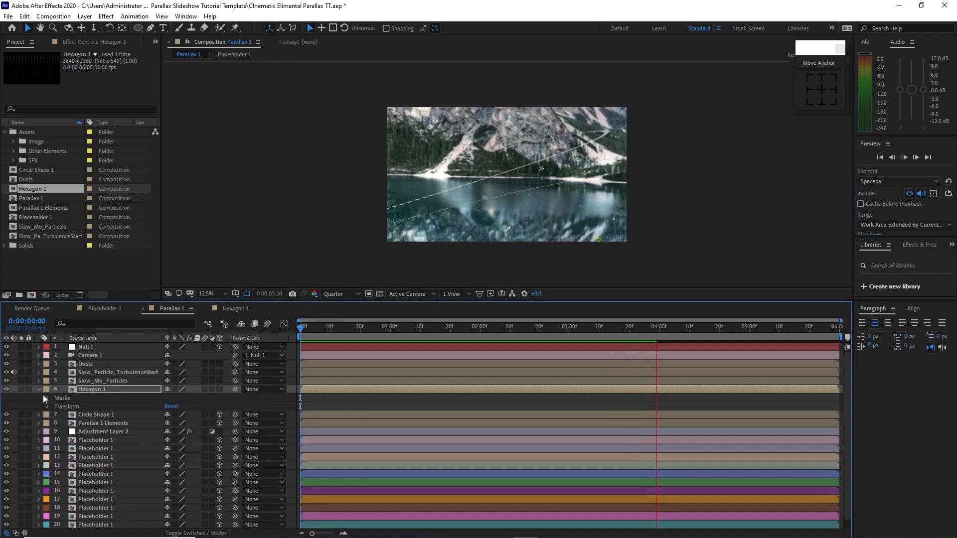
click(39, 389)
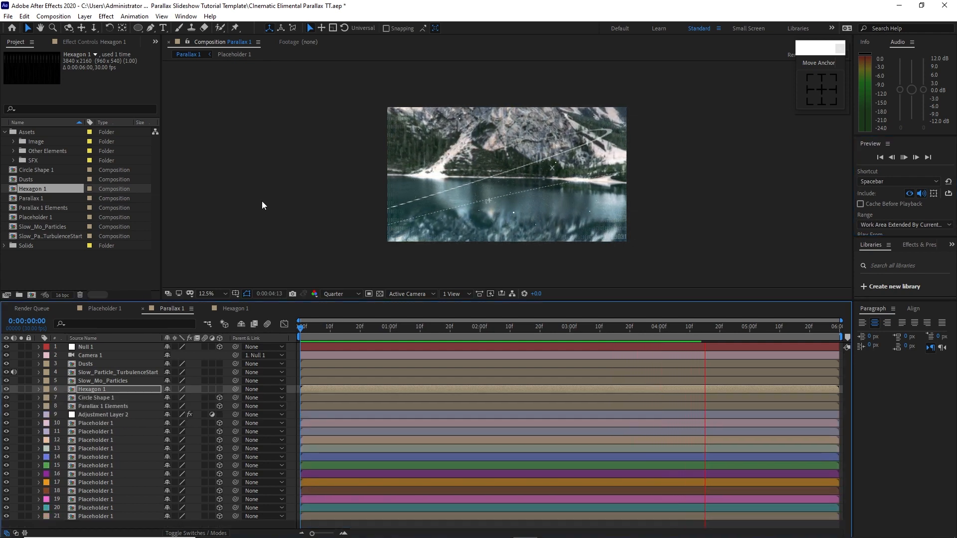
click(906, 156)
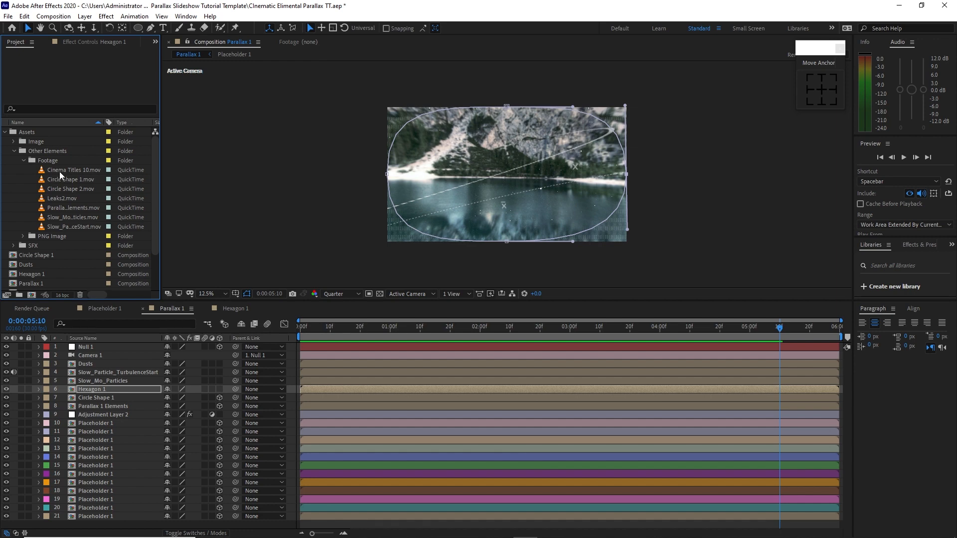
- Add Cinema Titles 10.mov directly below Camera 1 and pre-compose it as "Cinema Title" with all attributes moved
drag(58, 171, 89, 357)
right_click(111, 365)
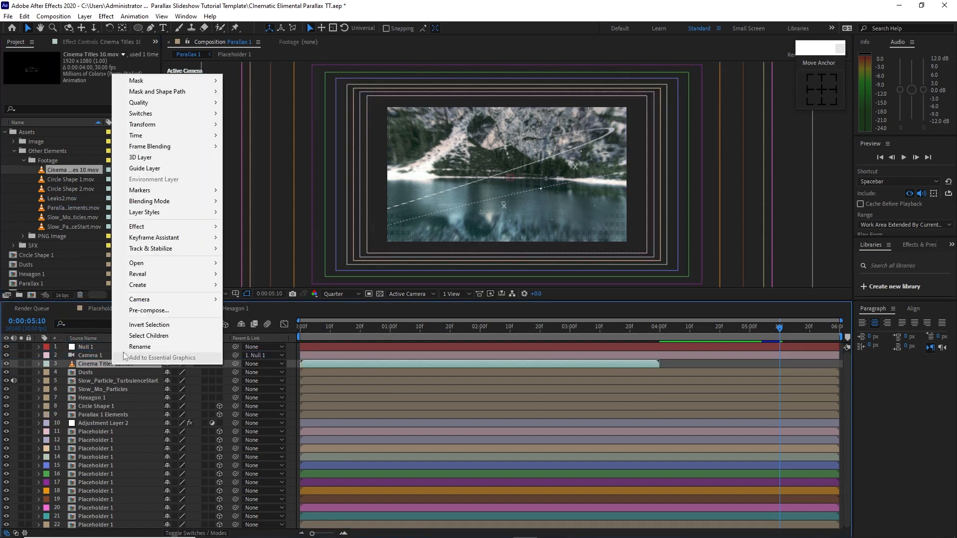
click(132, 309)
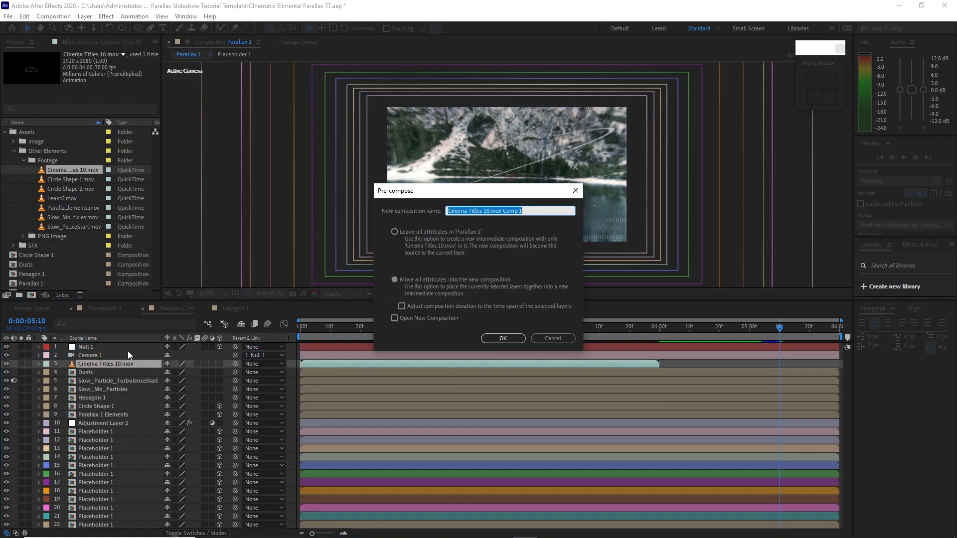
click(484, 211)
drag(480, 210, 540, 214)
key(BackSpace)
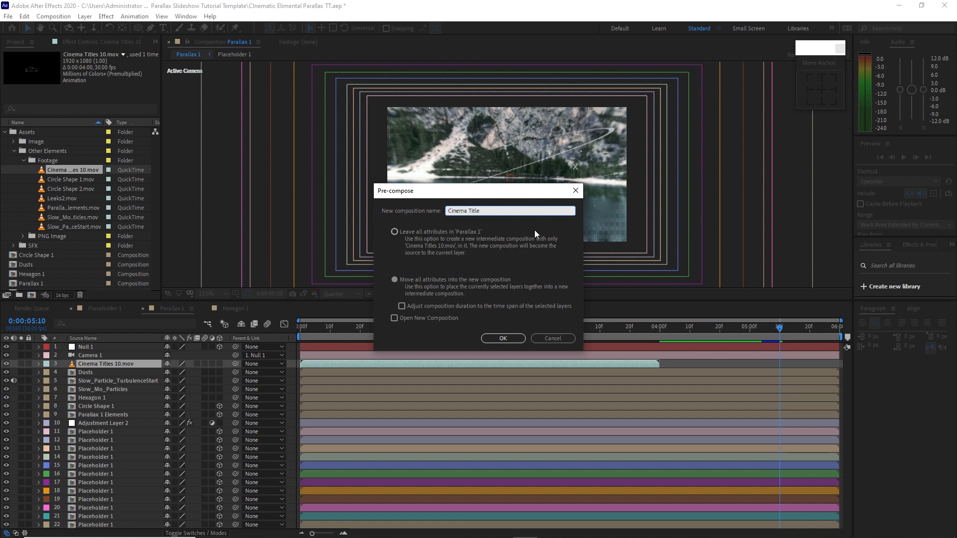
click(395, 280)
click(500, 338)
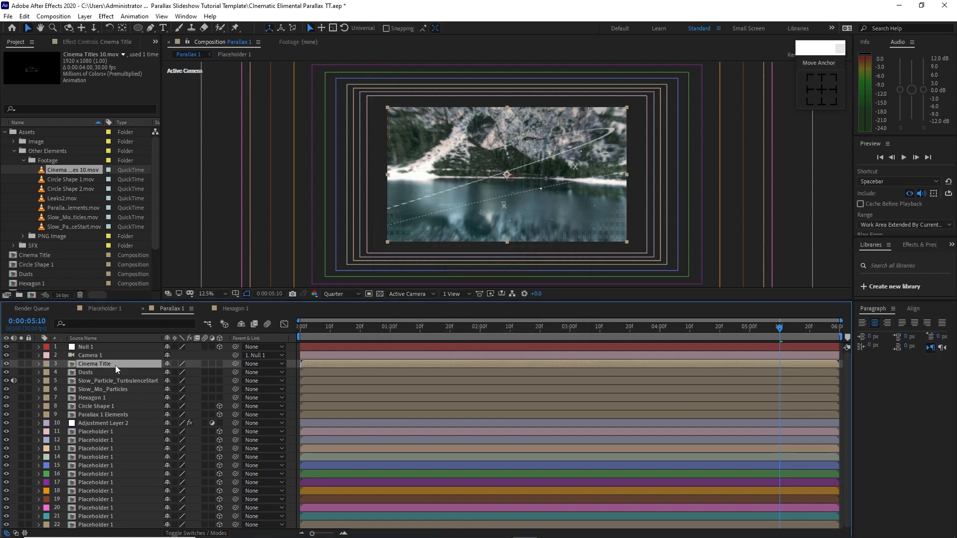
- Set the Cinema Title layer's position to 1027, 915 and make it a 3D layer
key(p)
click(173, 372)
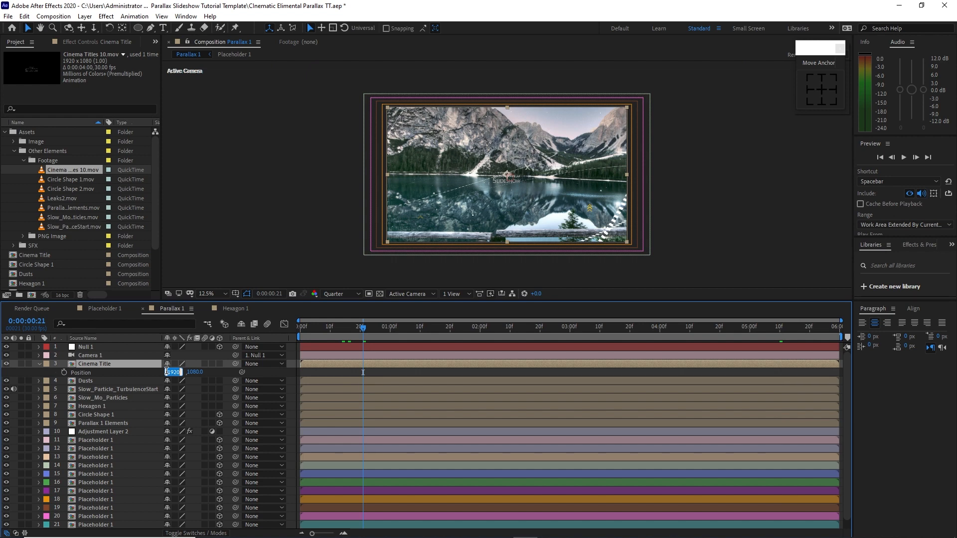
text(1027)
key(Tab)
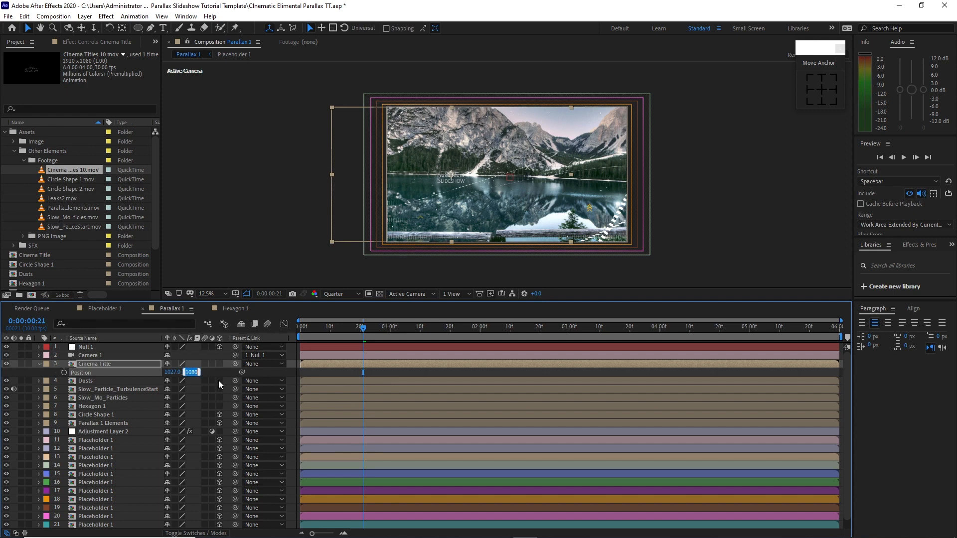
text(915)
click(235, 232)
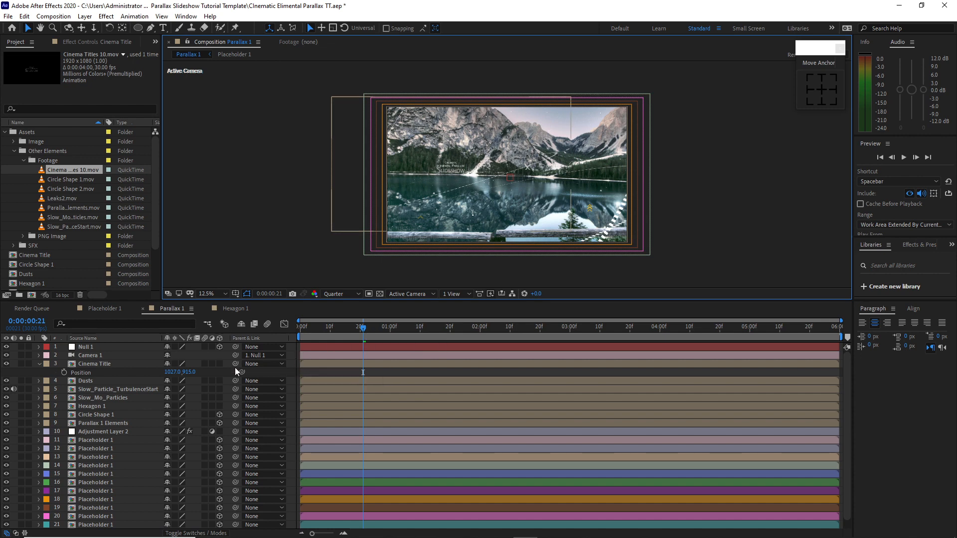
click(220, 364)
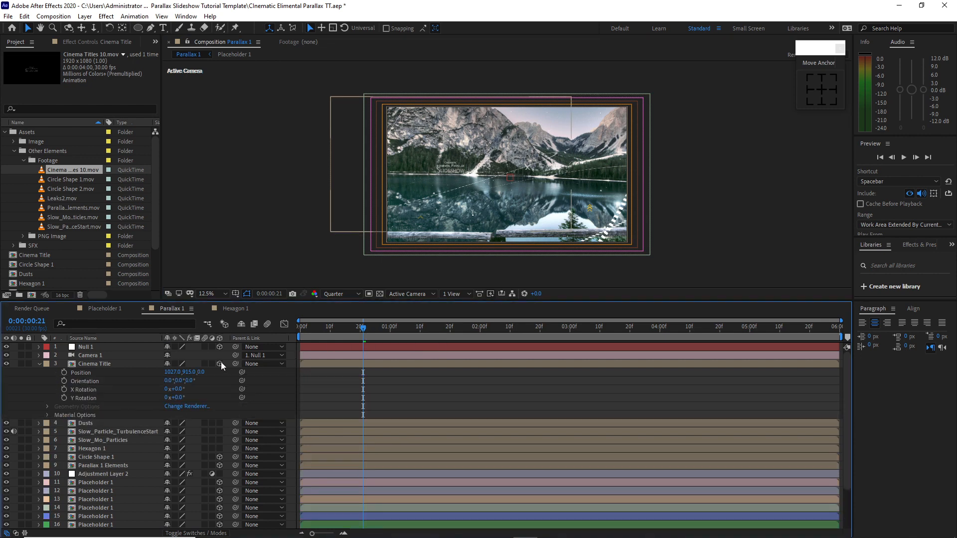
click(39, 364)
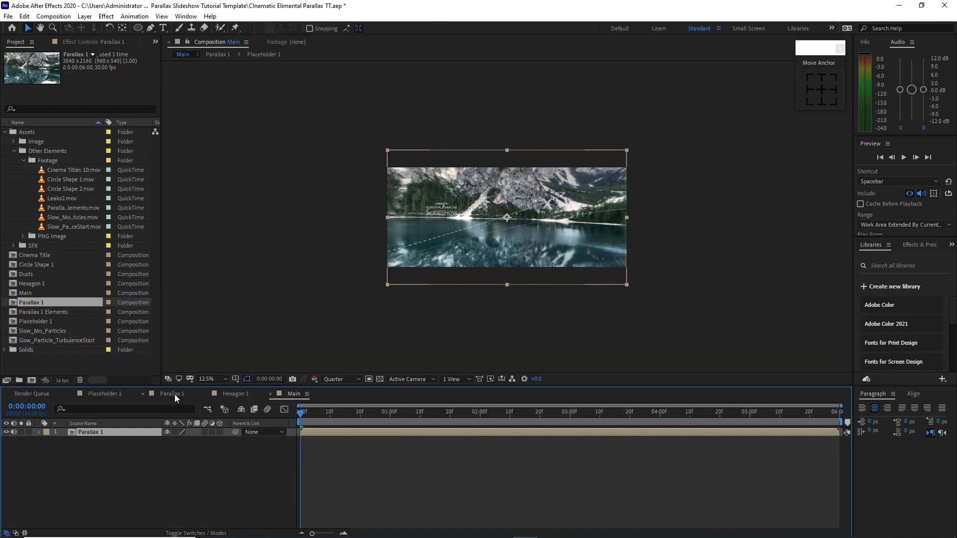
- Add the whooshes-wings-flap.wav sound effect to the Parallax 1 composition directly below Cinema Title, starting at 0:00:03:12
click(174, 393)
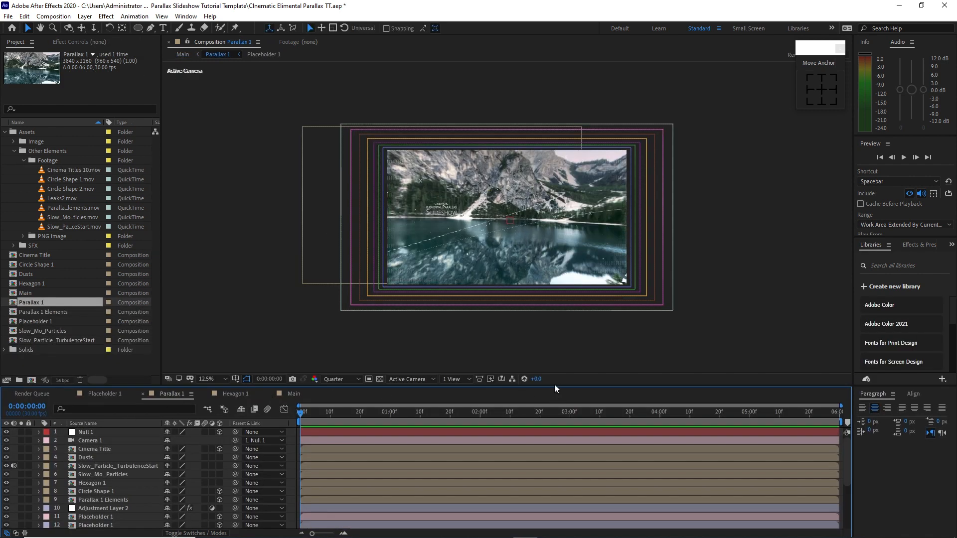
drag(554, 386, 543, 327)
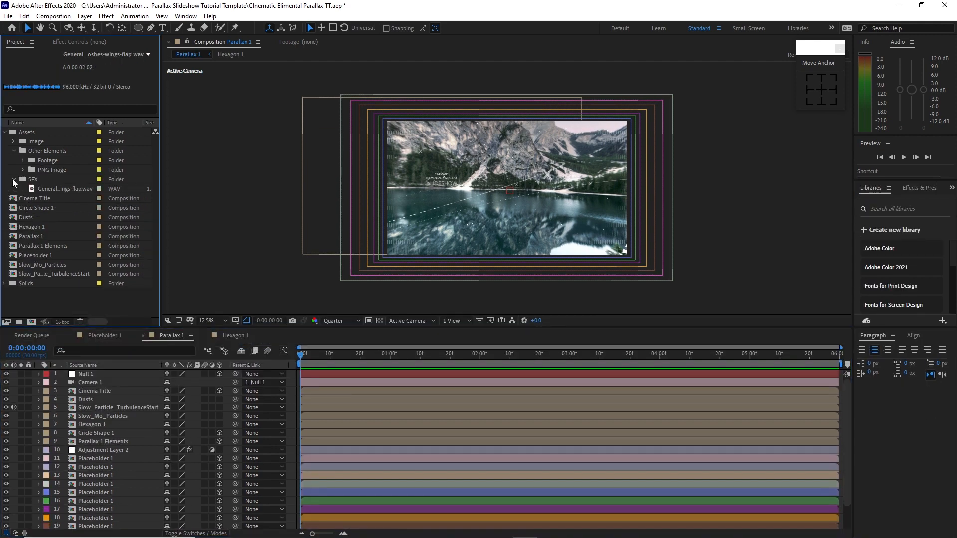
drag(51, 189, 89, 397)
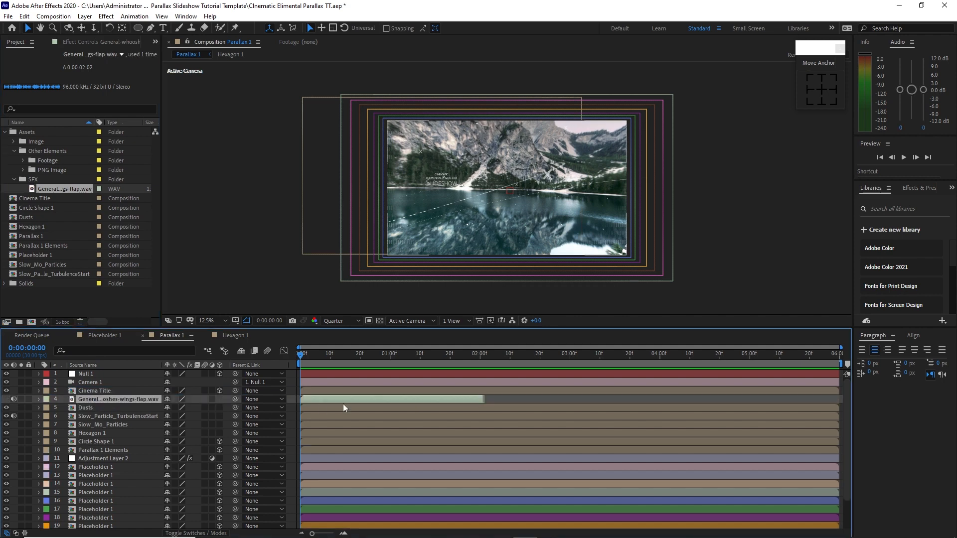
click(604, 357)
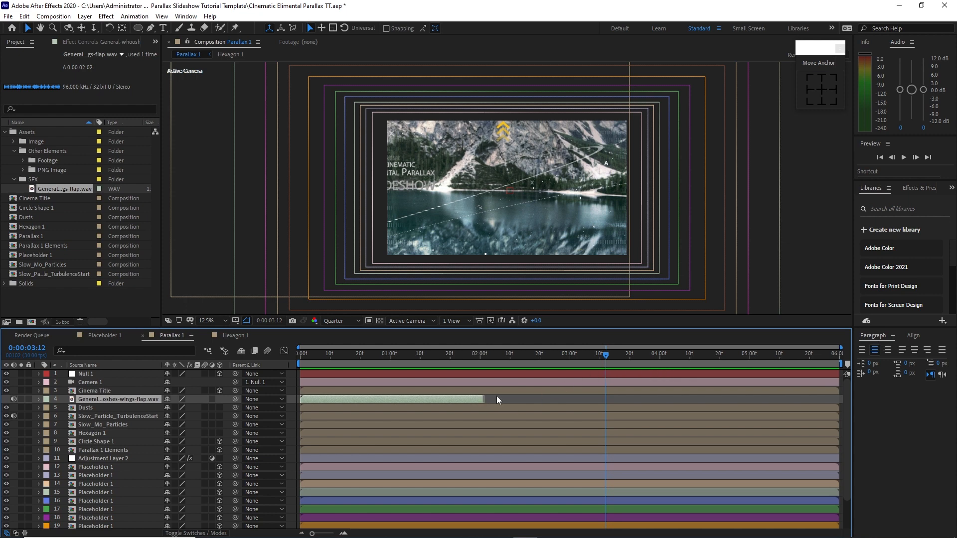
key(bracketleft)
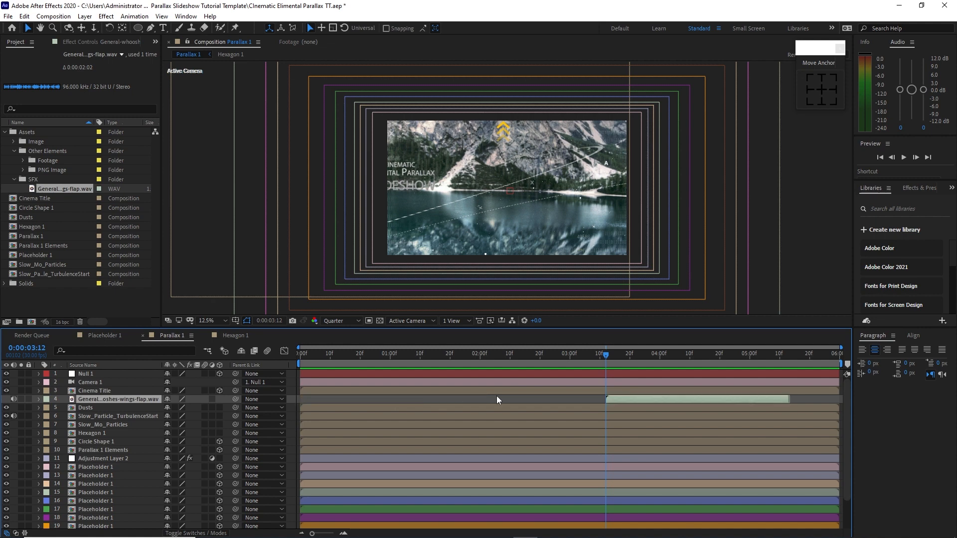
- Create a 3840 x 1600 composition named "Main 1" and add Parallax 1 to it as a layer
click(54, 16)
click(67, 23)
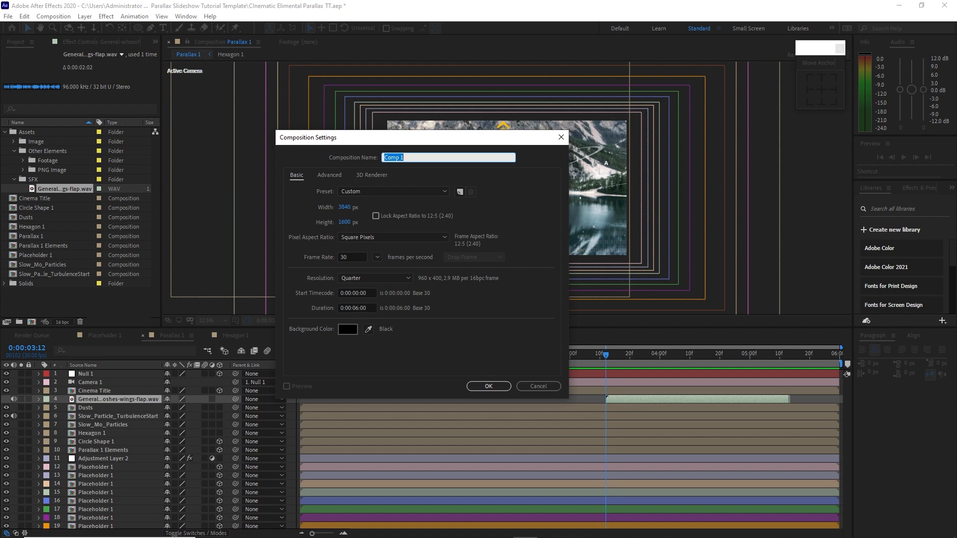
text(Main 1)
click(492, 386)
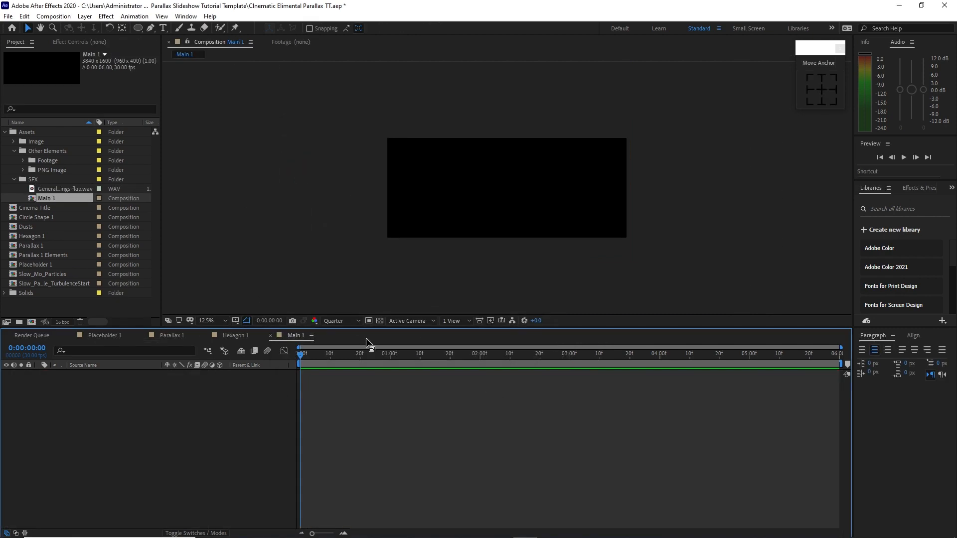
drag(37, 245, 79, 391)
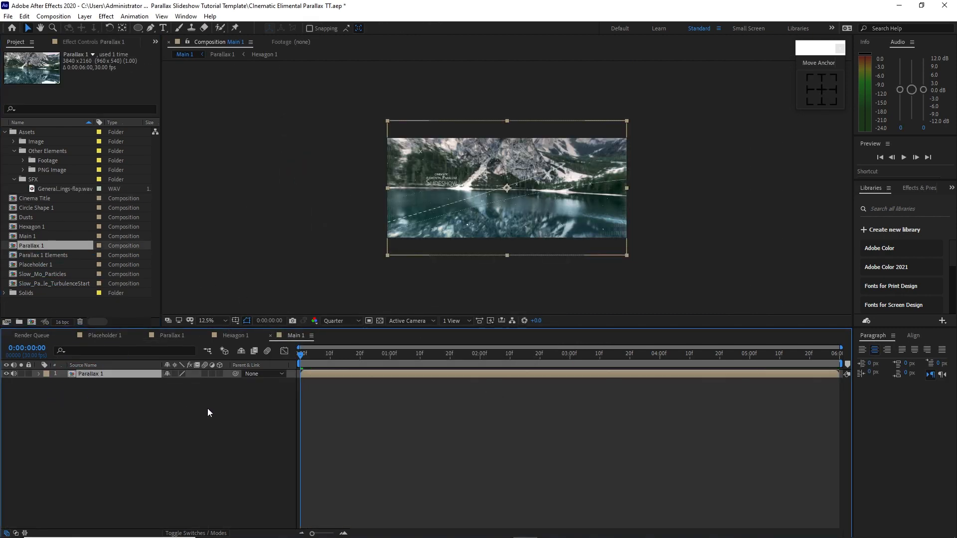
key(space)
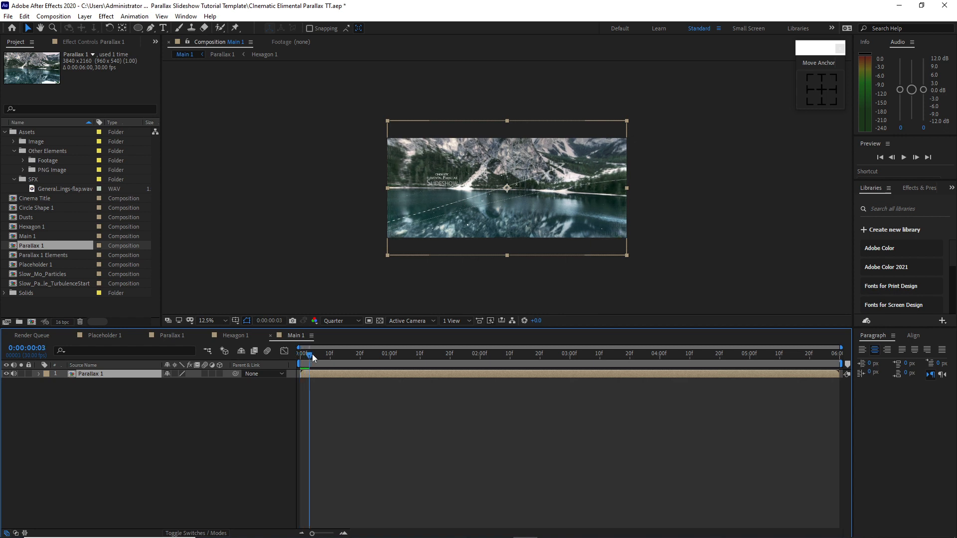
drag(407, 349, 362, 343)
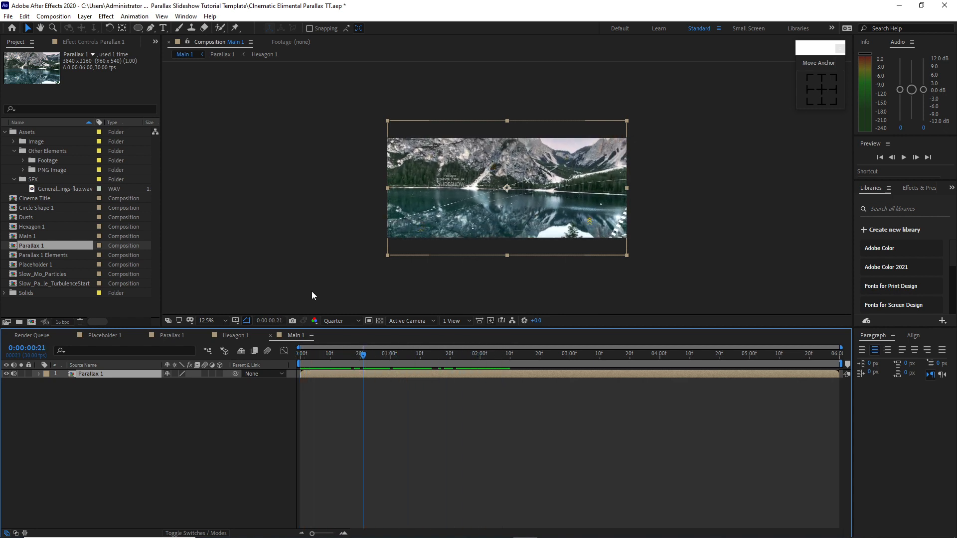
- Create a composition named "Cinematic" with a width of 3840 px and a height of 2160 px
click(54, 16)
click(75, 26)
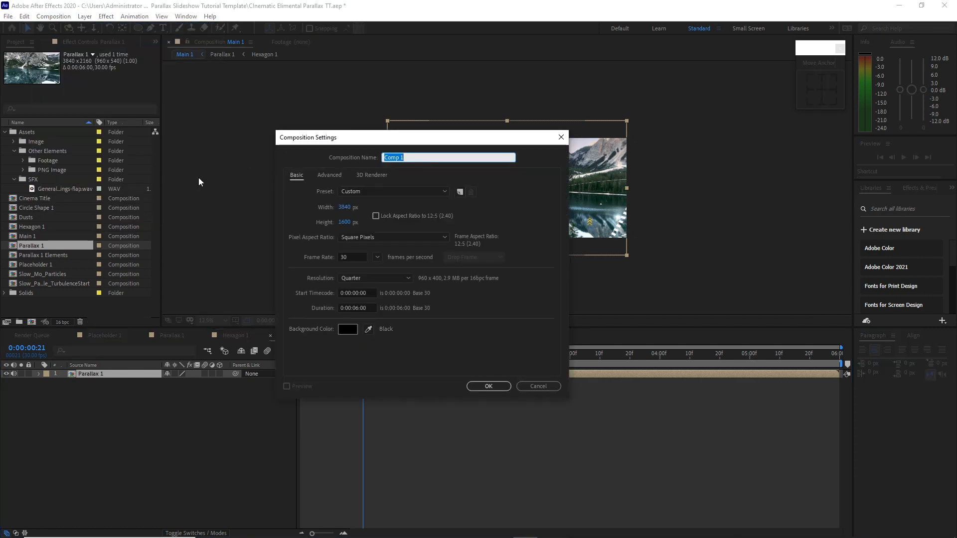
text(Cin)
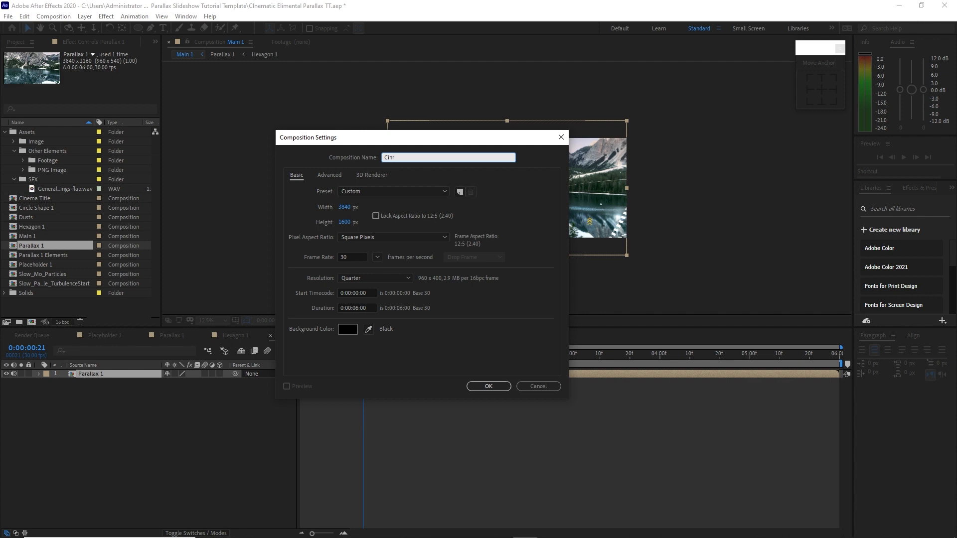
text(ematic)
click(342, 223)
text(2160)
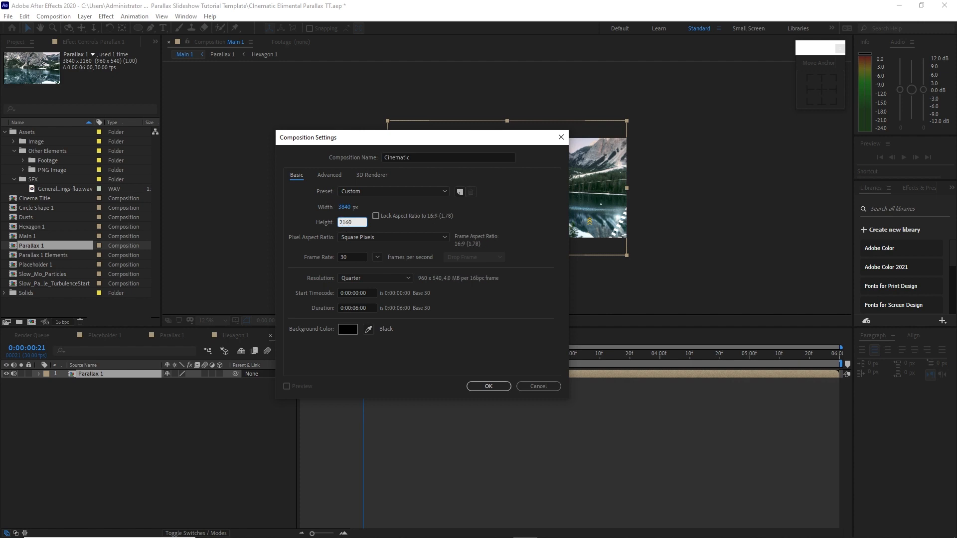
click(497, 388)
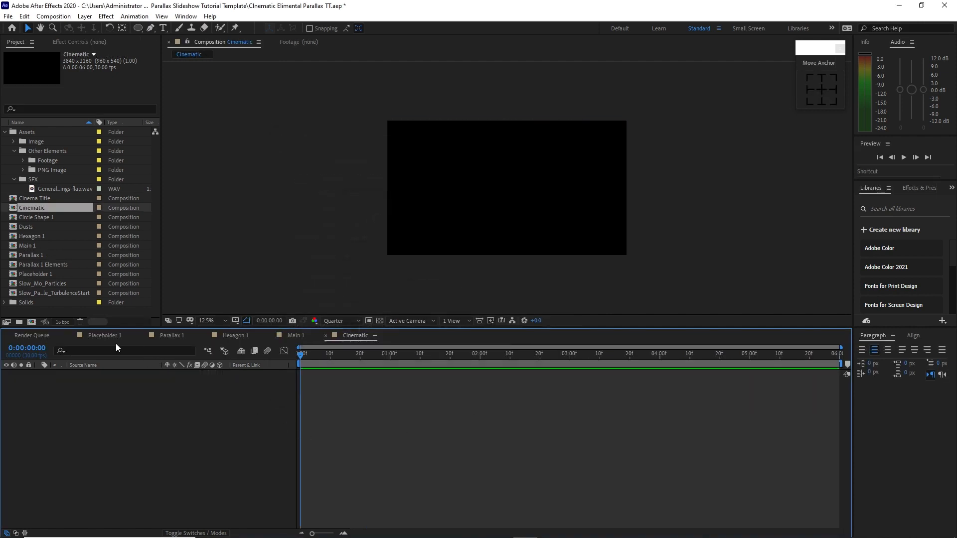
- Add Main 1 to the Cinematic composition as a layer and preview the playback
drag(44, 247, 86, 396)
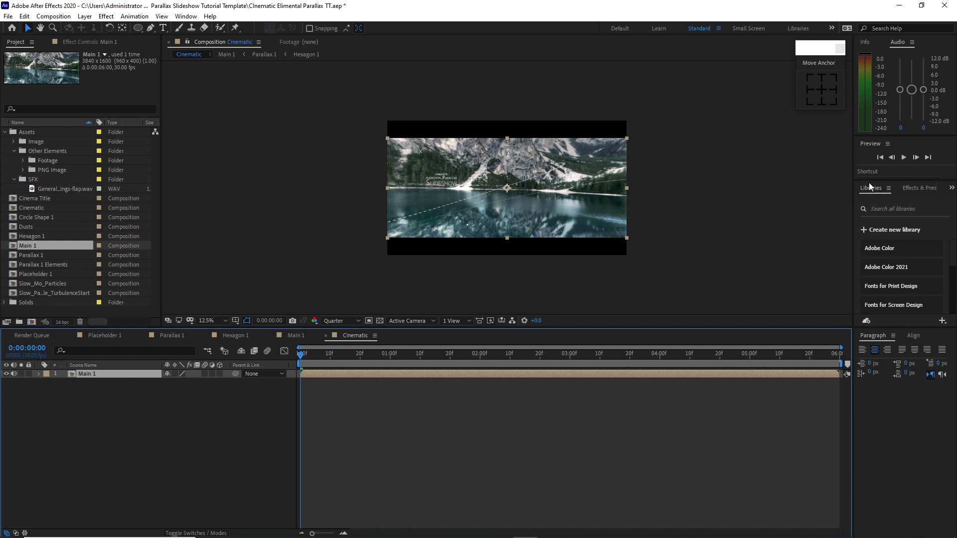
click(906, 157)
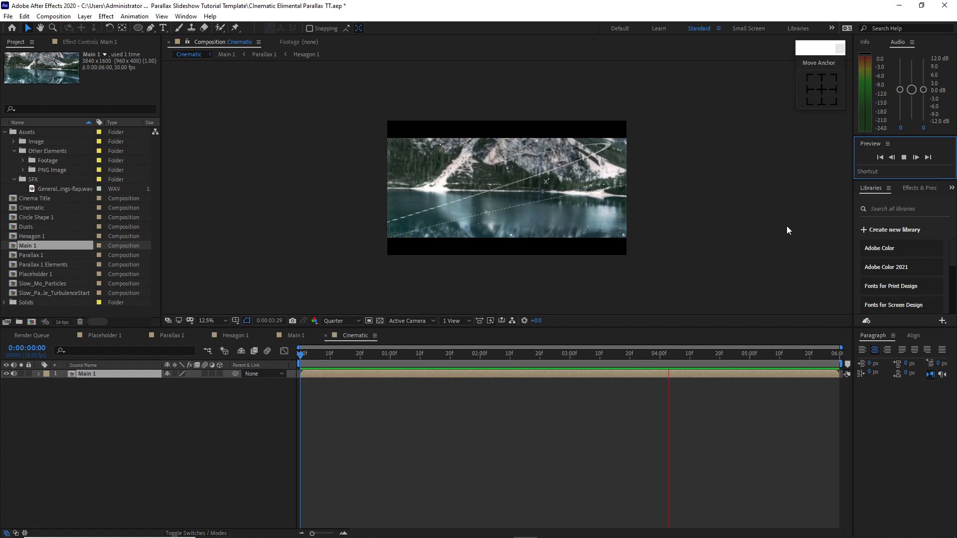
click(901, 160)
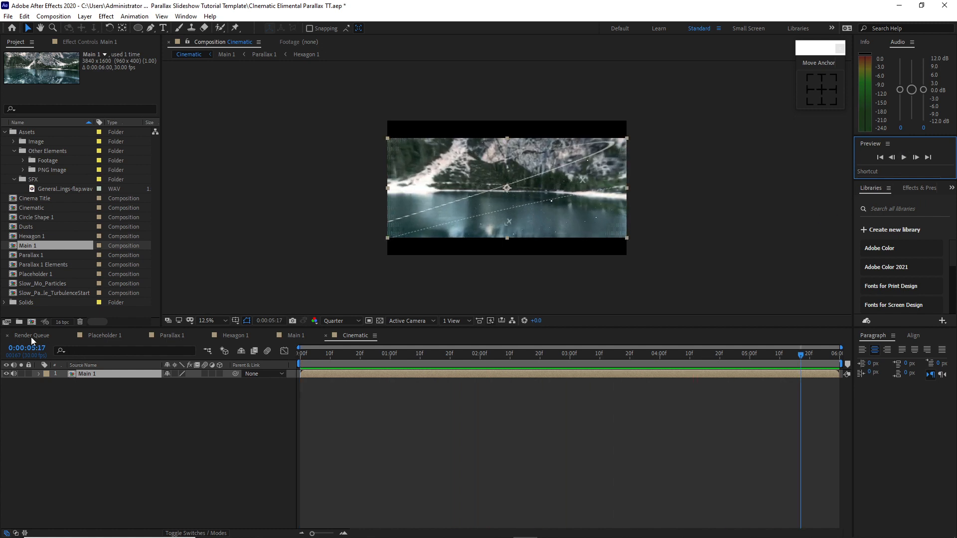
- Create a project folder named "Scene 1" and move all compositions into it, with the Assets folder collapsed
click(19, 322)
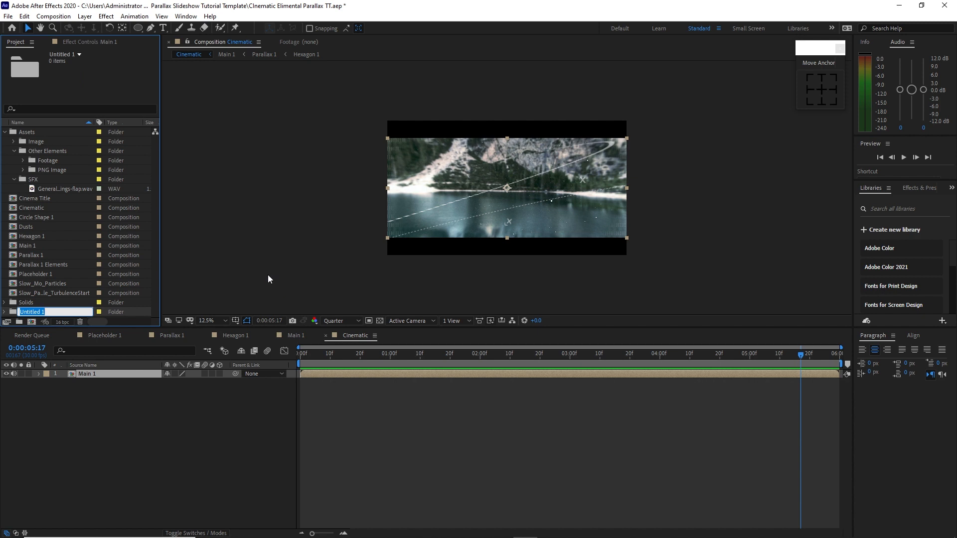
text(Scene)
click(14, 179)
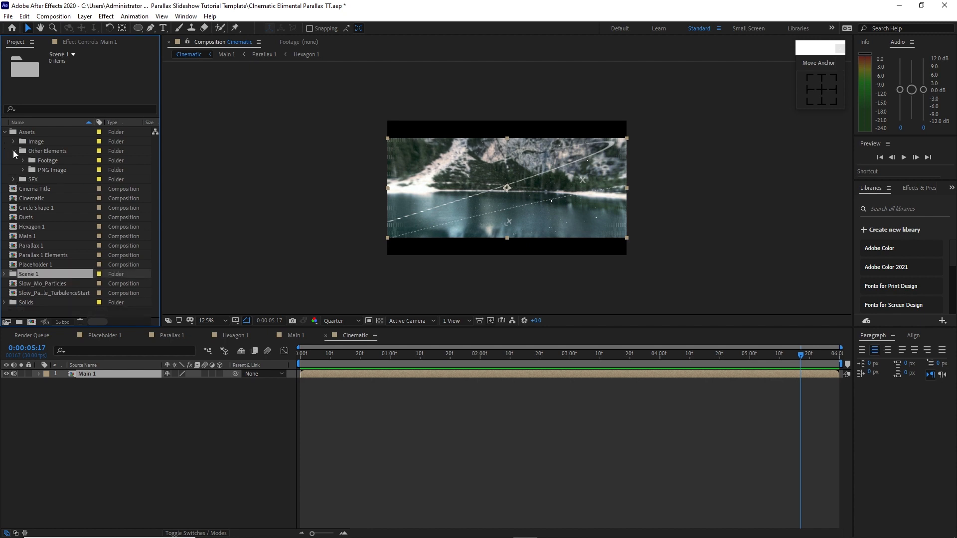
click(14, 151)
click(5, 132)
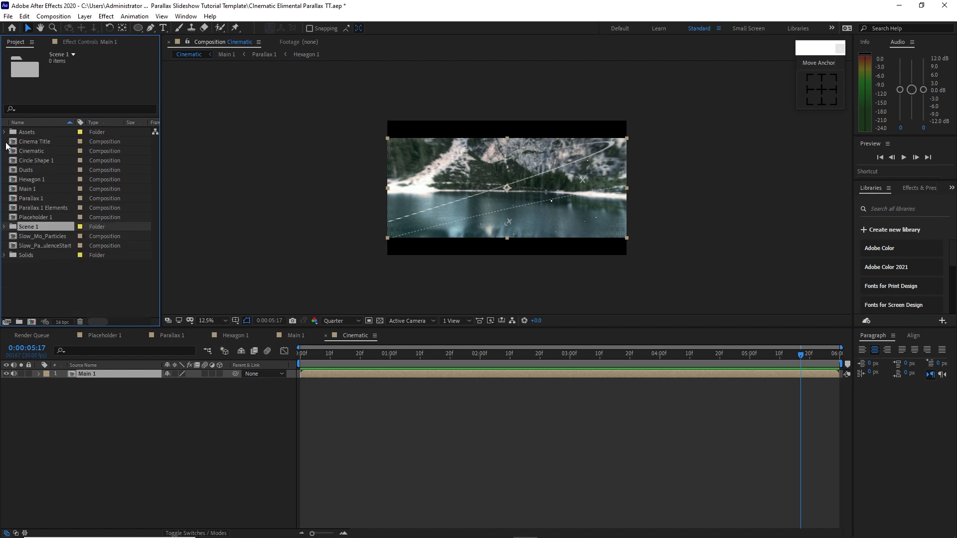
drag(6, 142, 49, 227)
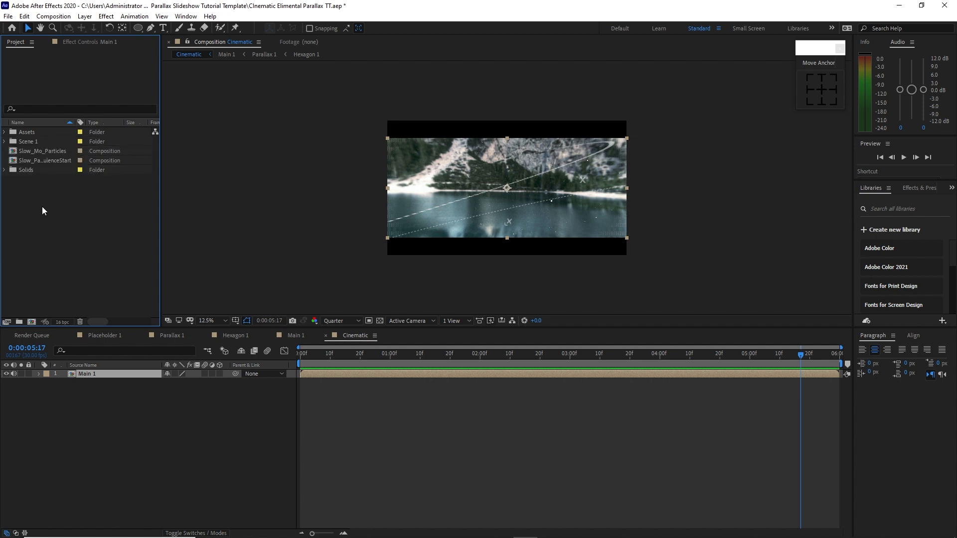
drag(6, 150, 26, 143)
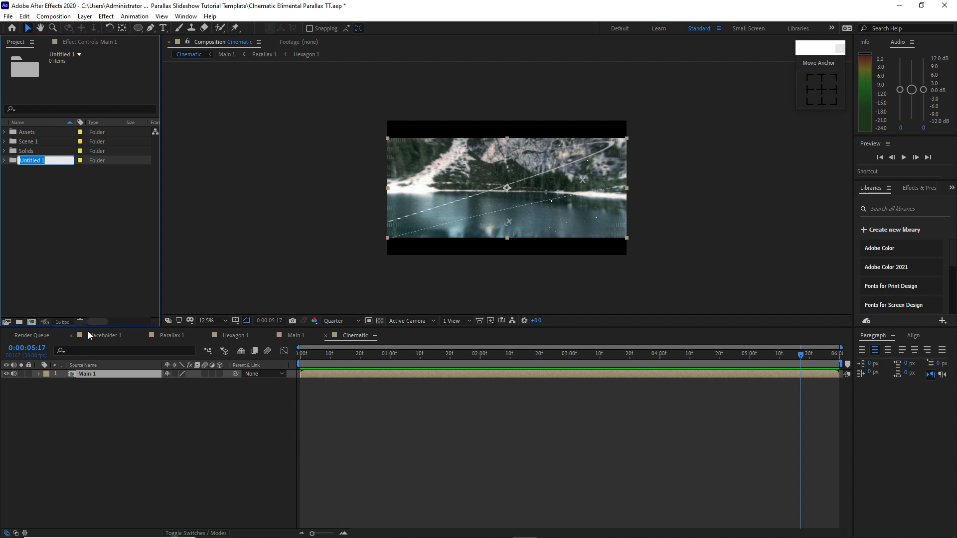
- Create a project folder named "Scene 2" and duplicate all compositions inside the Scene 1 folder
text(Scene 2)
click(4, 142)
drag(9, 157, 53, 245)
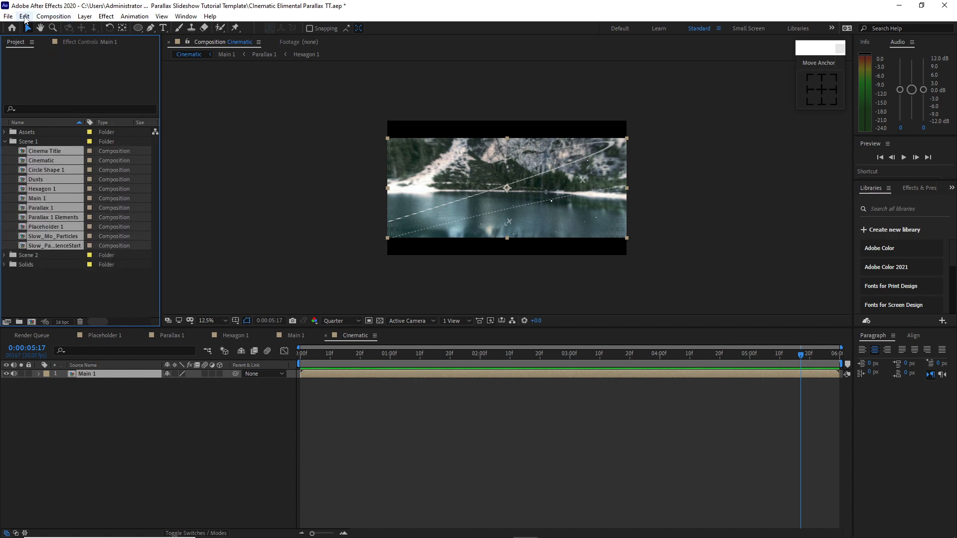
click(24, 16)
click(31, 138)
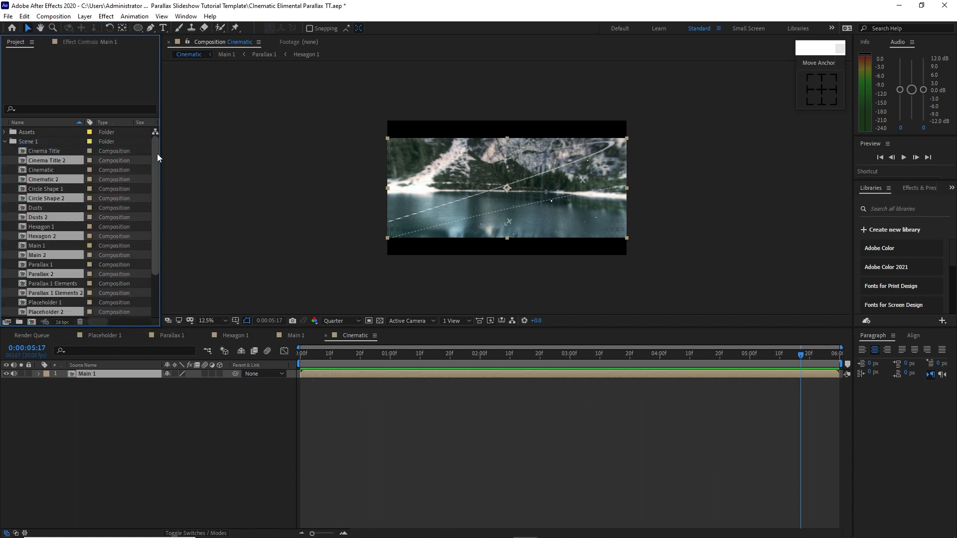
- Move the duplicated compositions into the Scene 2 folder and collapse the Scene 1 folder
drag(157, 154, 156, 185)
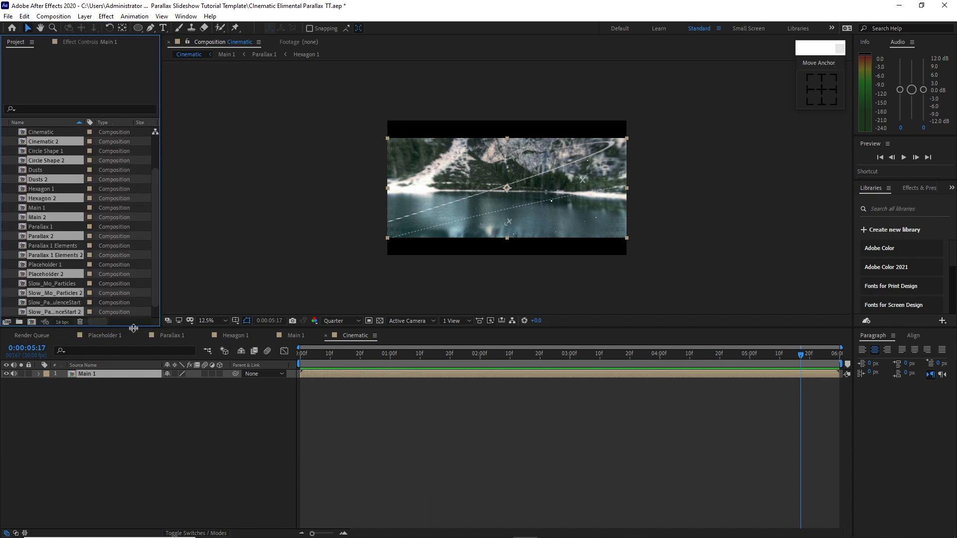
drag(97, 326, 94, 389)
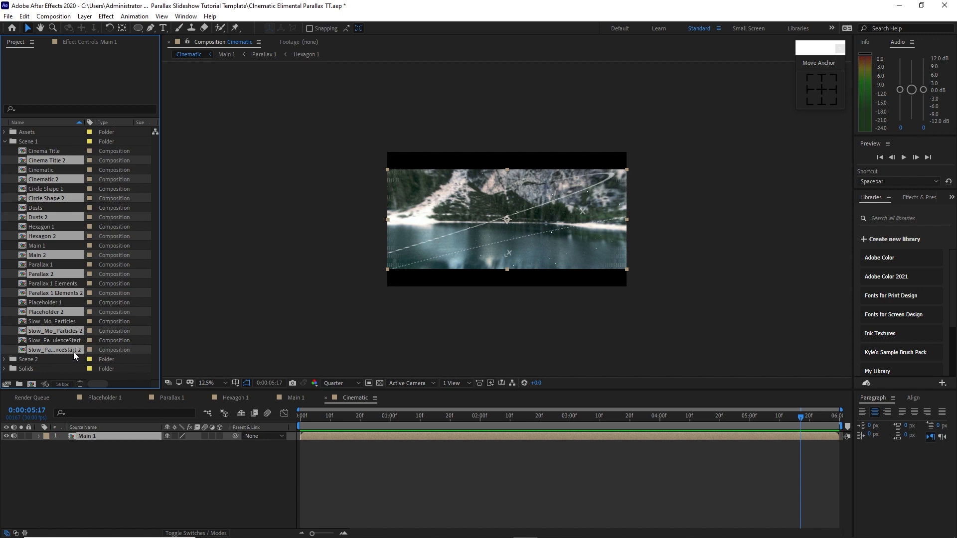
drag(70, 351, 70, 361)
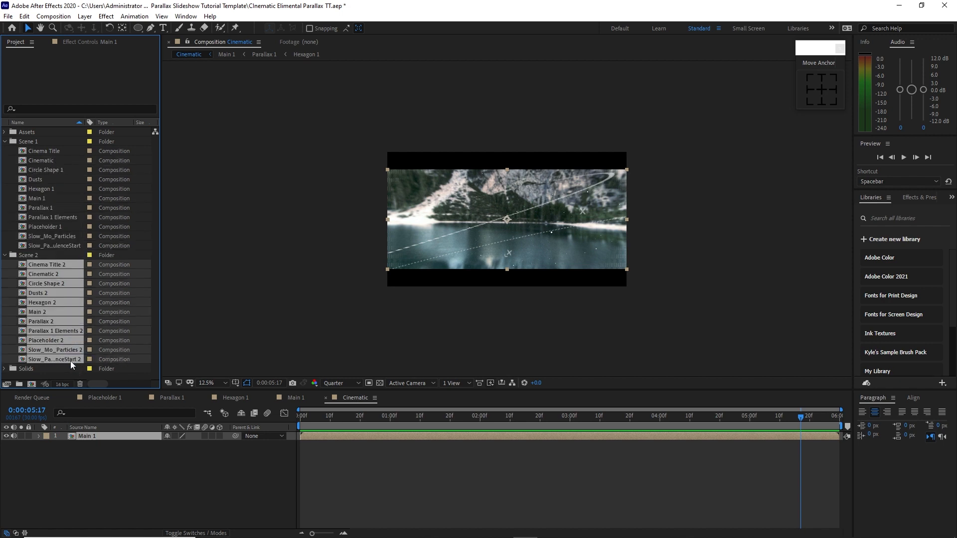
click(5, 142)
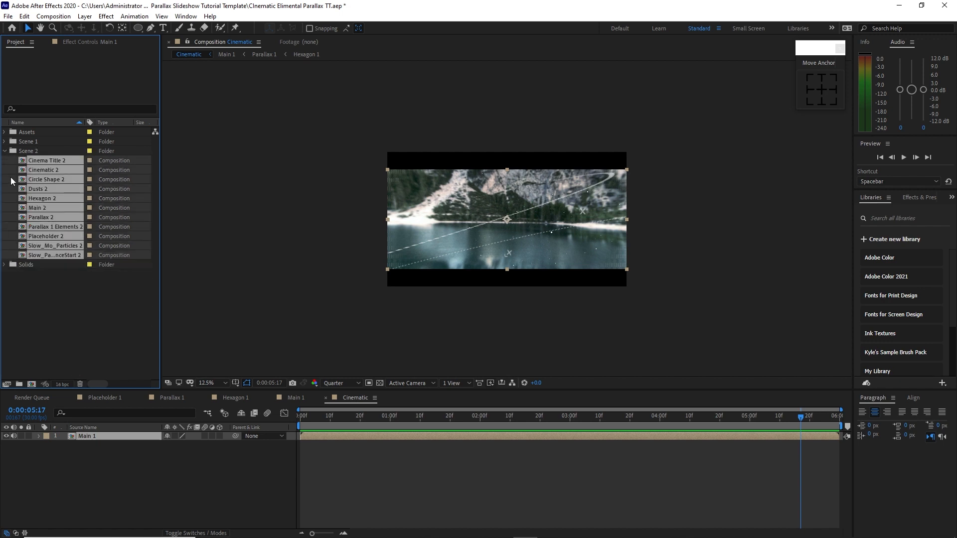
- Close the Placeholder 1, Parallax 1 and Hexagon 1 timelines
click(70, 398)
click(71, 398)
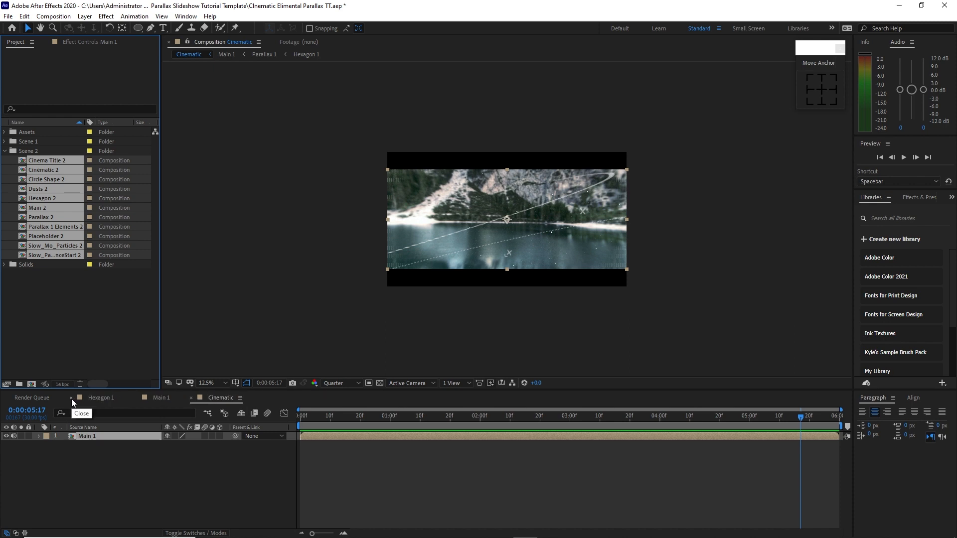
click(70, 398)
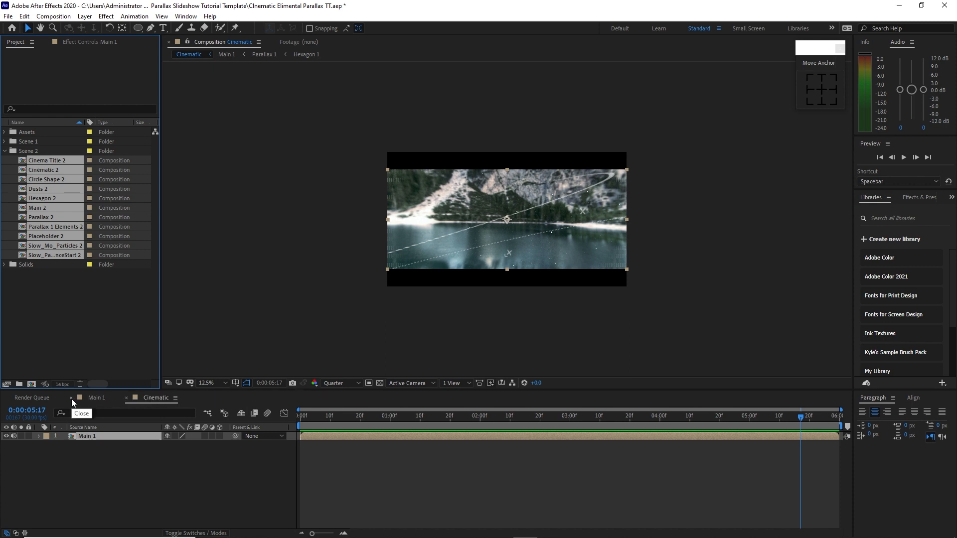
- Open all Scene 2 compositions, then close Dusts 2, Hexagon 2, Parallax 1 Elements 2, Slow_Mo_Particles 2 and Slow_Particle_TurbulenceStart 2
double_click(25, 166)
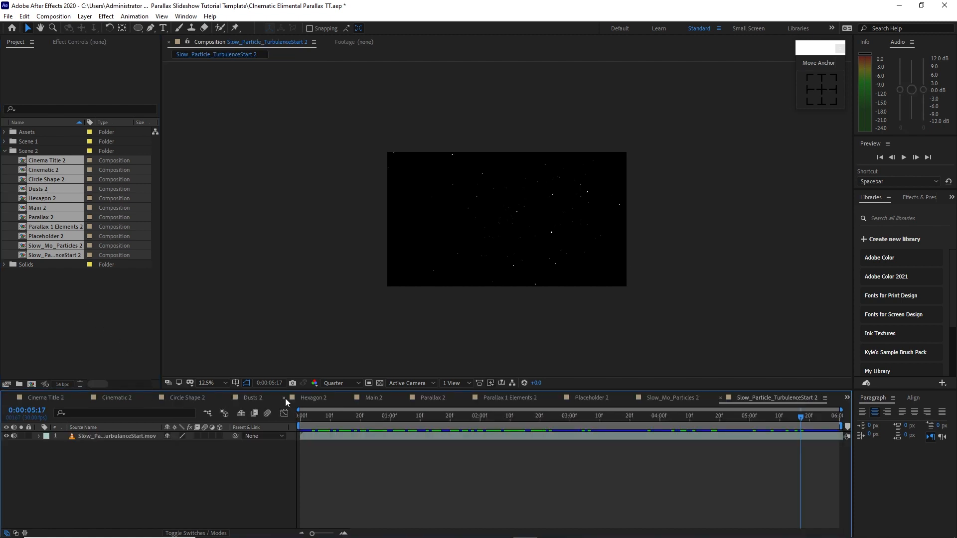
click(285, 398)
click(285, 399)
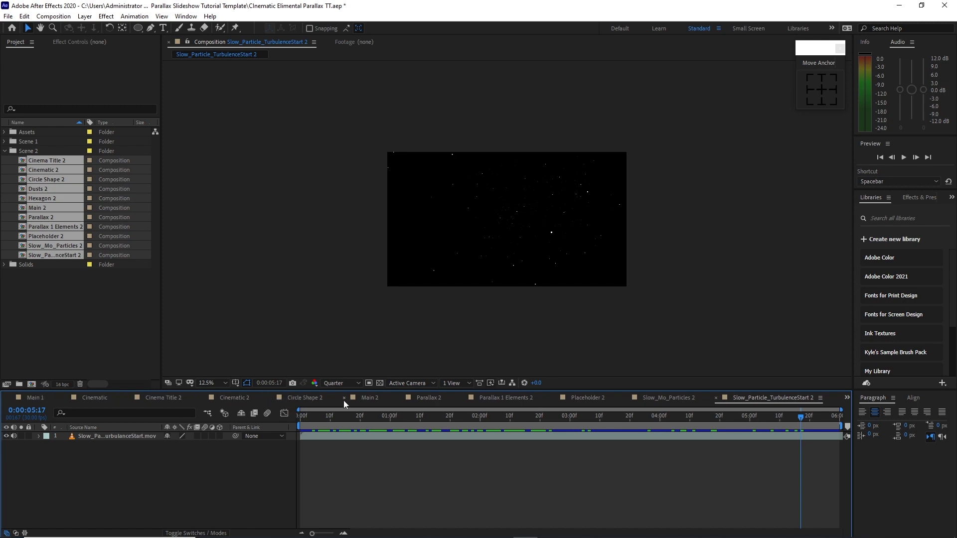
click(462, 398)
click(595, 397)
click(595, 397)
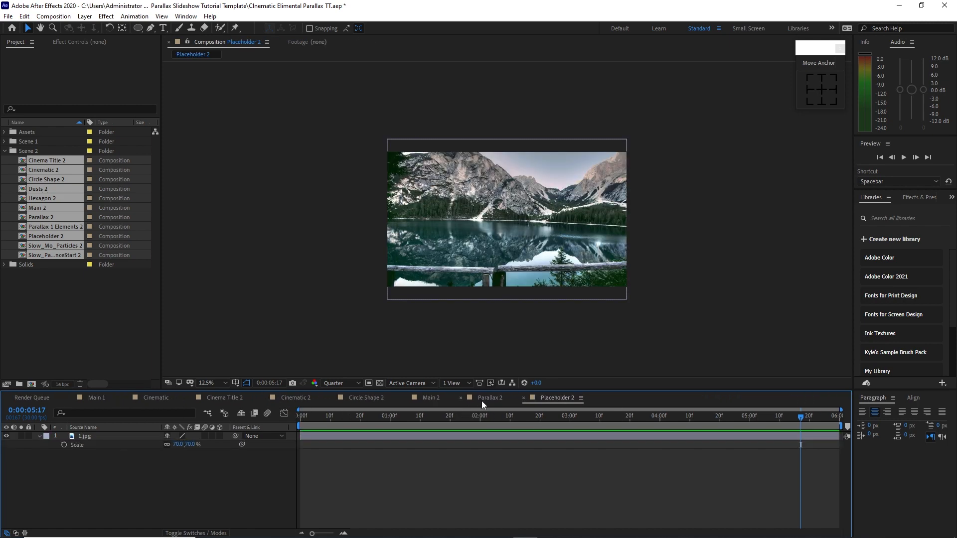
- Reorder the open timelines so that Placeholder 2 is followed by Parallax 2, Main 2 and Cinematic 2
drag(481, 401, 564, 394)
drag(427, 398, 572, 396)
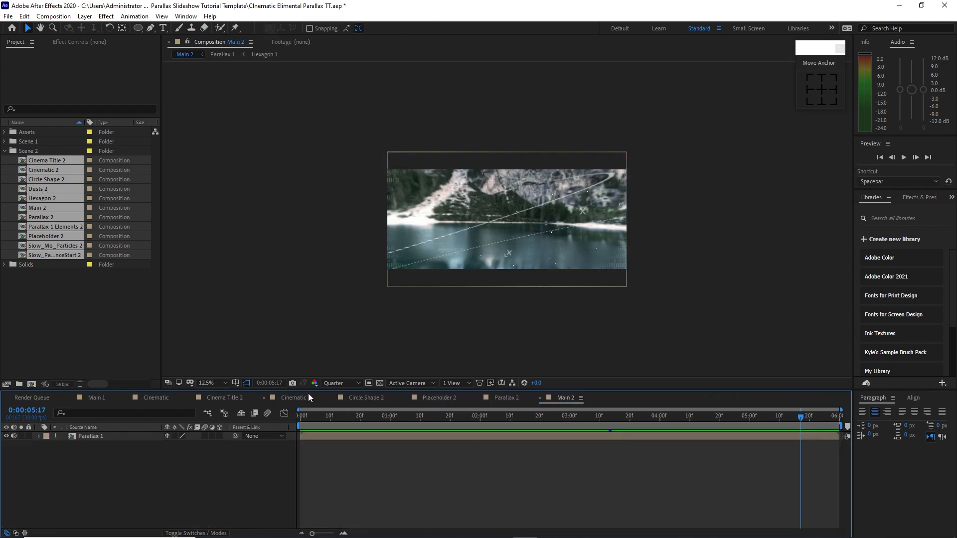
drag(307, 397, 569, 396)
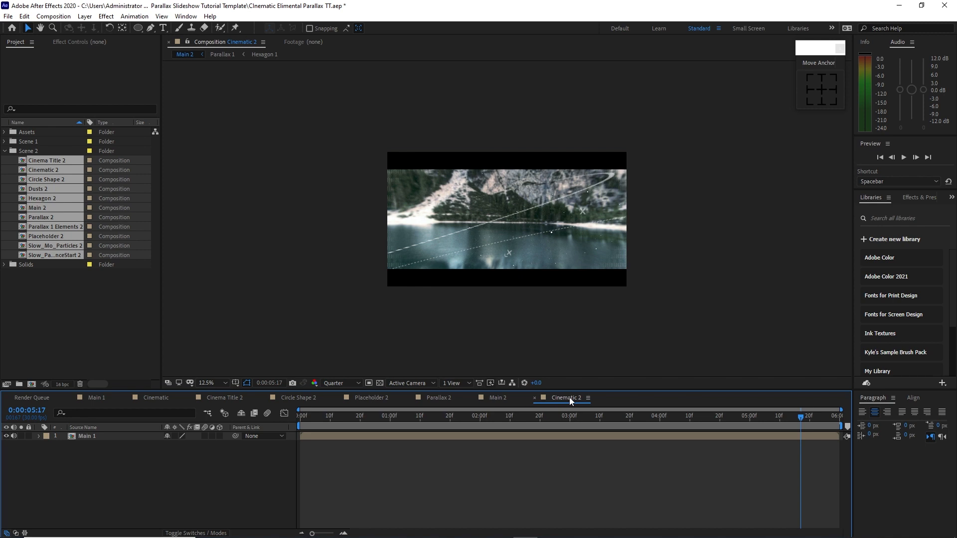
- Close the Cinema Title 2 timeline and delete the Cinema Title 2 composition from the Scene 2 folder
click(190, 398)
click(41, 160)
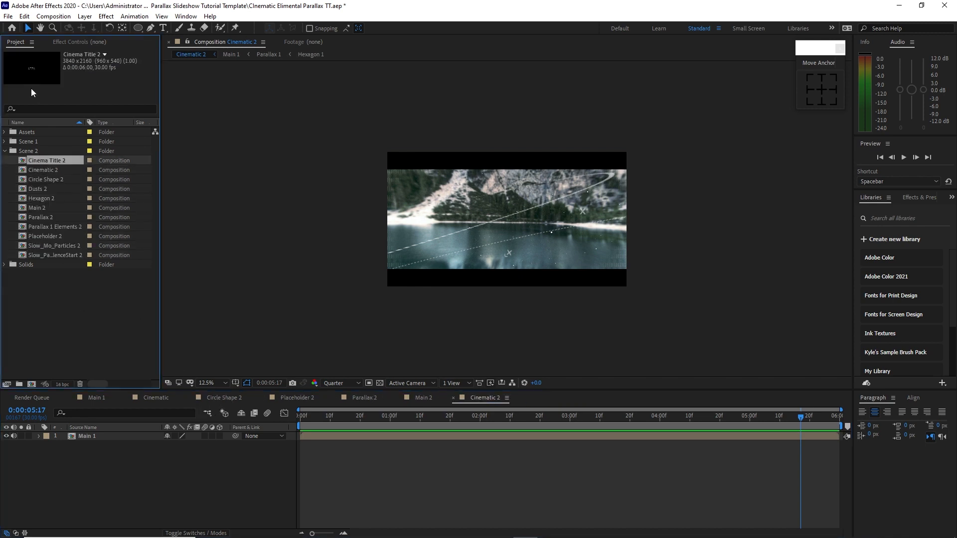
click(24, 16)
click(42, 130)
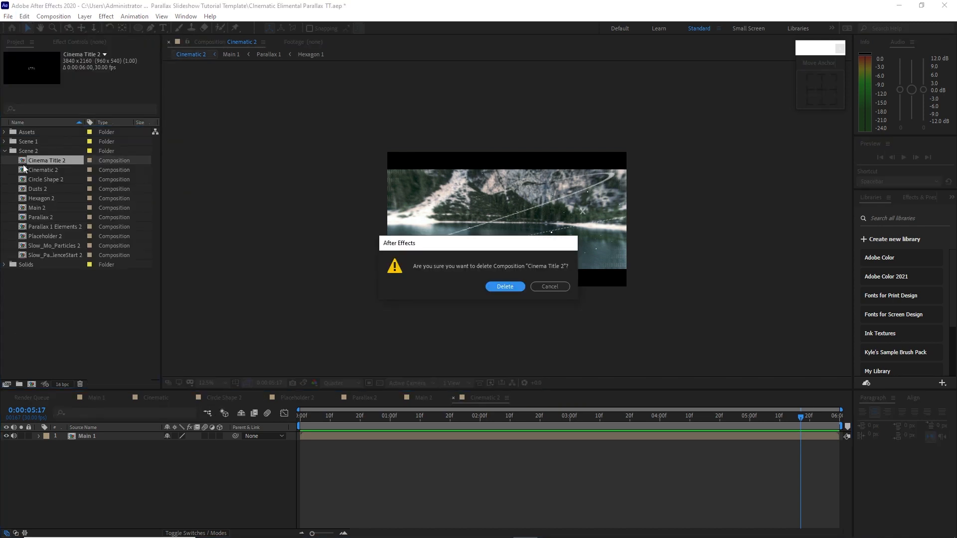
click(504, 287)
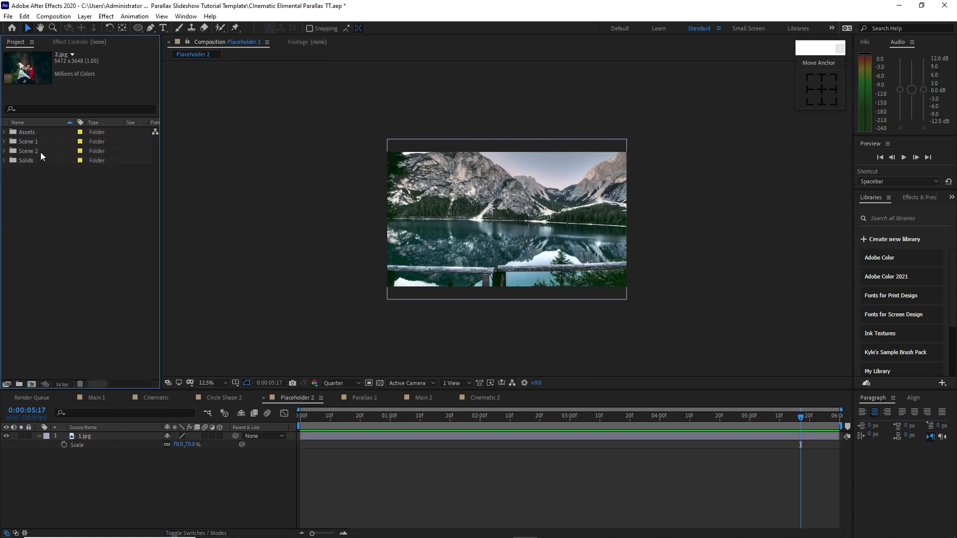
- Add 2.jpg from the Assets Image folder to Placeholder 2 and delete the 1.jpg layer
click(5, 132)
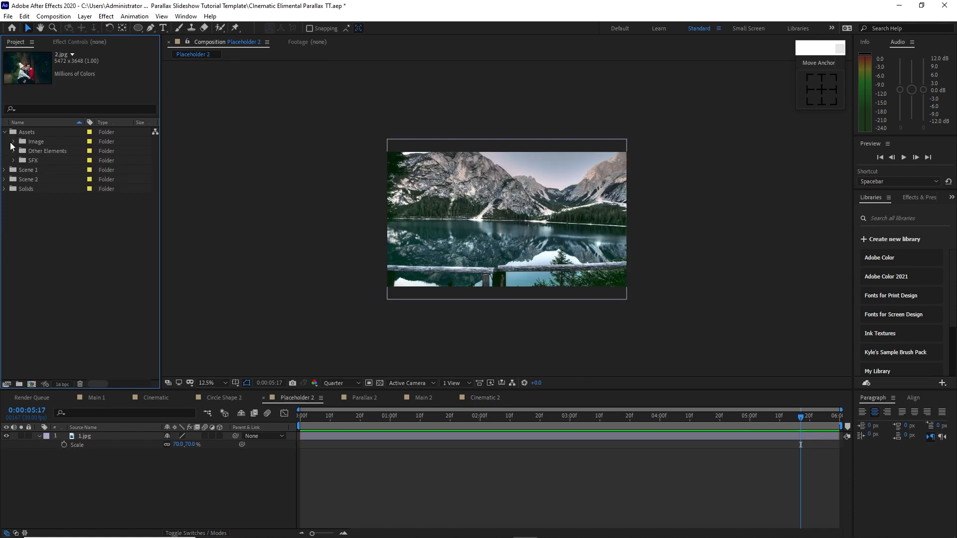
click(12, 143)
drag(40, 161, 84, 461)
click(103, 437)
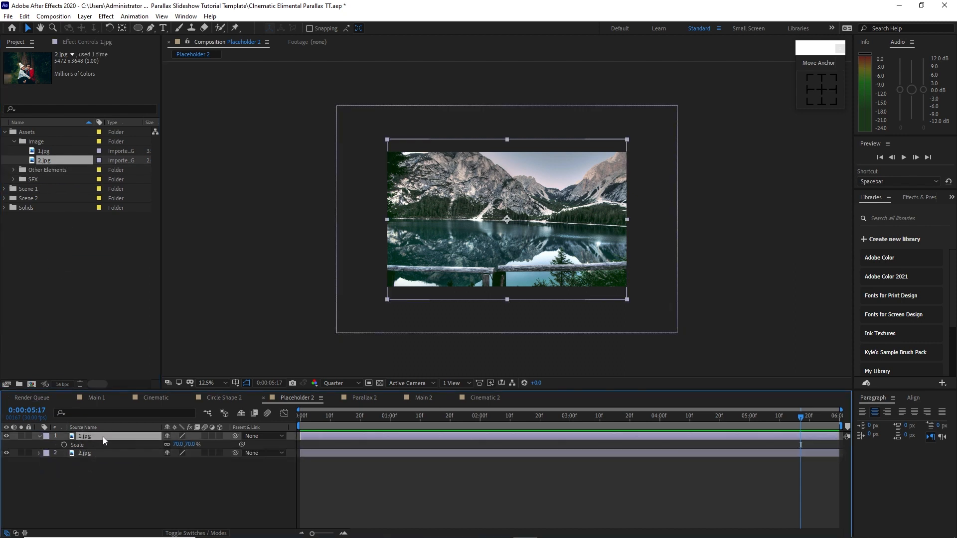
key(Delete)
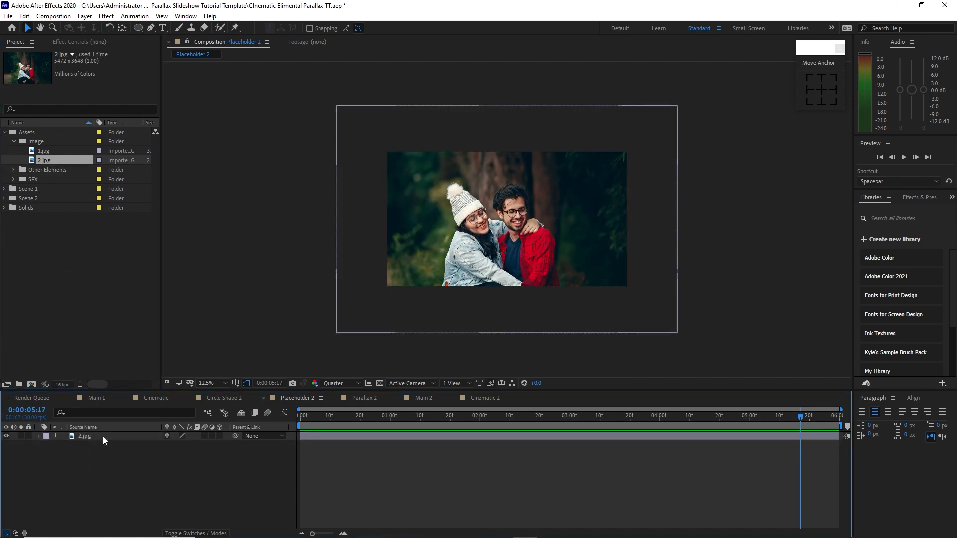
- Scale 2.jpg down to about the frame width in Placeholder 2 and set its position to 1920, 886
key(s)
drag(178, 444, 124, 450)
key(p)
click(154, 480)
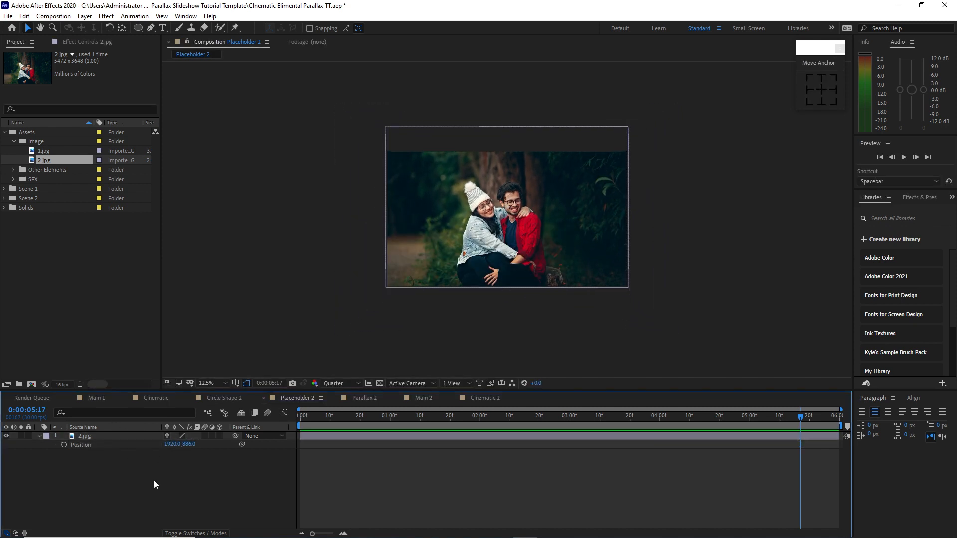
- Replace Circle Shape 1.mov with the Circle Shape 2.mov footage in the Circle Shape 2 composition
click(215, 398)
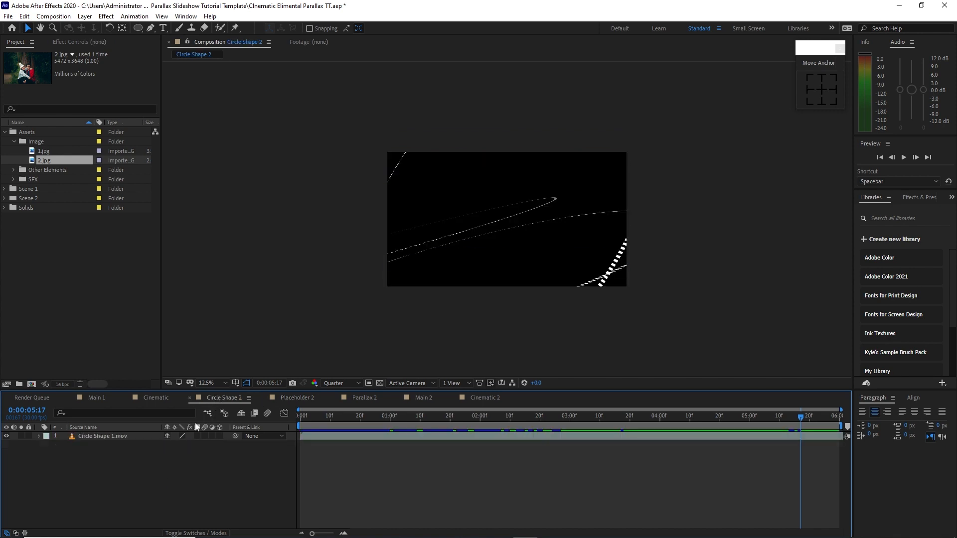
click(124, 435)
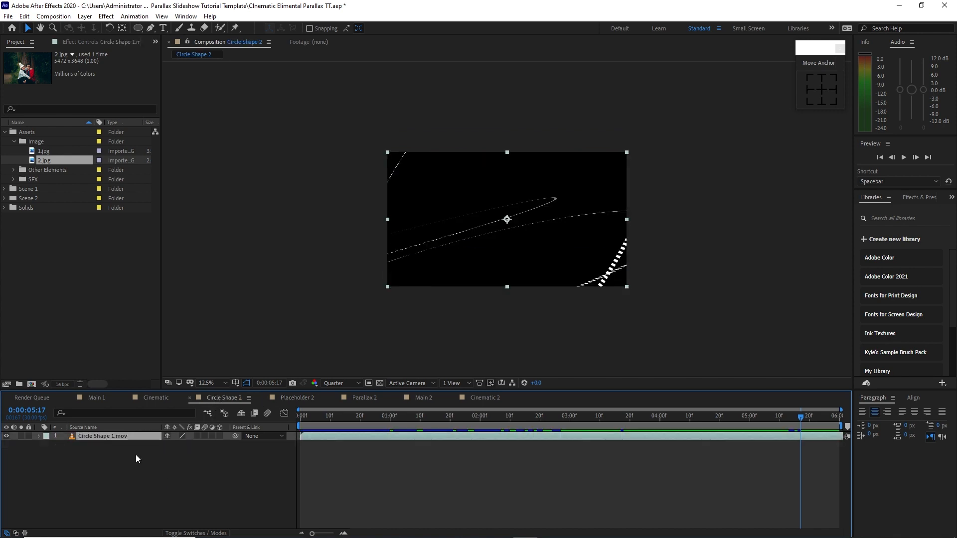
key(Delete)
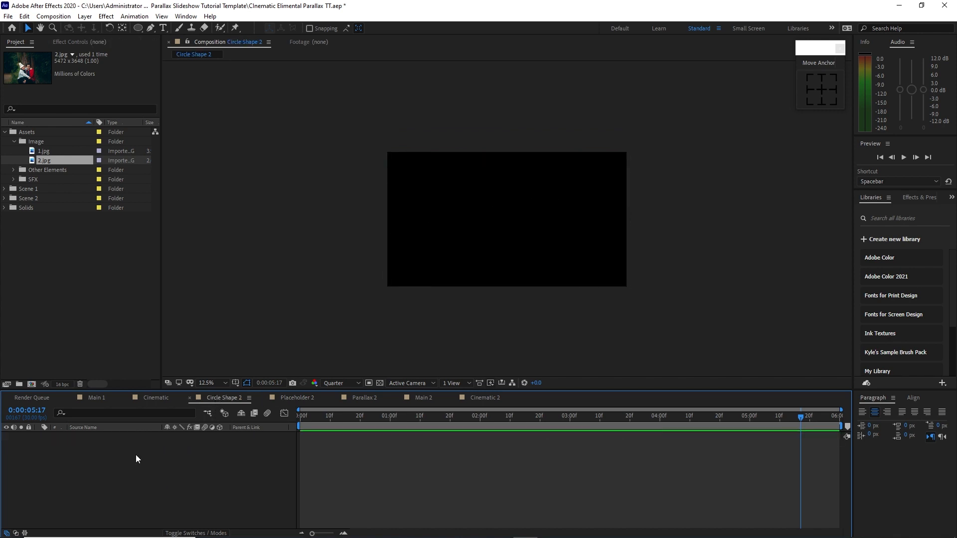
click(13, 169)
click(23, 179)
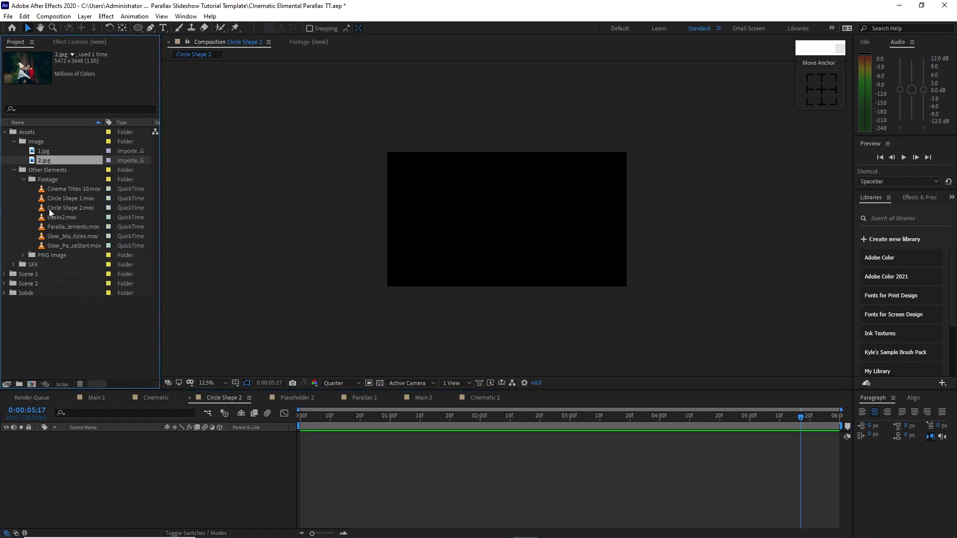
click(50, 208)
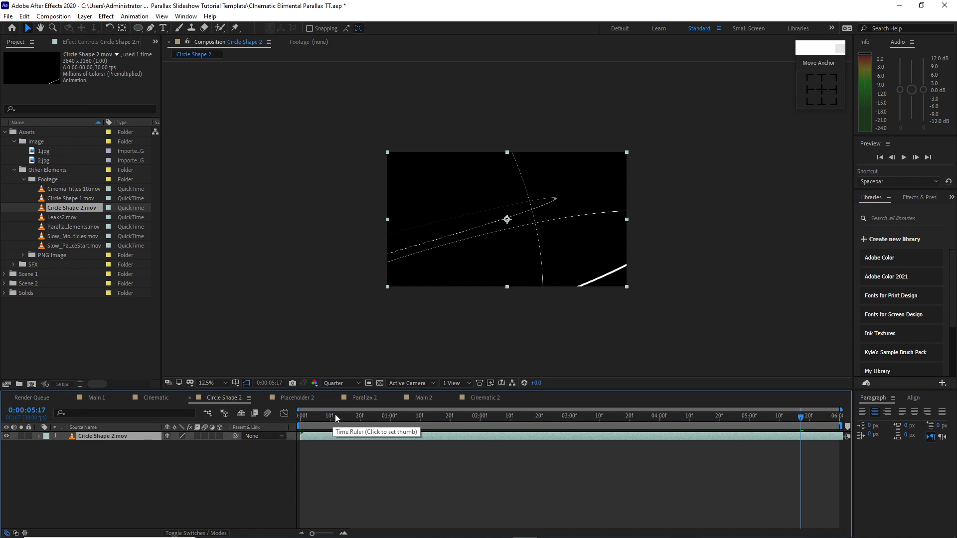
- In Parallax 2, replace the source of all Placeholder 1 layers with the Placeholder 2 composition
click(351, 398)
drag(573, 396, 535, 285)
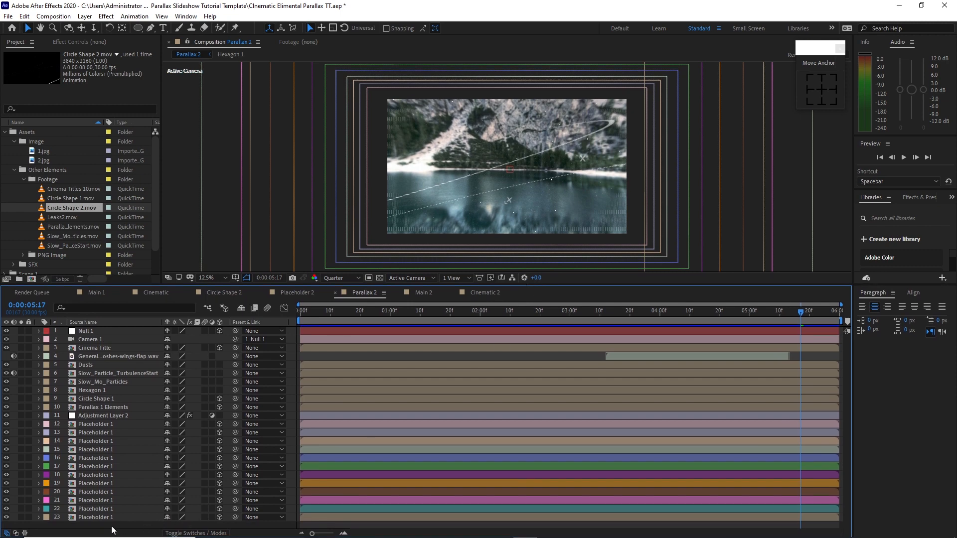
drag(111, 529, 111, 427)
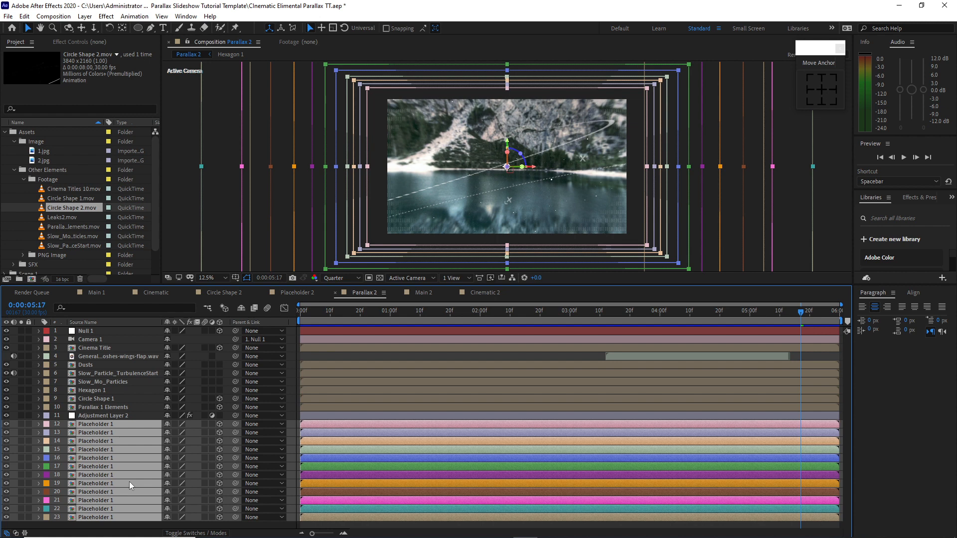
click(23, 179)
click(14, 170)
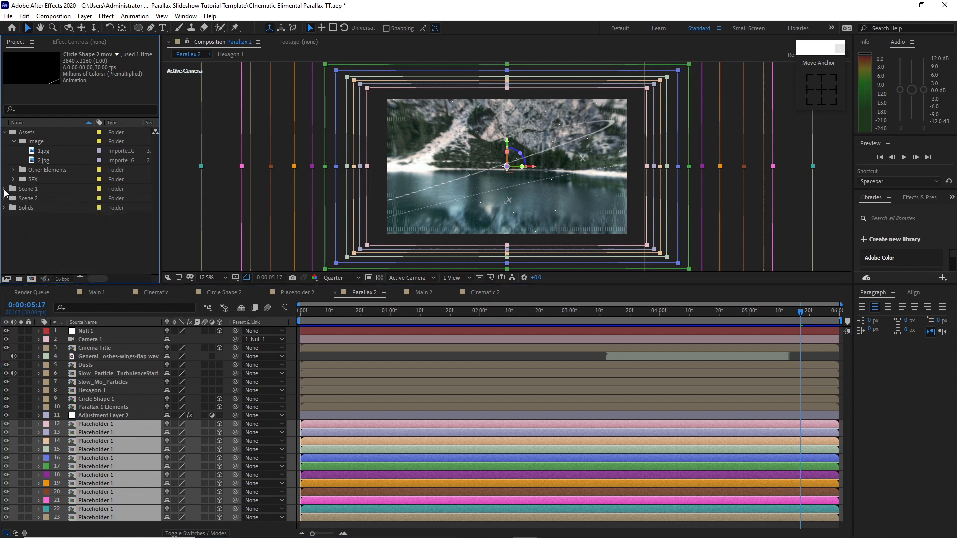
click(5, 198)
scroll(7, 208, down, 1)
scroll(8, 206, up, 1)
click(13, 141)
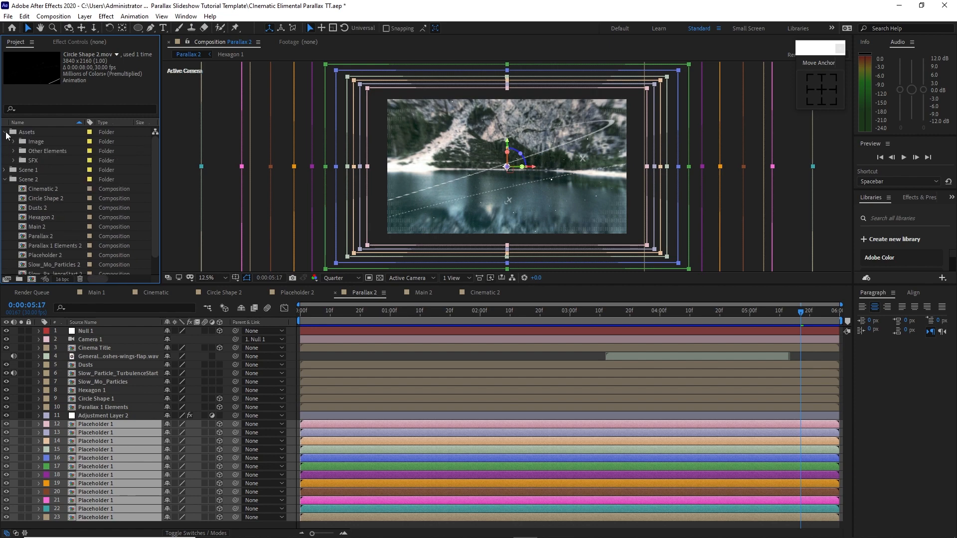
click(5, 132)
drag(53, 229, 106, 440)
- Swap the Parallax 1 Elements and Circle Shape 1 layers in Parallax 2 for Parallax 1 Elements 2 and Circle Shape 2
click(99, 407)
drag(49, 216, 80, 327)
drag(92, 396, 93, 402)
click(94, 398)
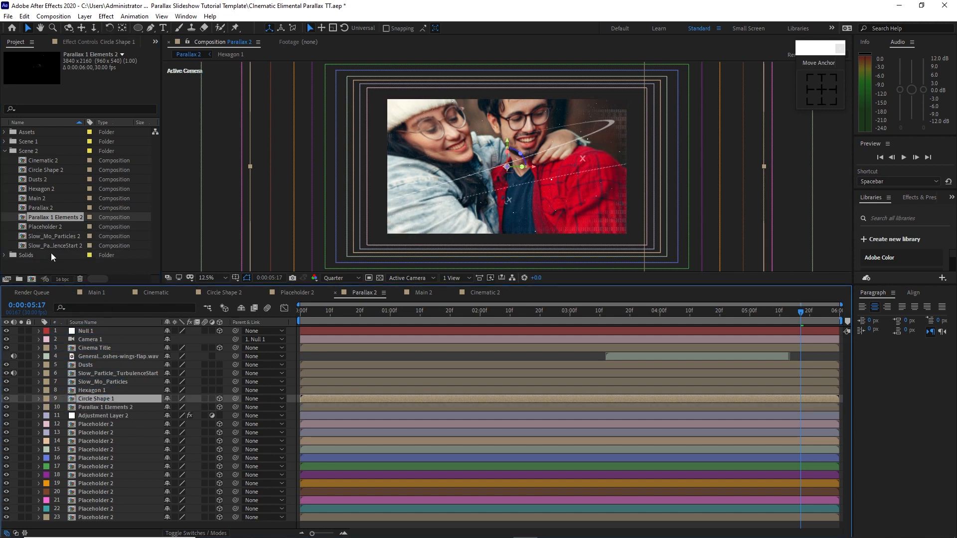
drag(43, 170, 90, 400)
- Replace the Hexagon 1 and Slow_Mo_Particles layers in Parallax 2 with Hexagon 2 and Slow_Mo_Particles 2
click(89, 390)
drag(47, 189, 98, 387)
click(97, 382)
drag(54, 236, 75, 379)
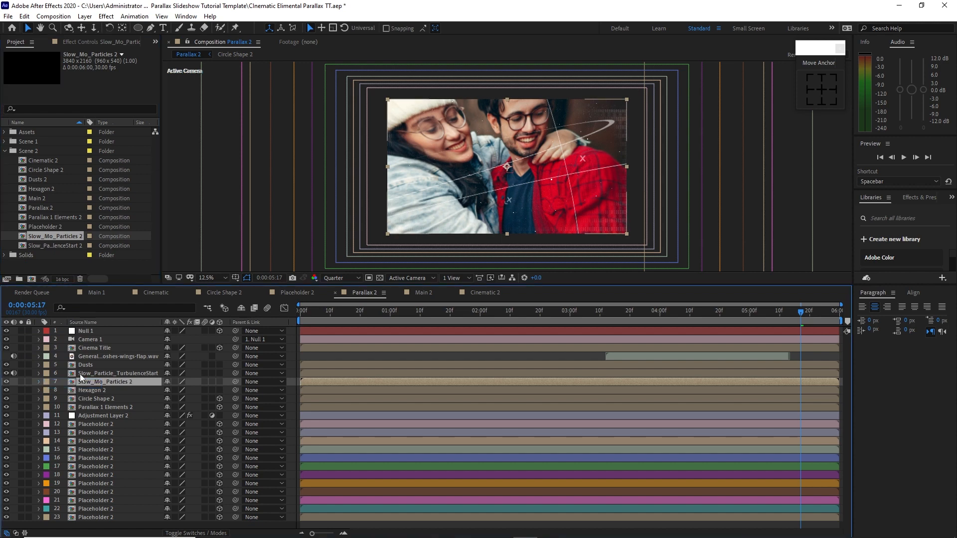
- Replace the Slow_Particle_TurbulenceStart and Dusts layers in Parallax 2 with Slow_Particle_TurbulenceStart 2 and Dusts 2
click(80, 374)
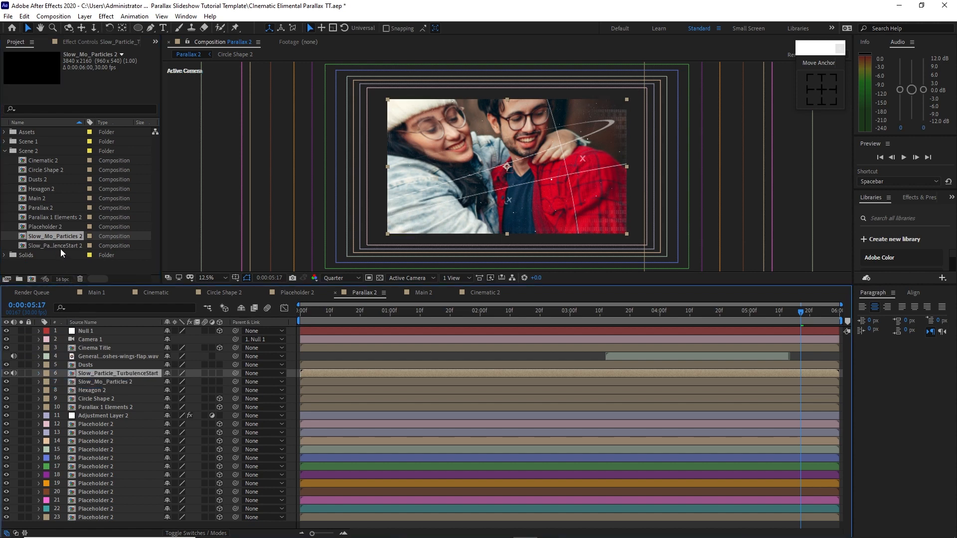
drag(58, 244, 112, 371)
click(107, 364)
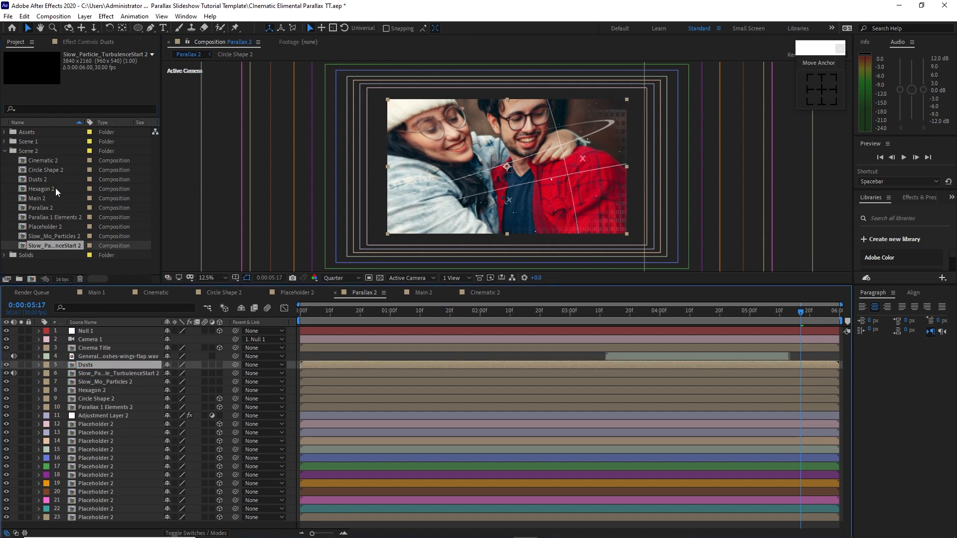
drag(40, 180, 98, 366)
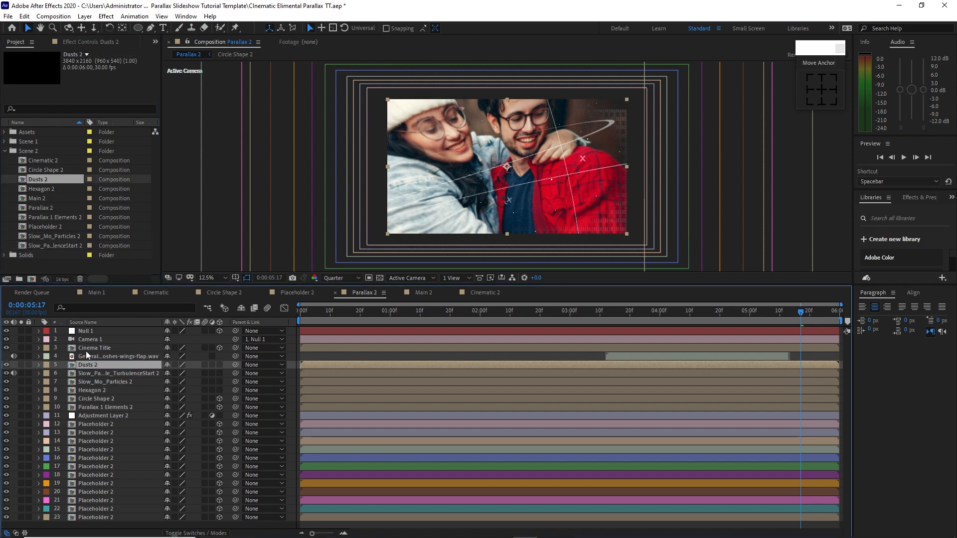
- Delete the Cinema Title layer and the wings-flap sound layer from Parallax 2 and preview the composition
click(115, 347)
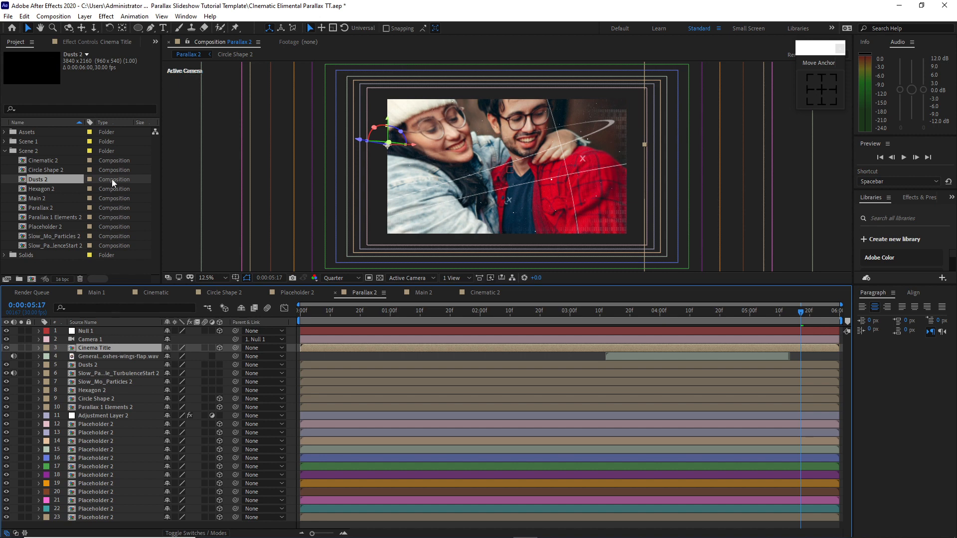
click(24, 16)
click(62, 132)
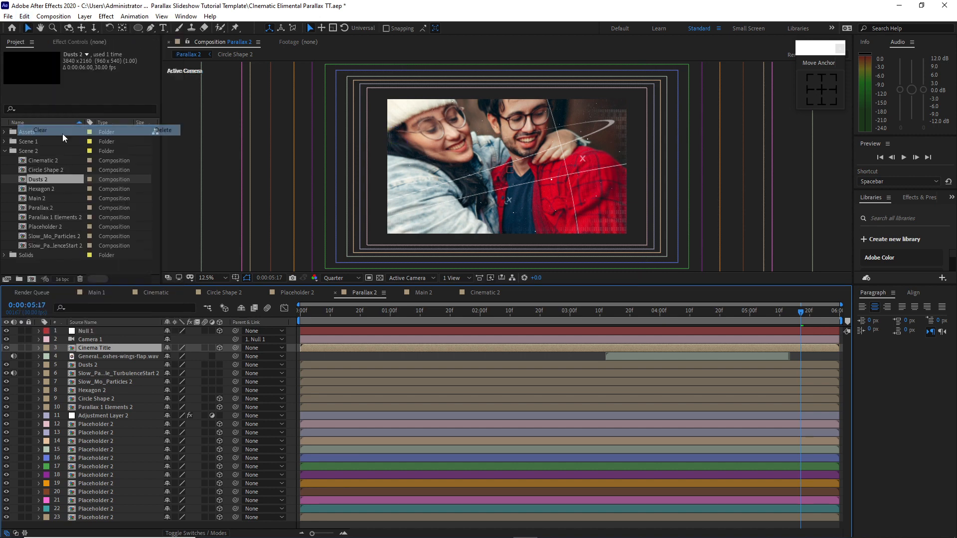
key(space)
click(92, 346)
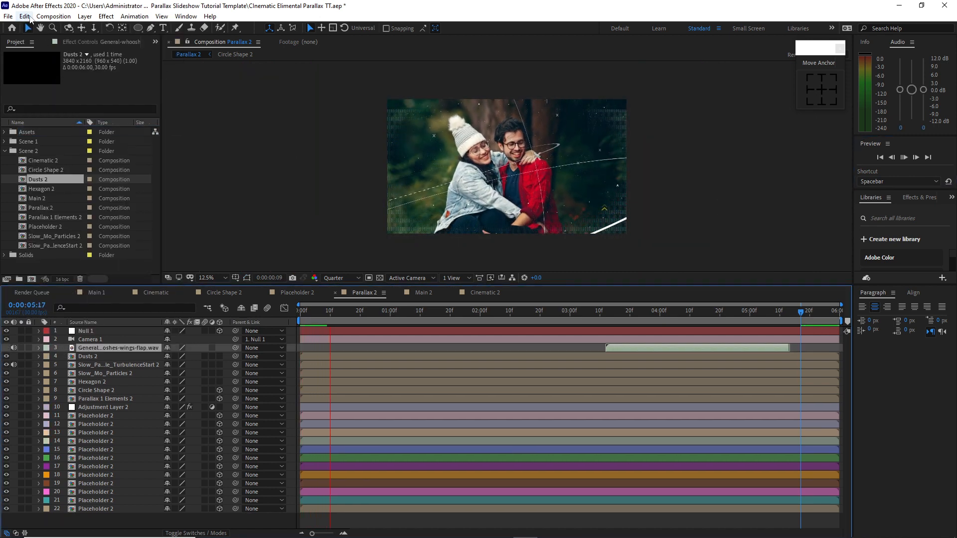
click(24, 16)
click(61, 130)
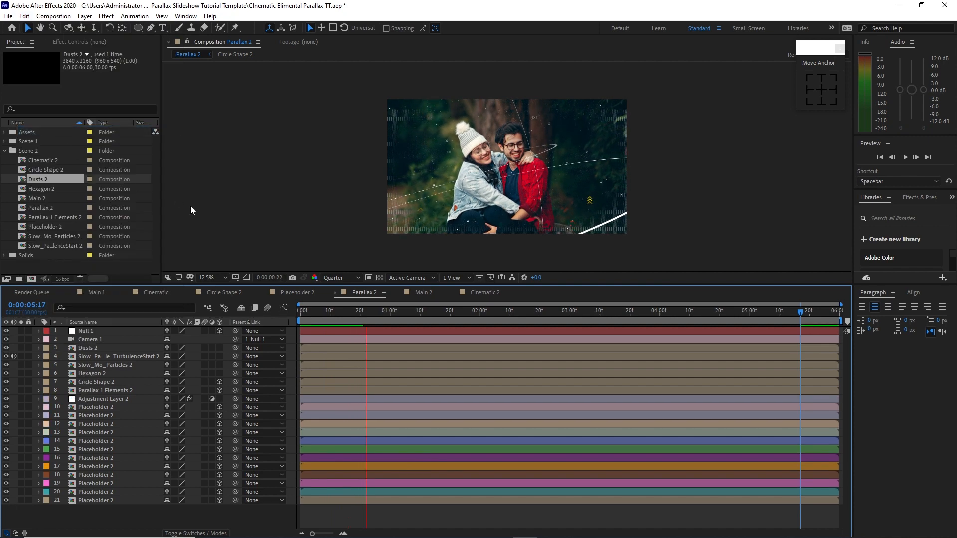
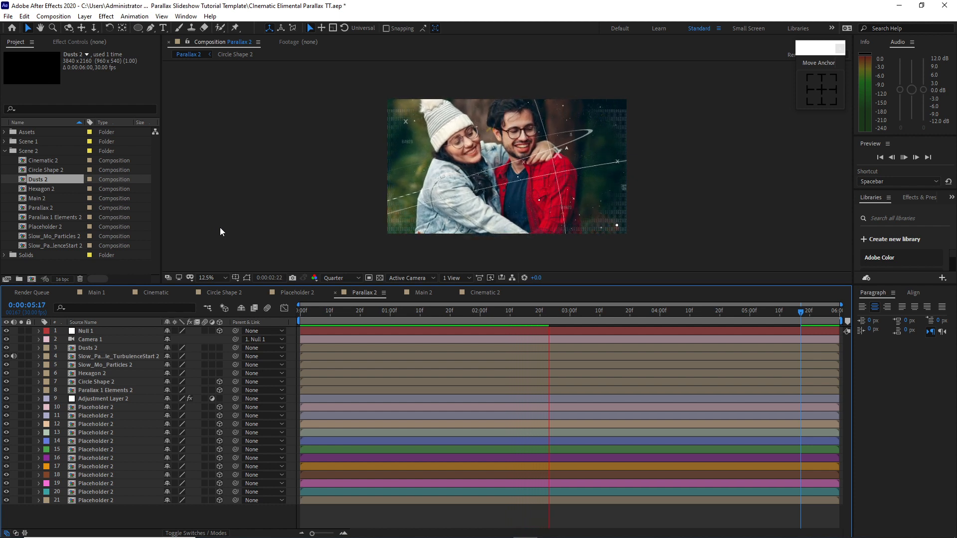
- Reshape the mask of the Hexagon 2 layer in Parallax 2 by adjusting the curve handles of its left and right points
click(100, 374)
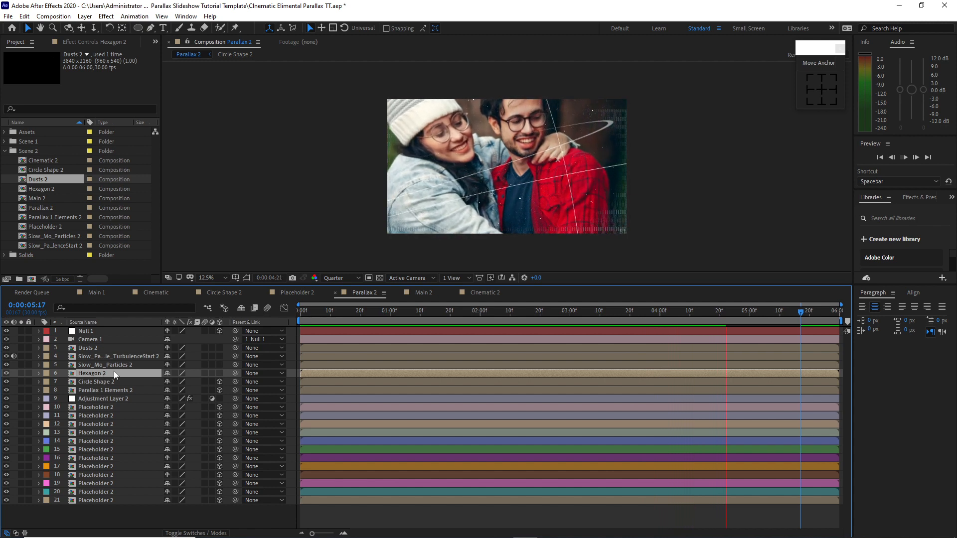
key(m)
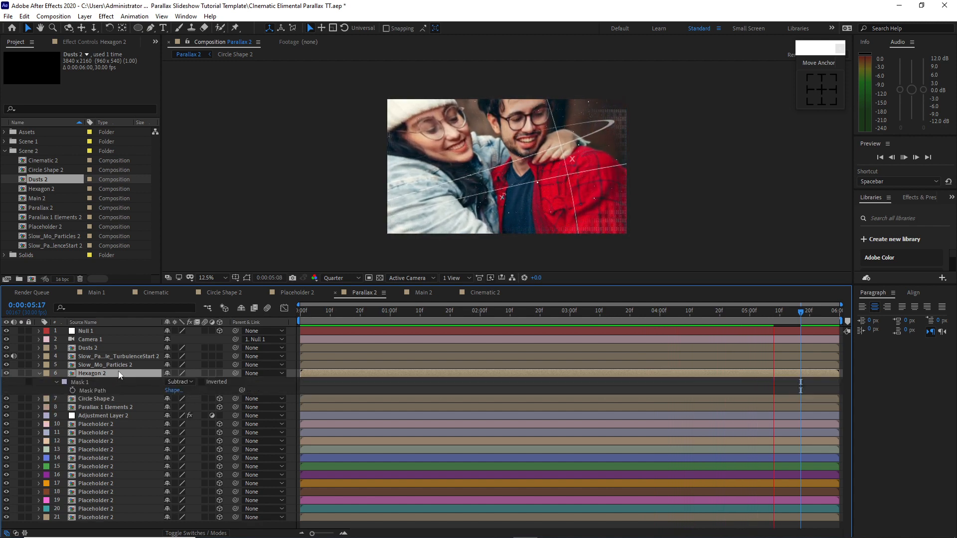
key(space)
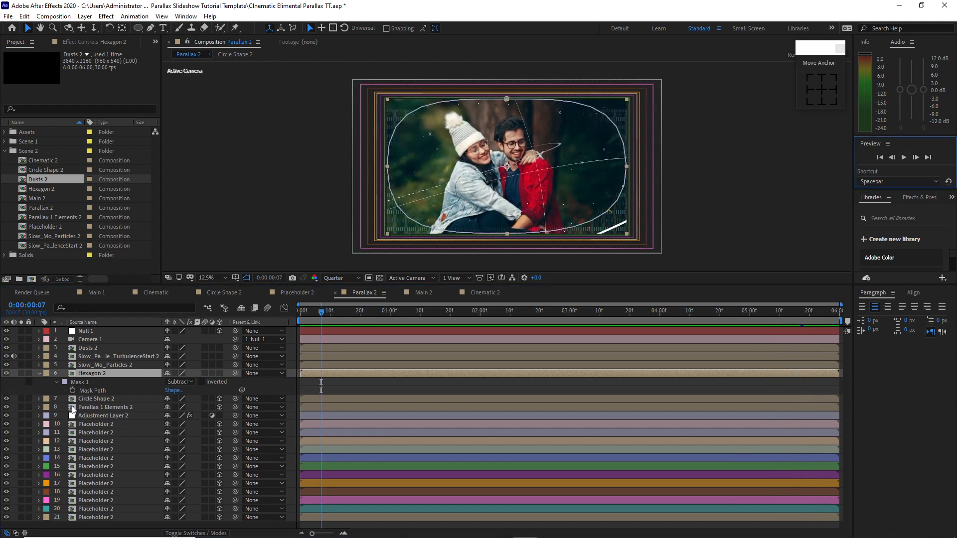
click(94, 373)
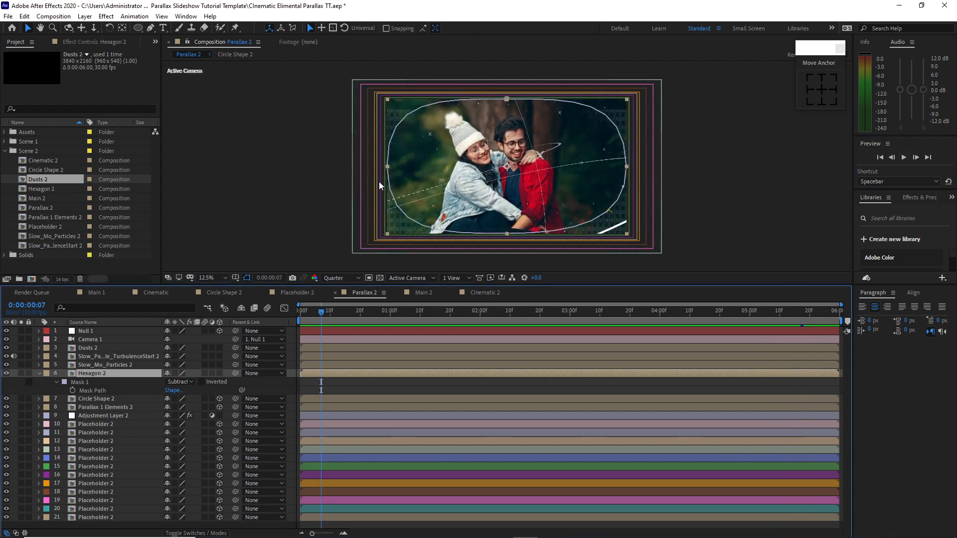
double_click(387, 170)
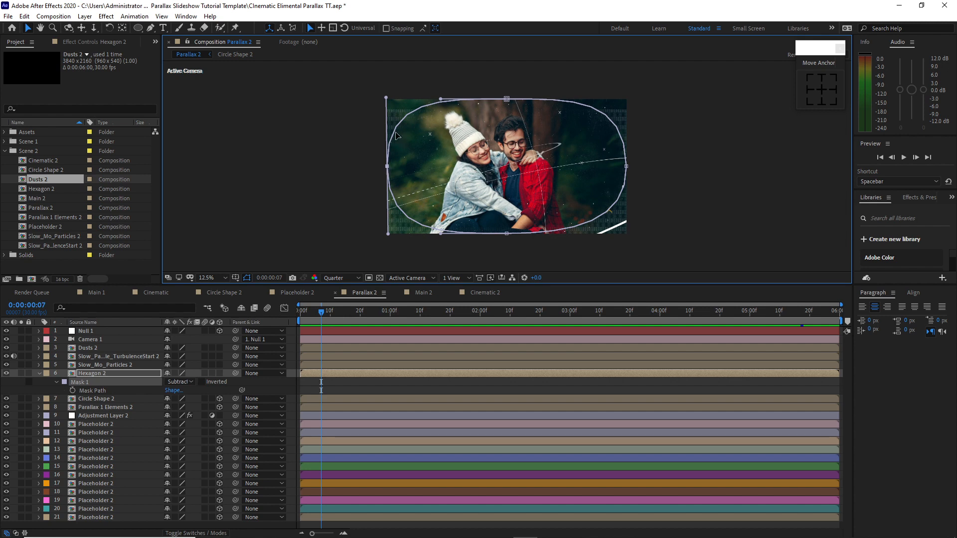
drag(389, 111, 389, 121)
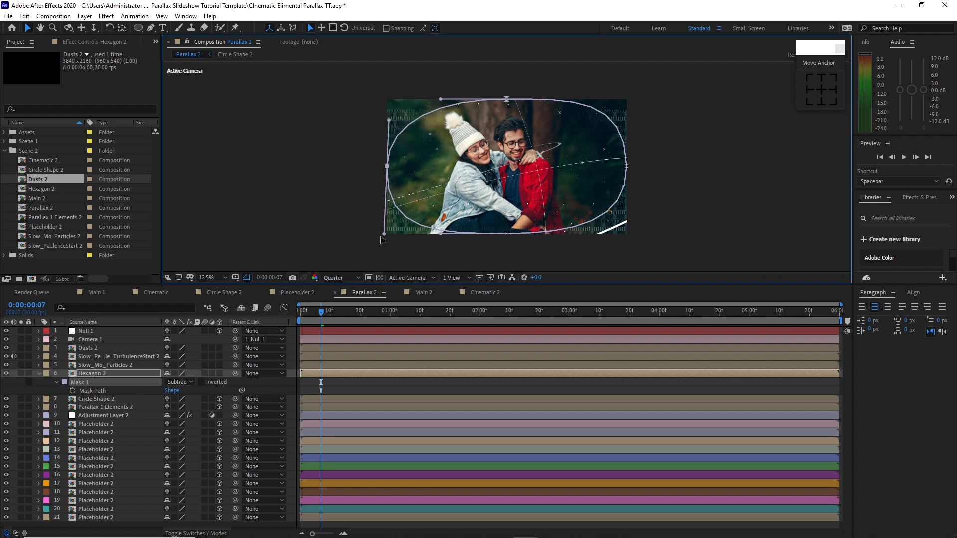
drag(384, 234, 387, 226)
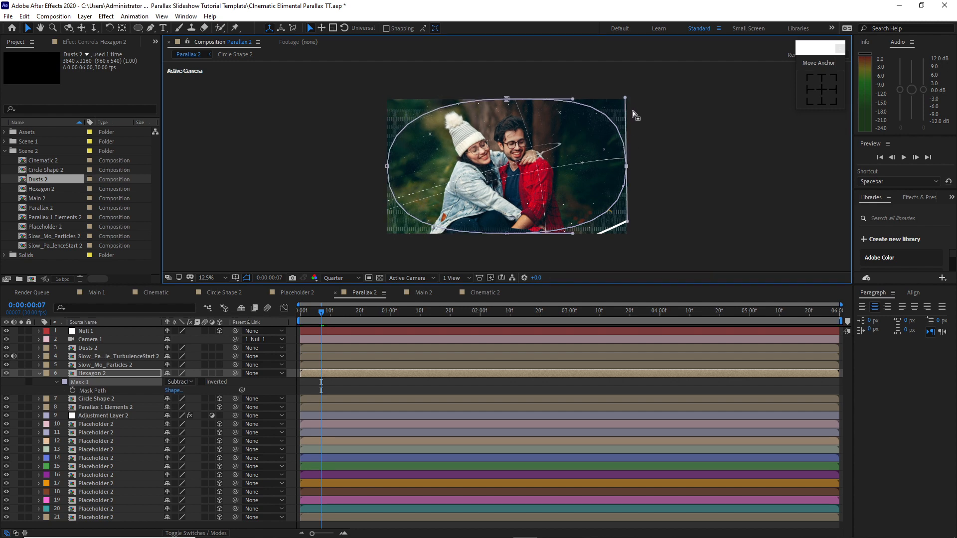
drag(625, 97, 625, 75)
drag(630, 224, 626, 244)
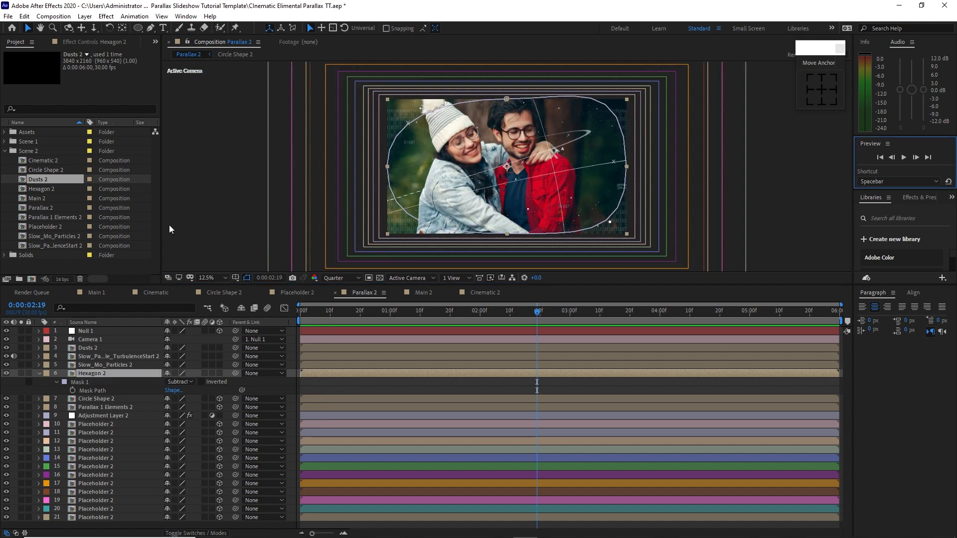
- Create a 3840 x 2160 composition named Final with a 12-second duration and move it out of the Scene 2 folder
click(54, 16)
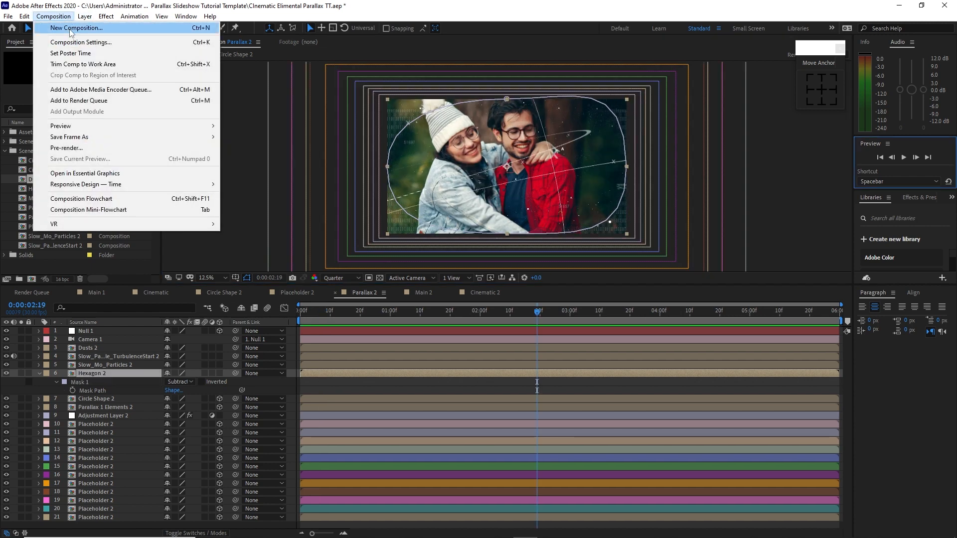
click(85, 41)
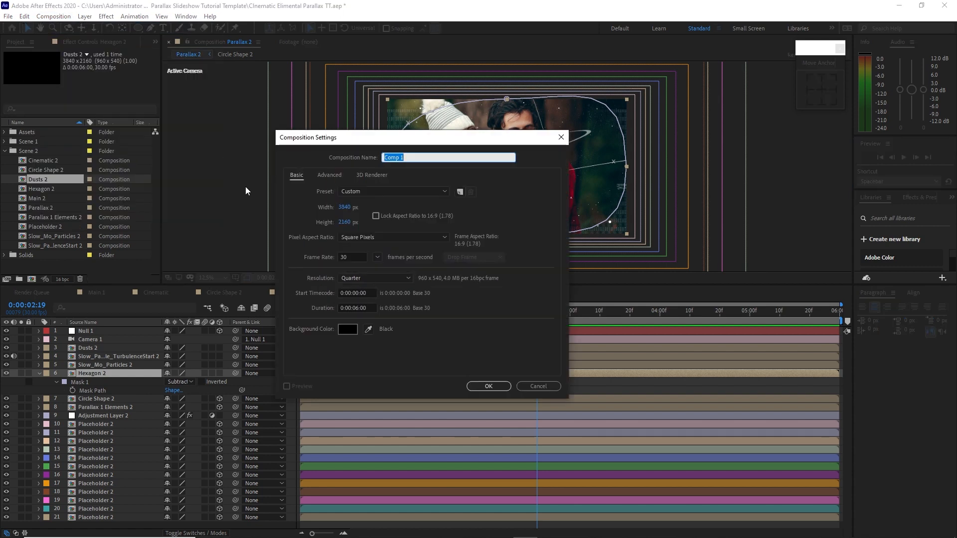
text(Final)
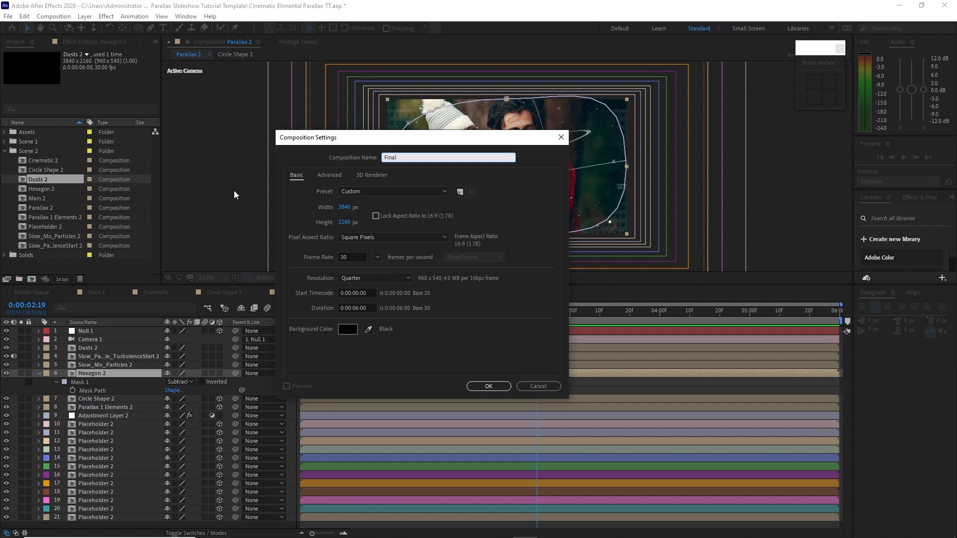
click(357, 307)
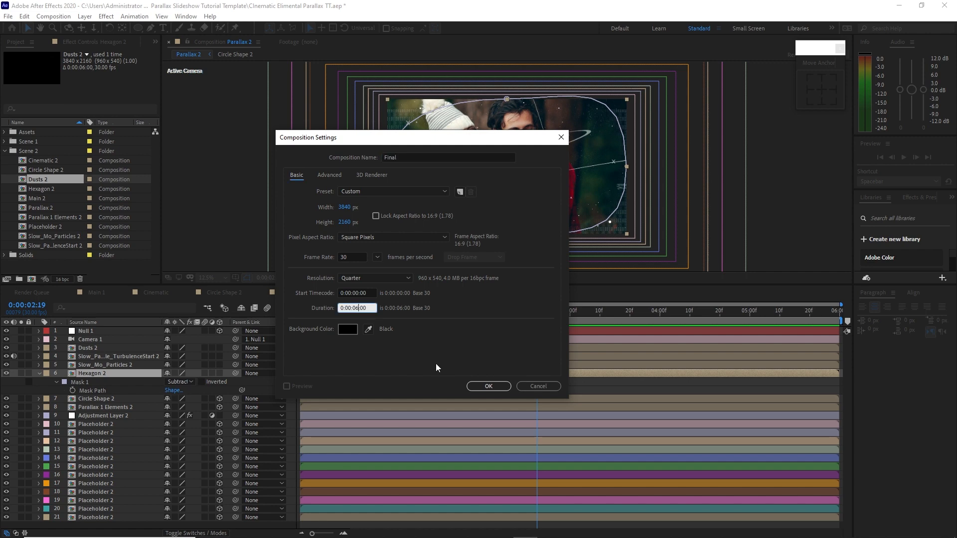
key(shift+Left)
key(shift+Left)
text(12)
click(490, 386)
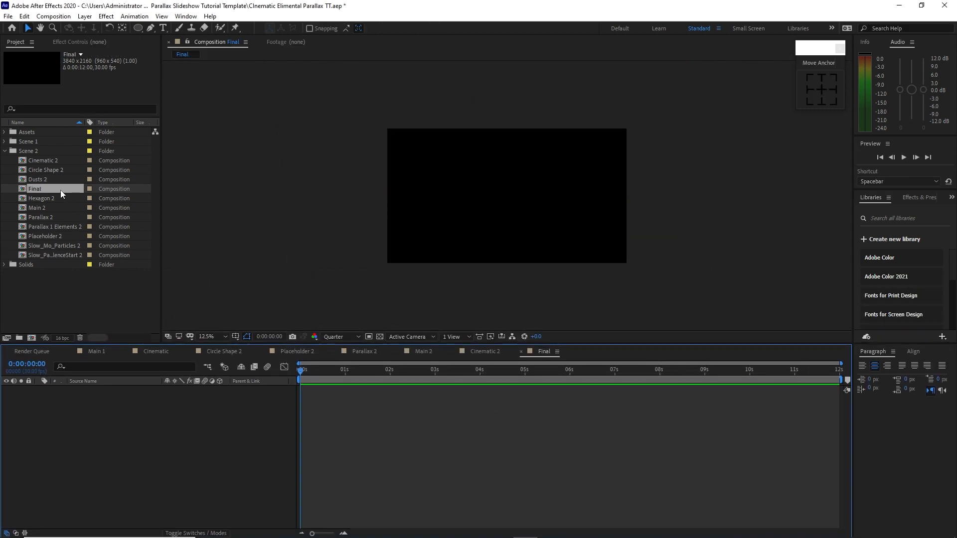
drag(61, 190, 88, 293)
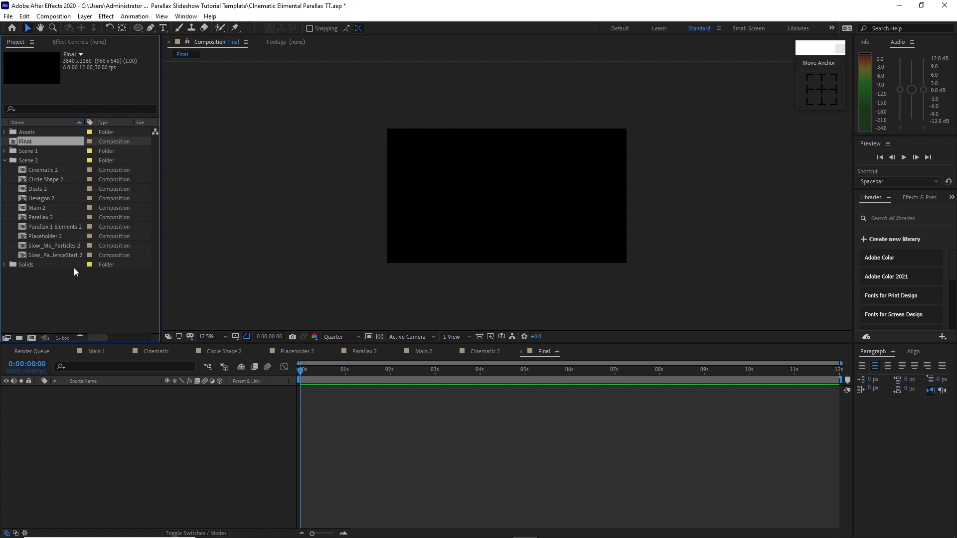
- Add the Main 2 and Main 1 compositions to Final, with Main 2 as the upper layer
click(59, 208)
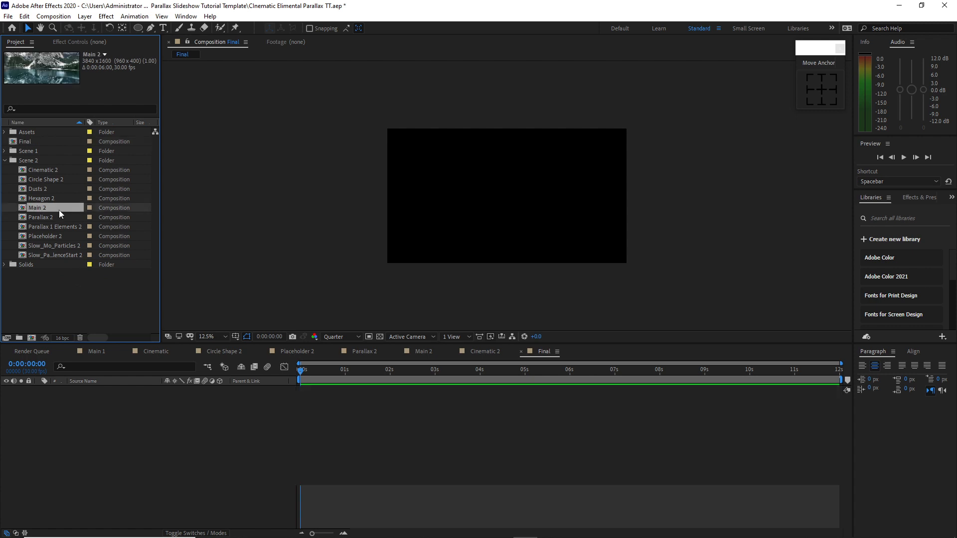
drag(59, 210, 110, 438)
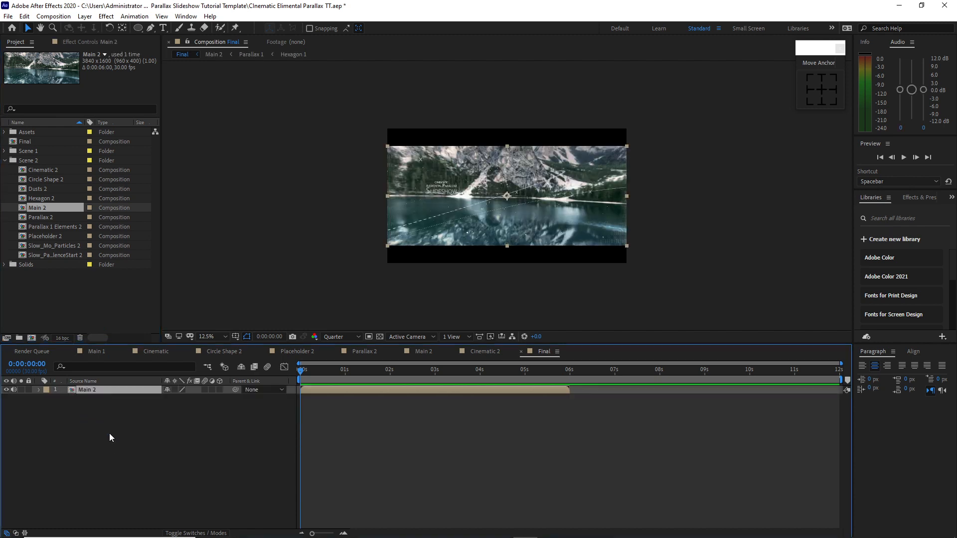
click(6, 160)
click(5, 151)
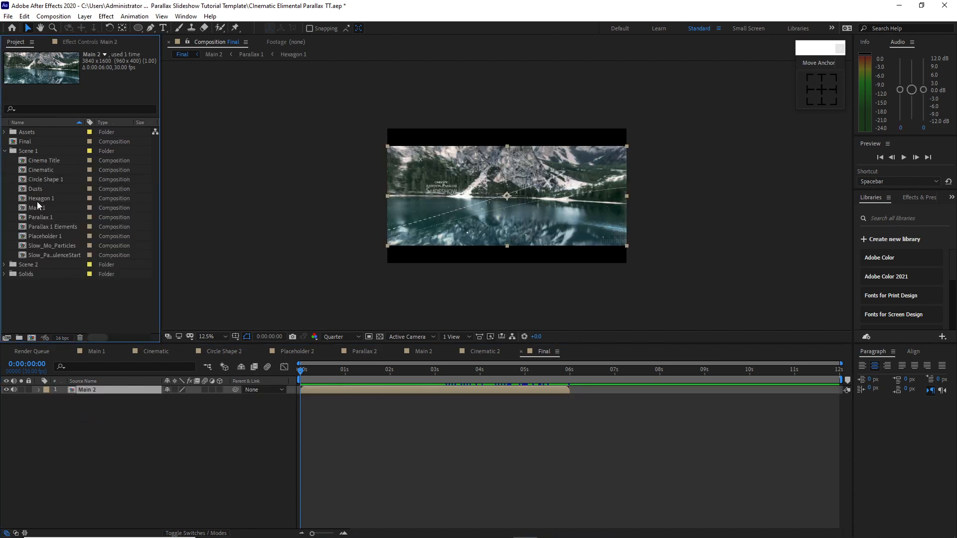
click(41, 209)
drag(41, 208, 130, 423)
- Shift the Main 2 layer in Final so that it starts at 0:00:05:00
click(133, 389)
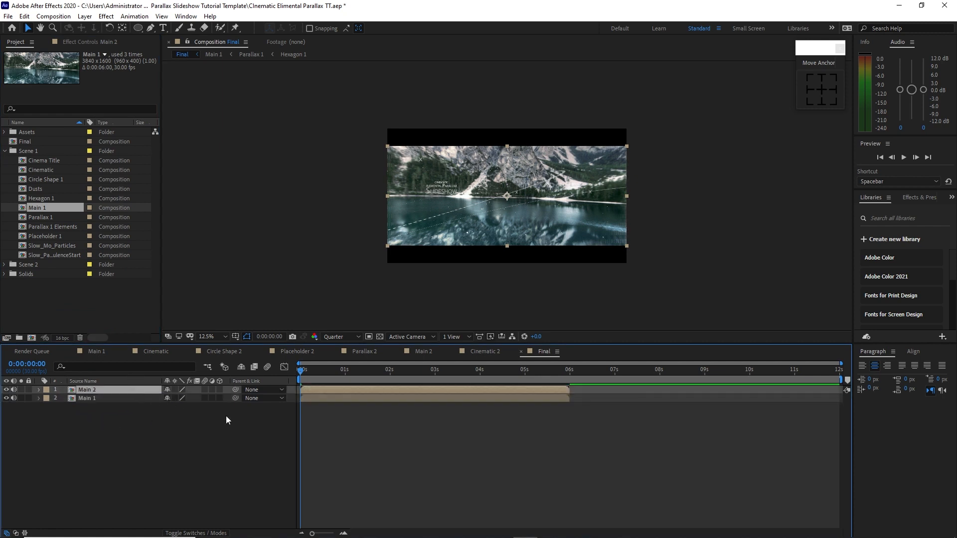
drag(303, 369, 526, 376)
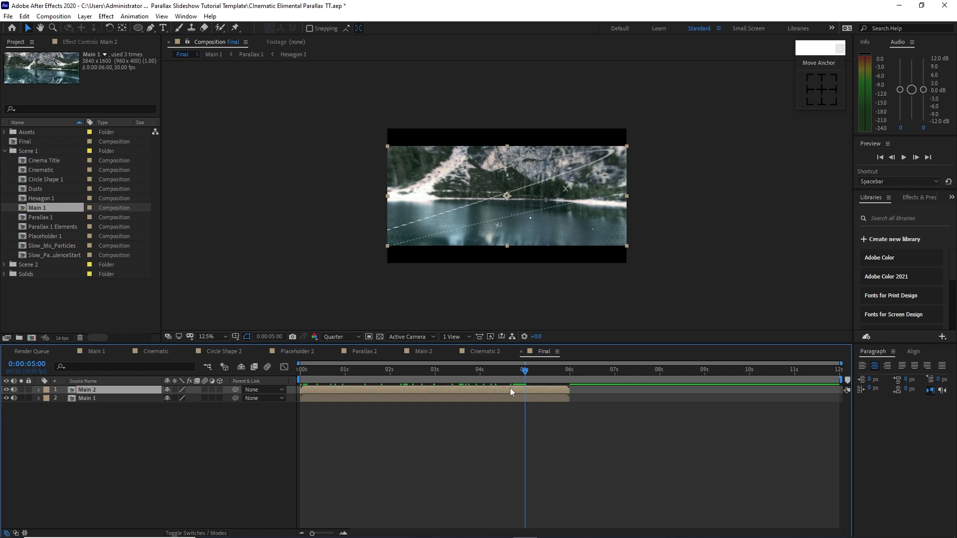
key(bracketleft)
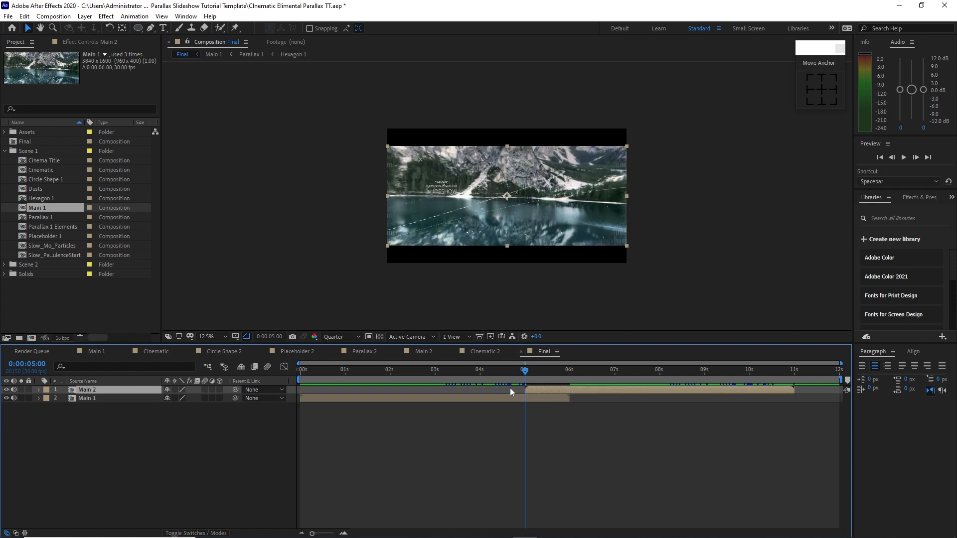
- Fade out the Main 2 layer with opacity keyframes of 100% at 0:00:09:29 and 0% at 0:00:11:00, and preview Final
click(749, 371)
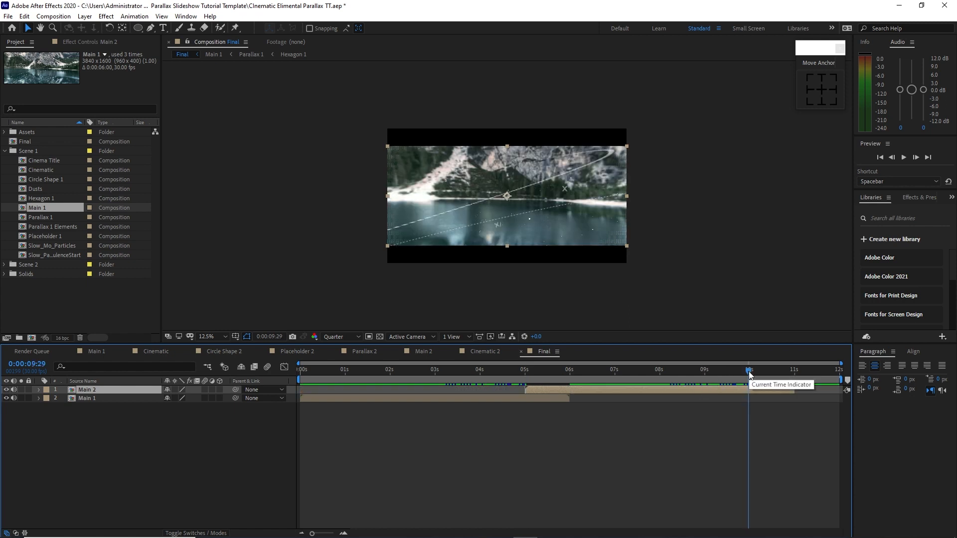
key(t)
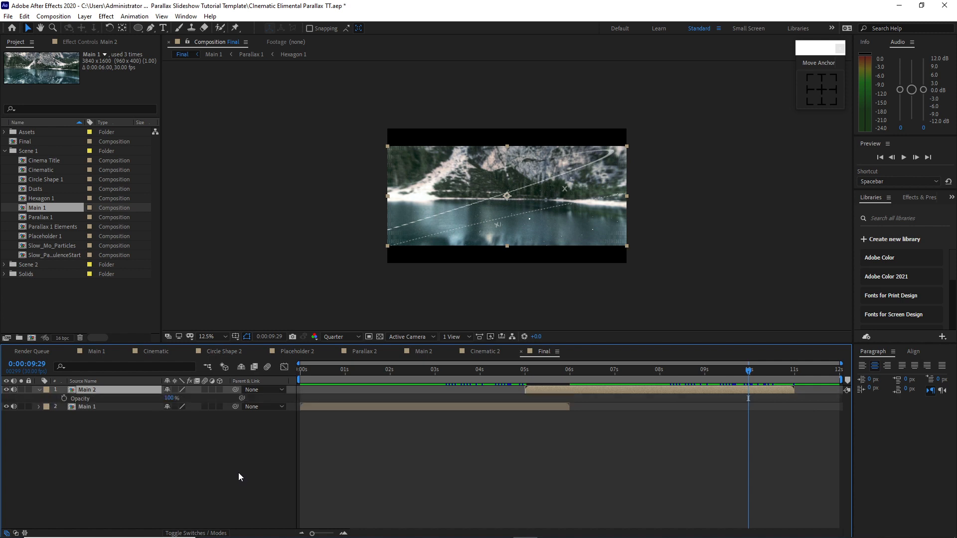
click(64, 398)
drag(742, 378, 796, 374)
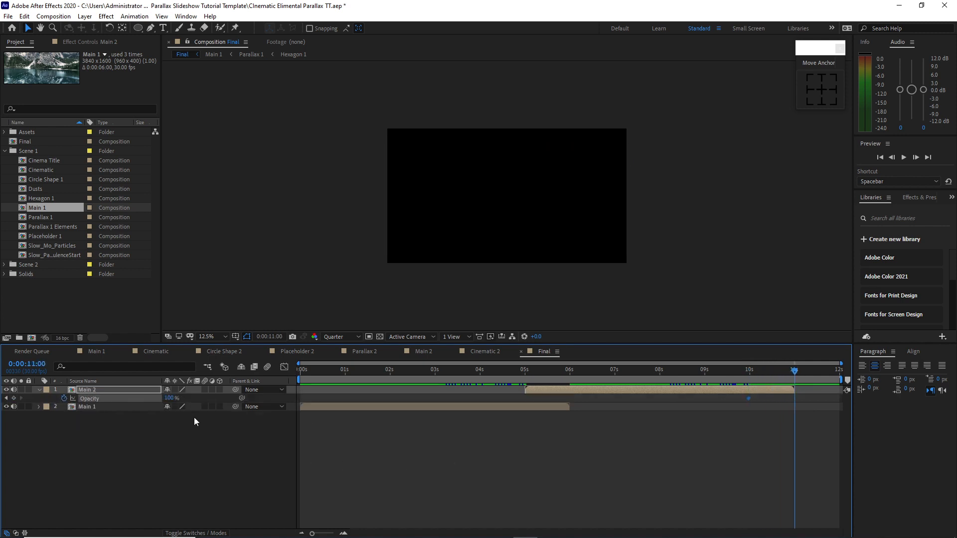
drag(169, 402, 82, 409)
click(908, 158)
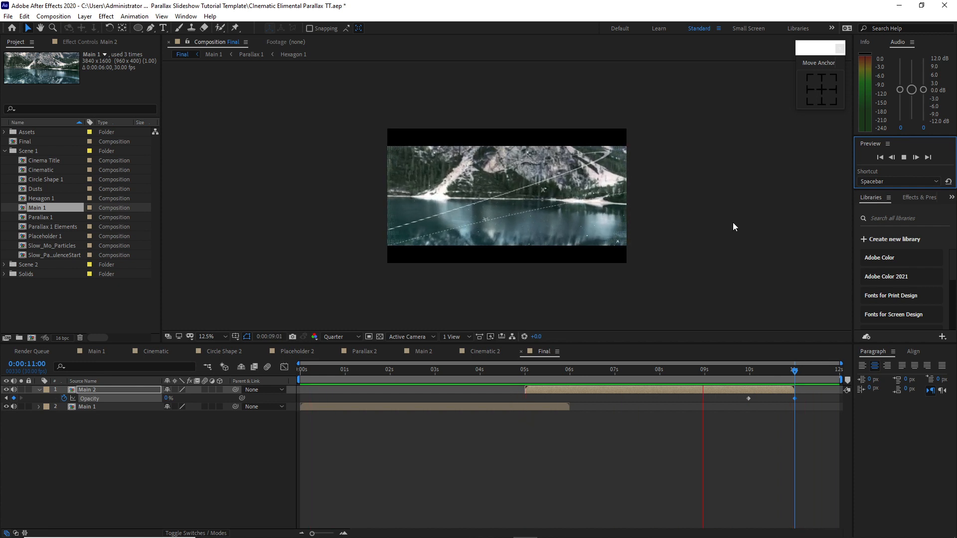
key(space)
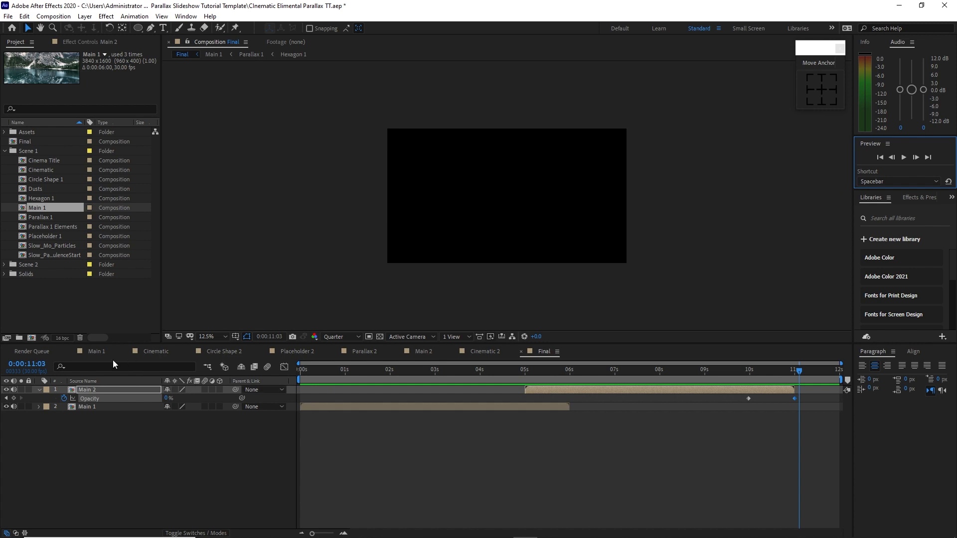
- In Parallax 1, move the Cinema Title layer horizontally toward the centre to about X 1451 and preview the title
double_click(40, 219)
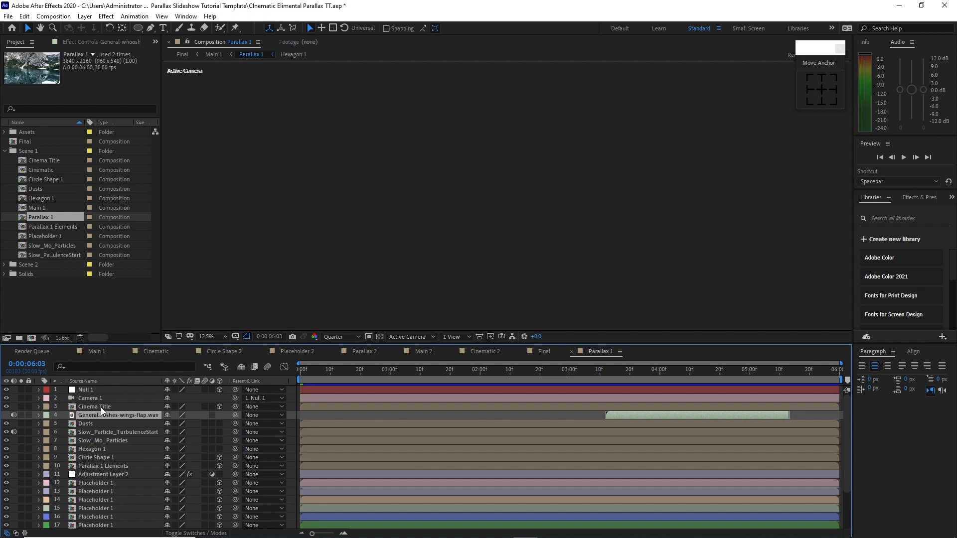
click(100, 407)
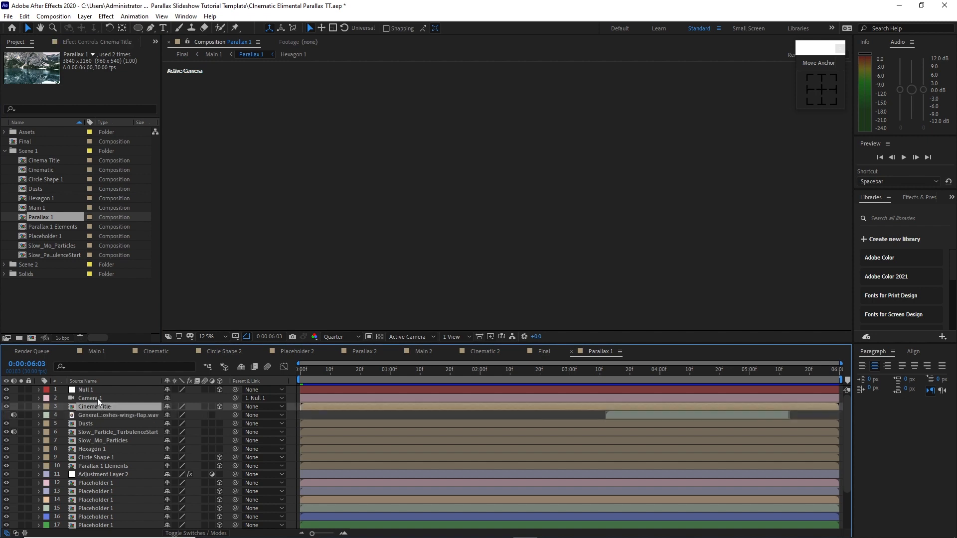
key(p)
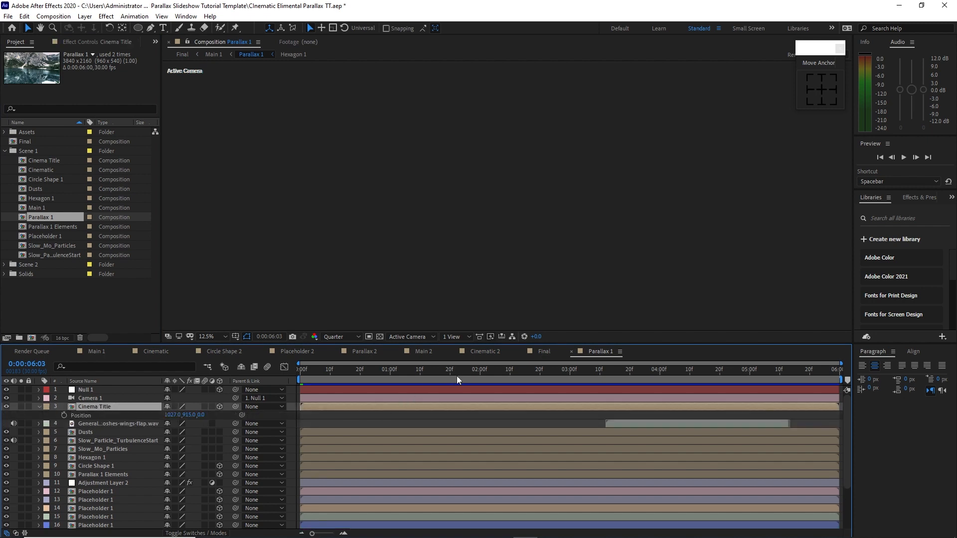
drag(436, 370, 405, 371)
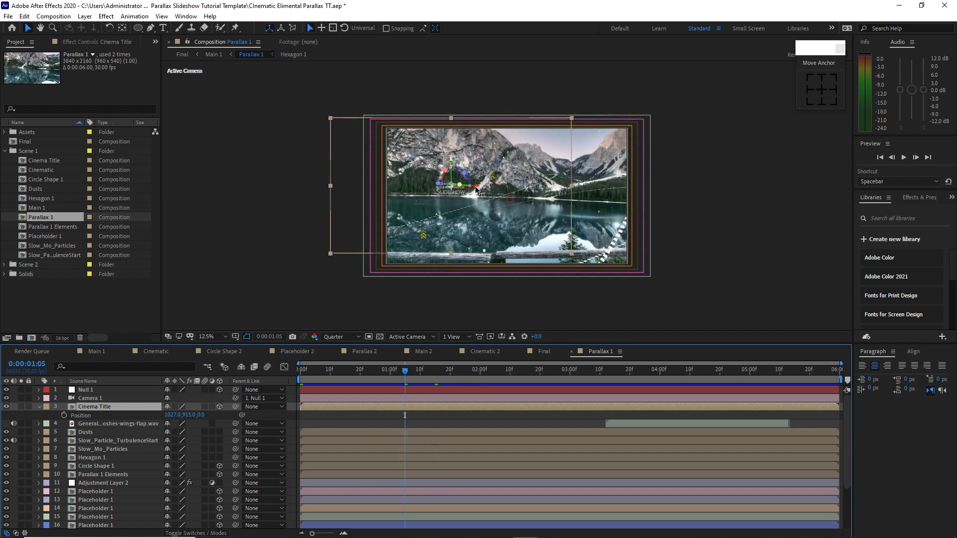
drag(474, 186, 505, 188)
key(Page_Up)
key(Page_Up)
key(Page_Up)
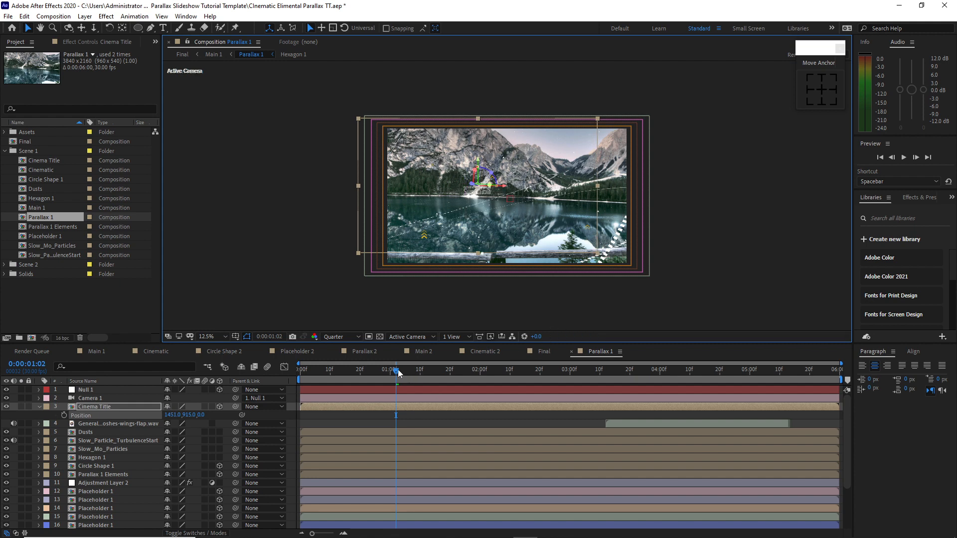
key(space)
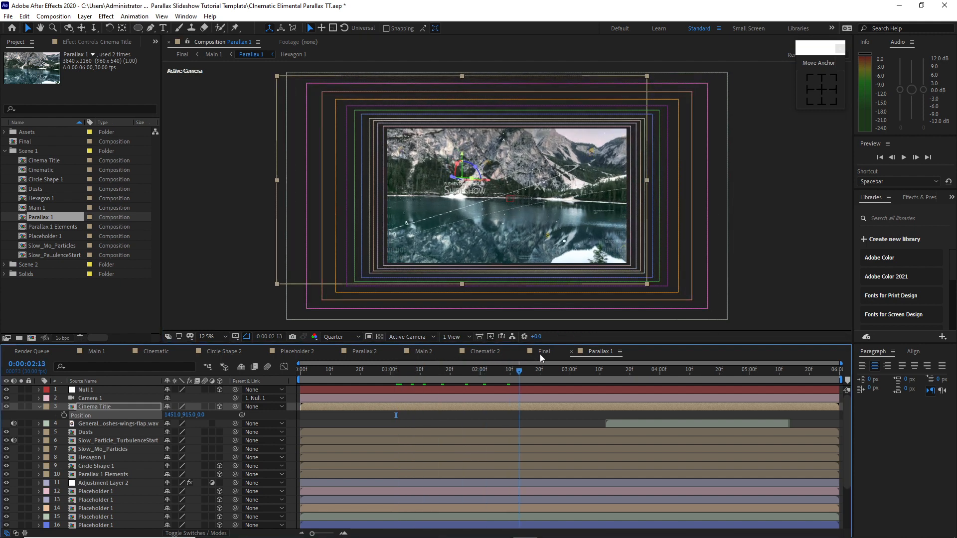
- Replace the Parallax 1 layer in the Main 2 composition with Parallax 2 from the Scene 2 folder
click(544, 351)
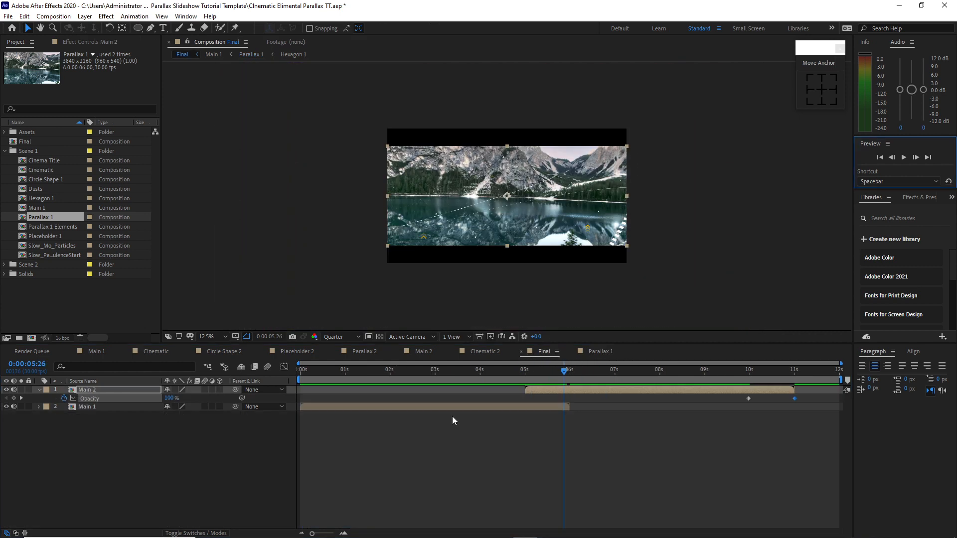
click(419, 351)
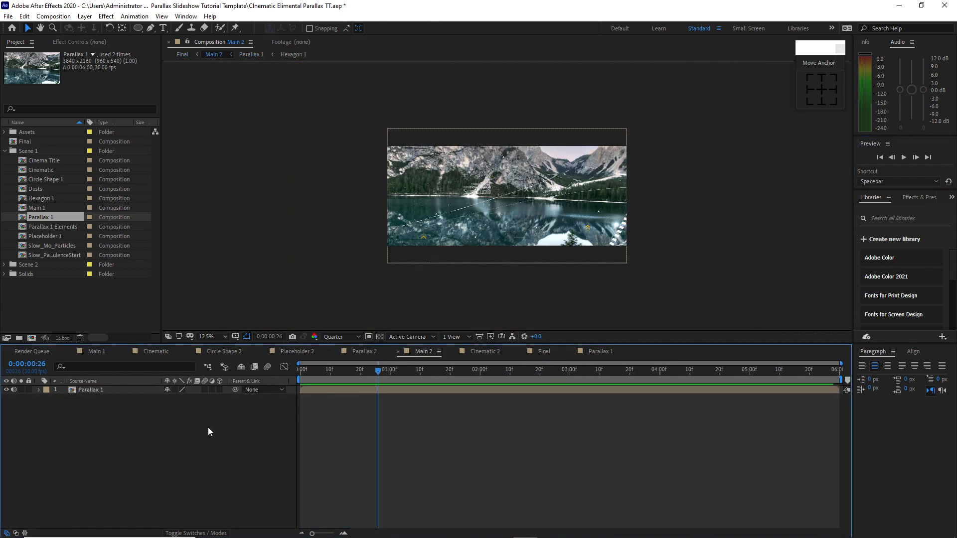
click(4, 264)
click(37, 284)
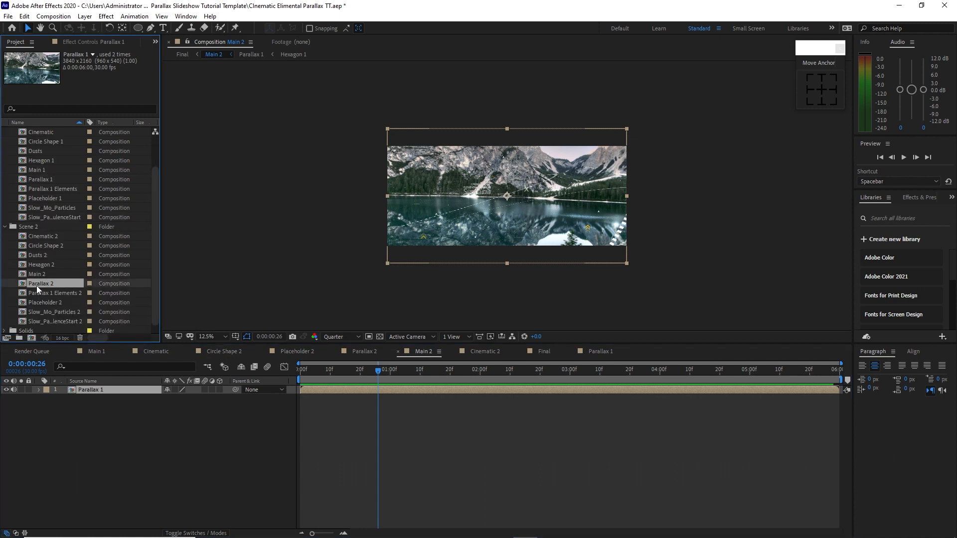
drag(40, 288, 103, 391)
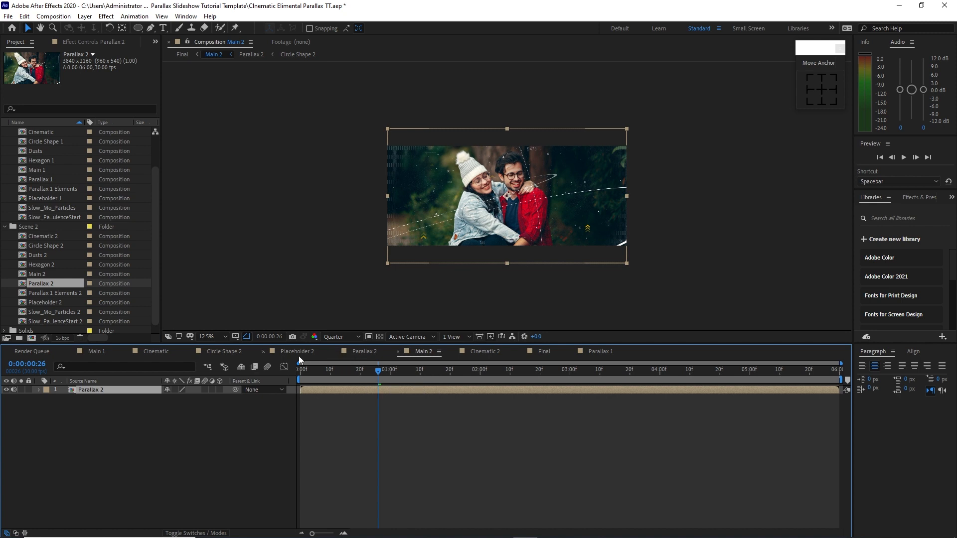
- Replace the Main 1 layer in the Cinematic 2 composition with Main 2
click(485, 351)
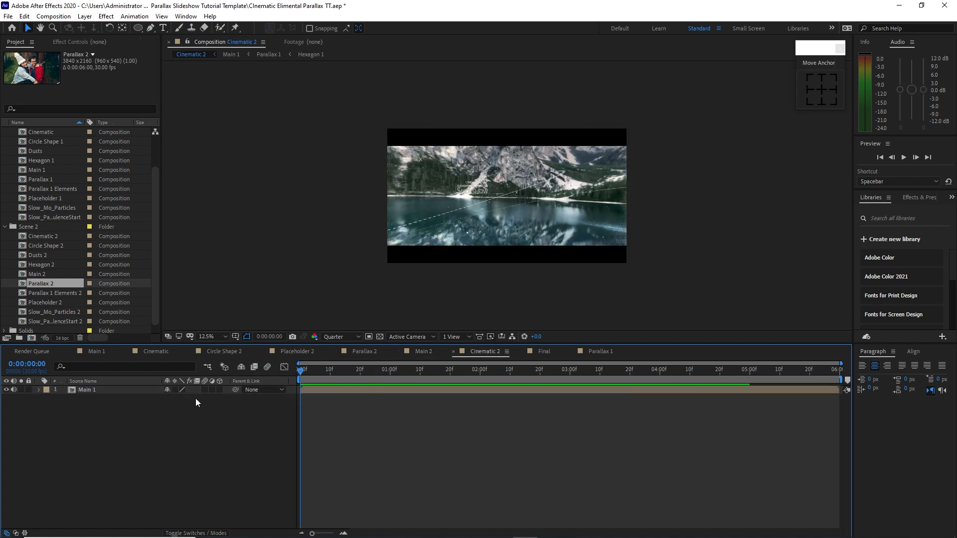
click(130, 391)
drag(36, 274, 89, 392)
- Preview the Final composition from the beginning to check both scenes and the closing fade
click(541, 352)
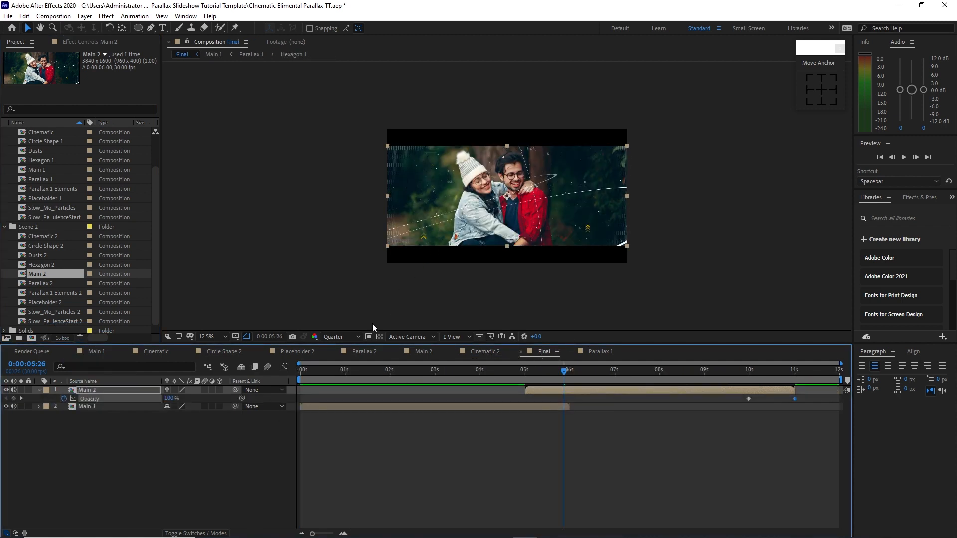
click(302, 375)
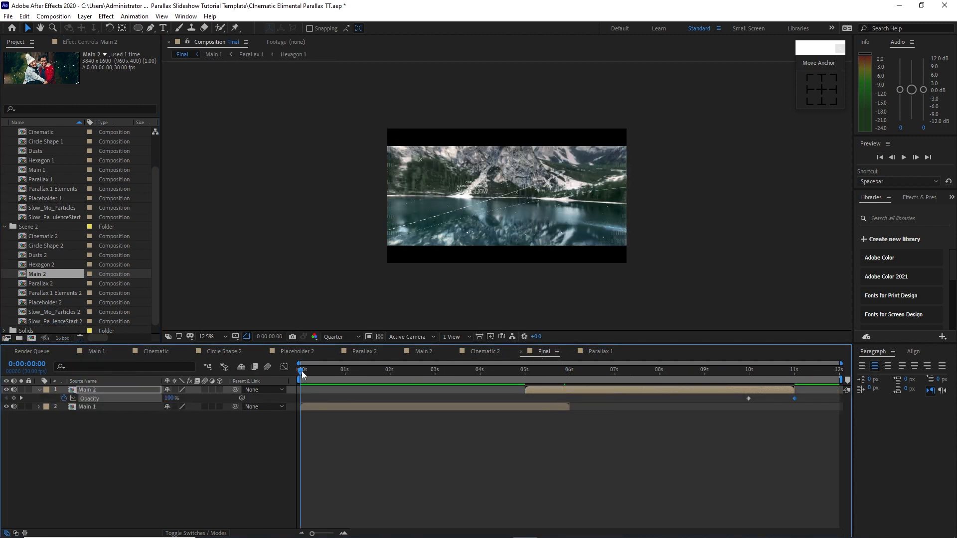
click(906, 157)
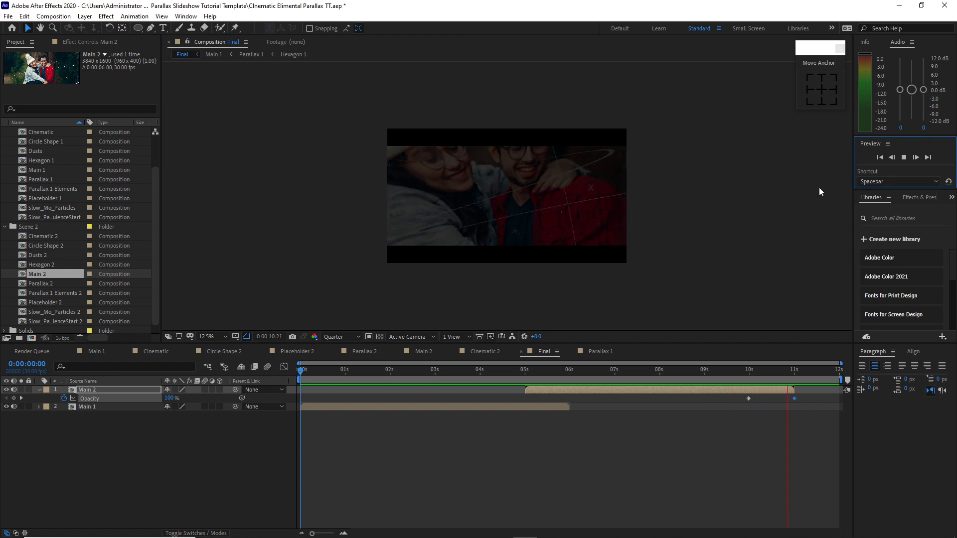
click(903, 159)
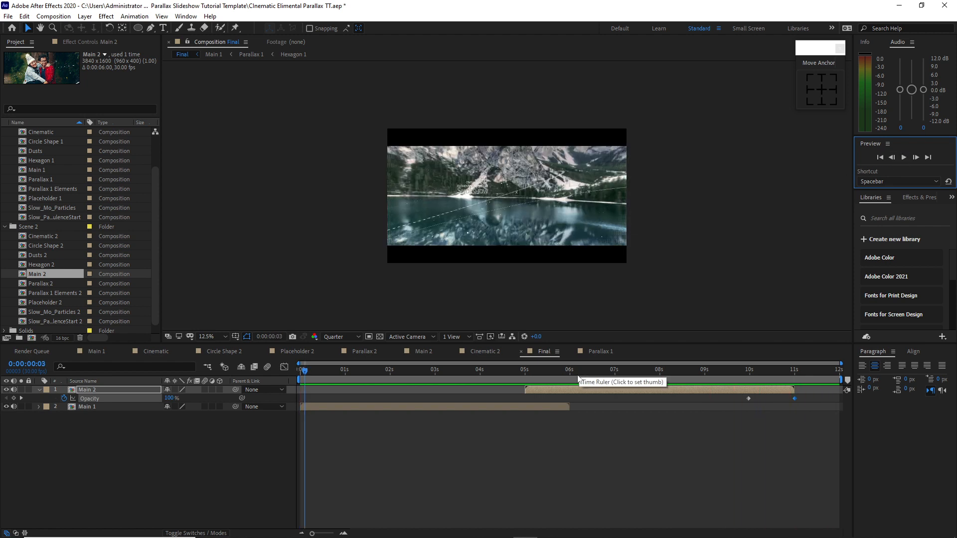